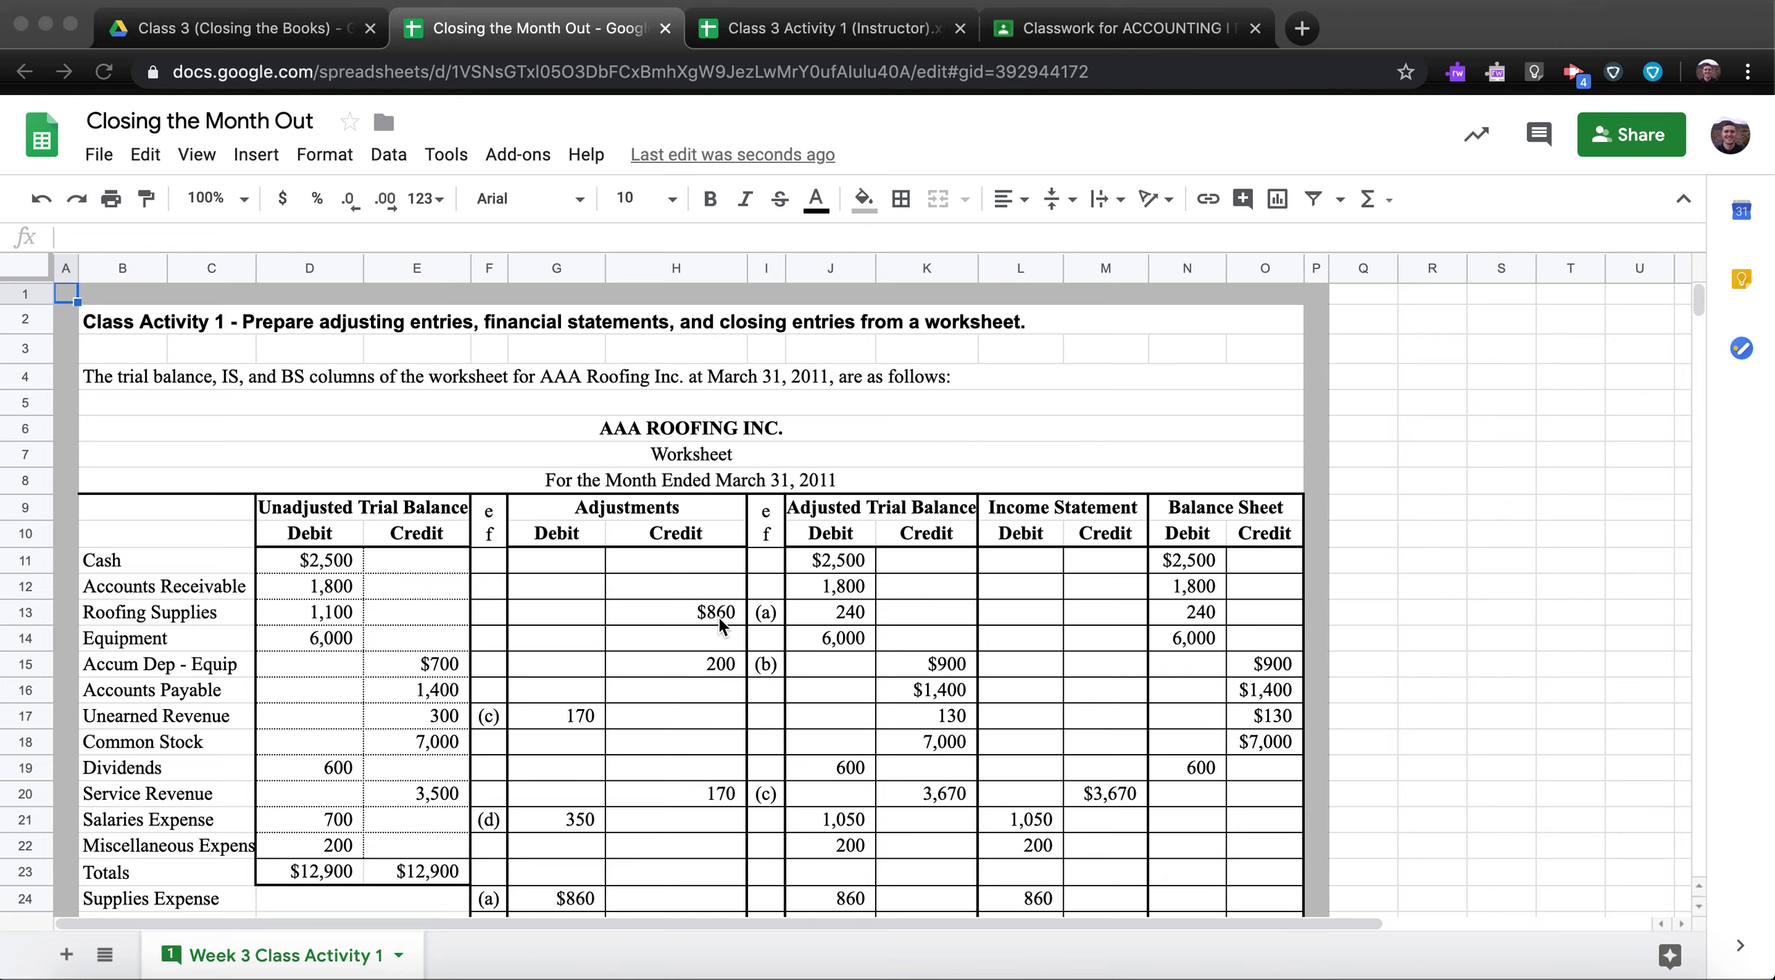
Select the worksheet table from its title down, then the income statement's first Title cell.
scroll(718, 619, "down", 2)
scroll(718, 624, "up", 2)
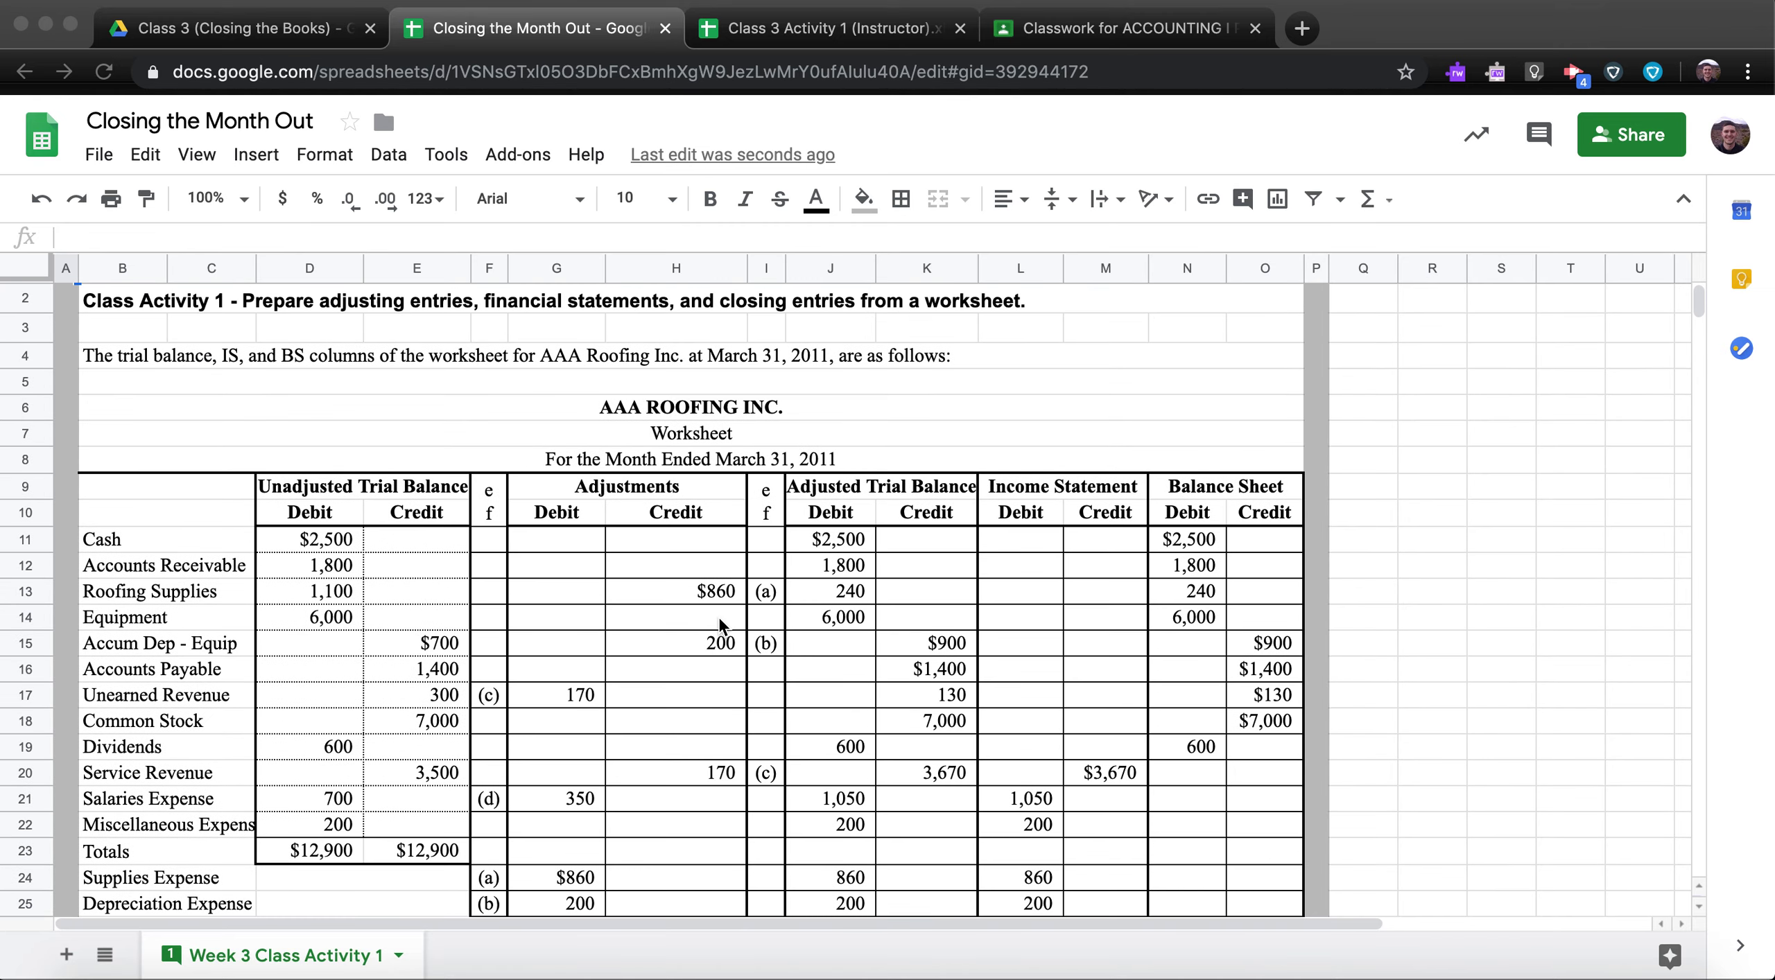
scroll(718, 617, "down", 2)
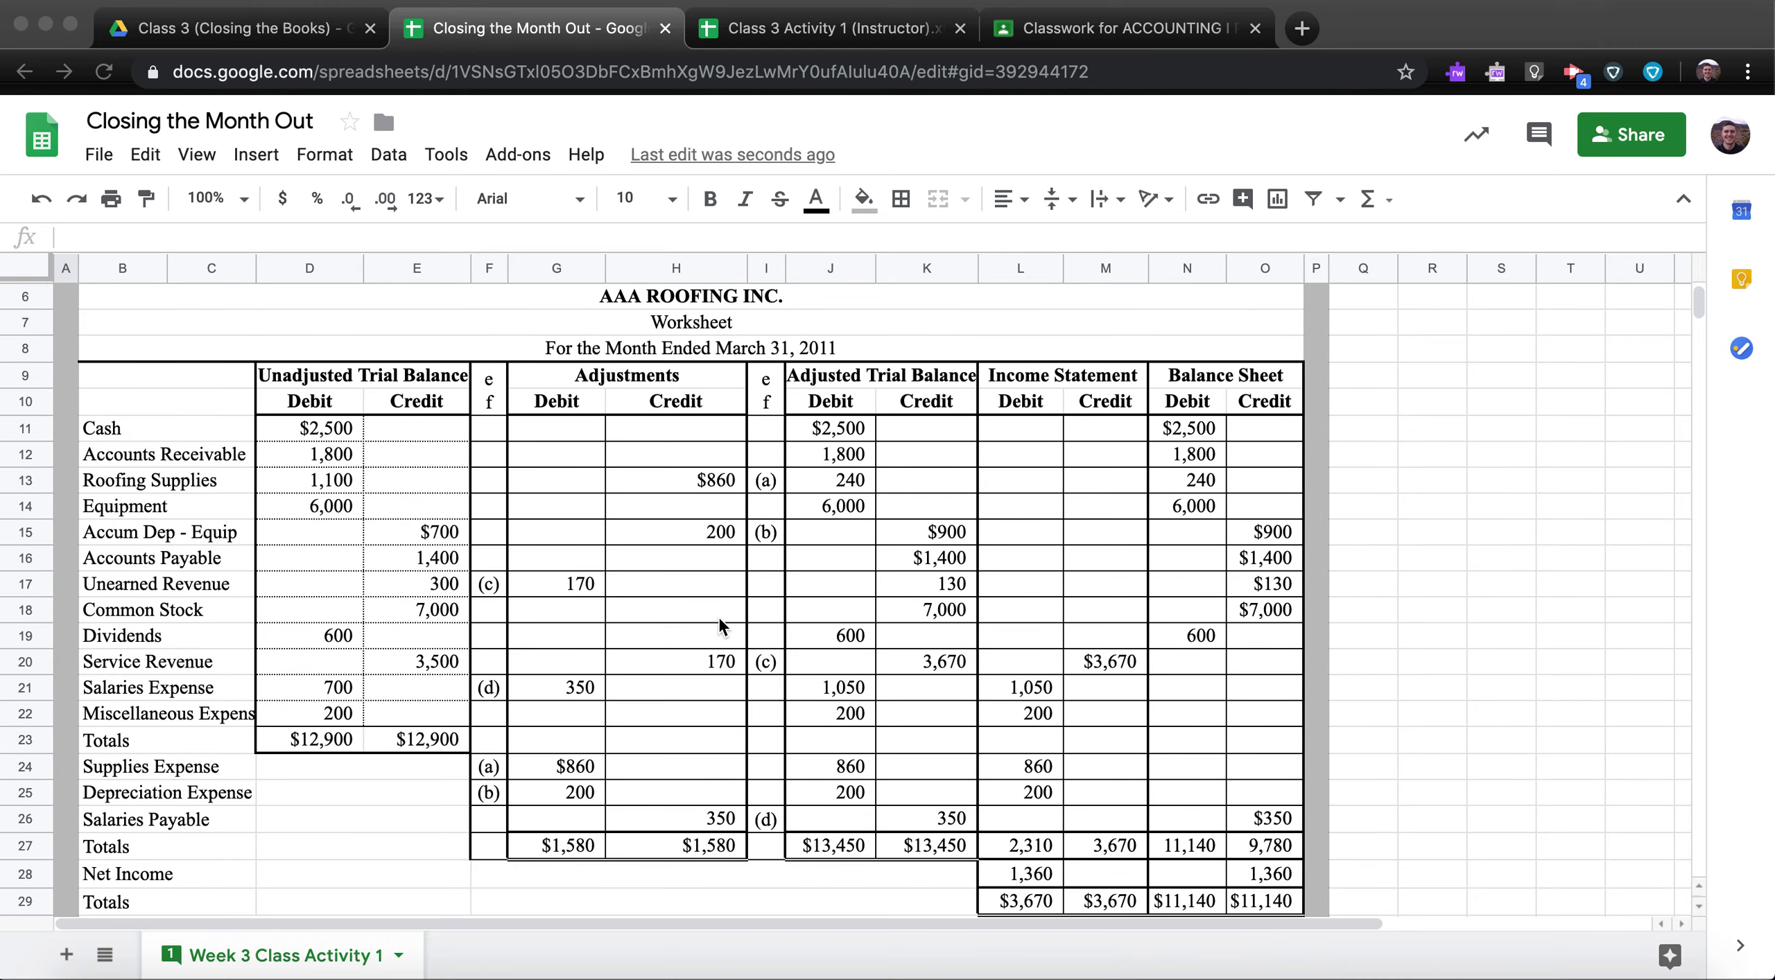
scroll(718, 617, "up", 2)
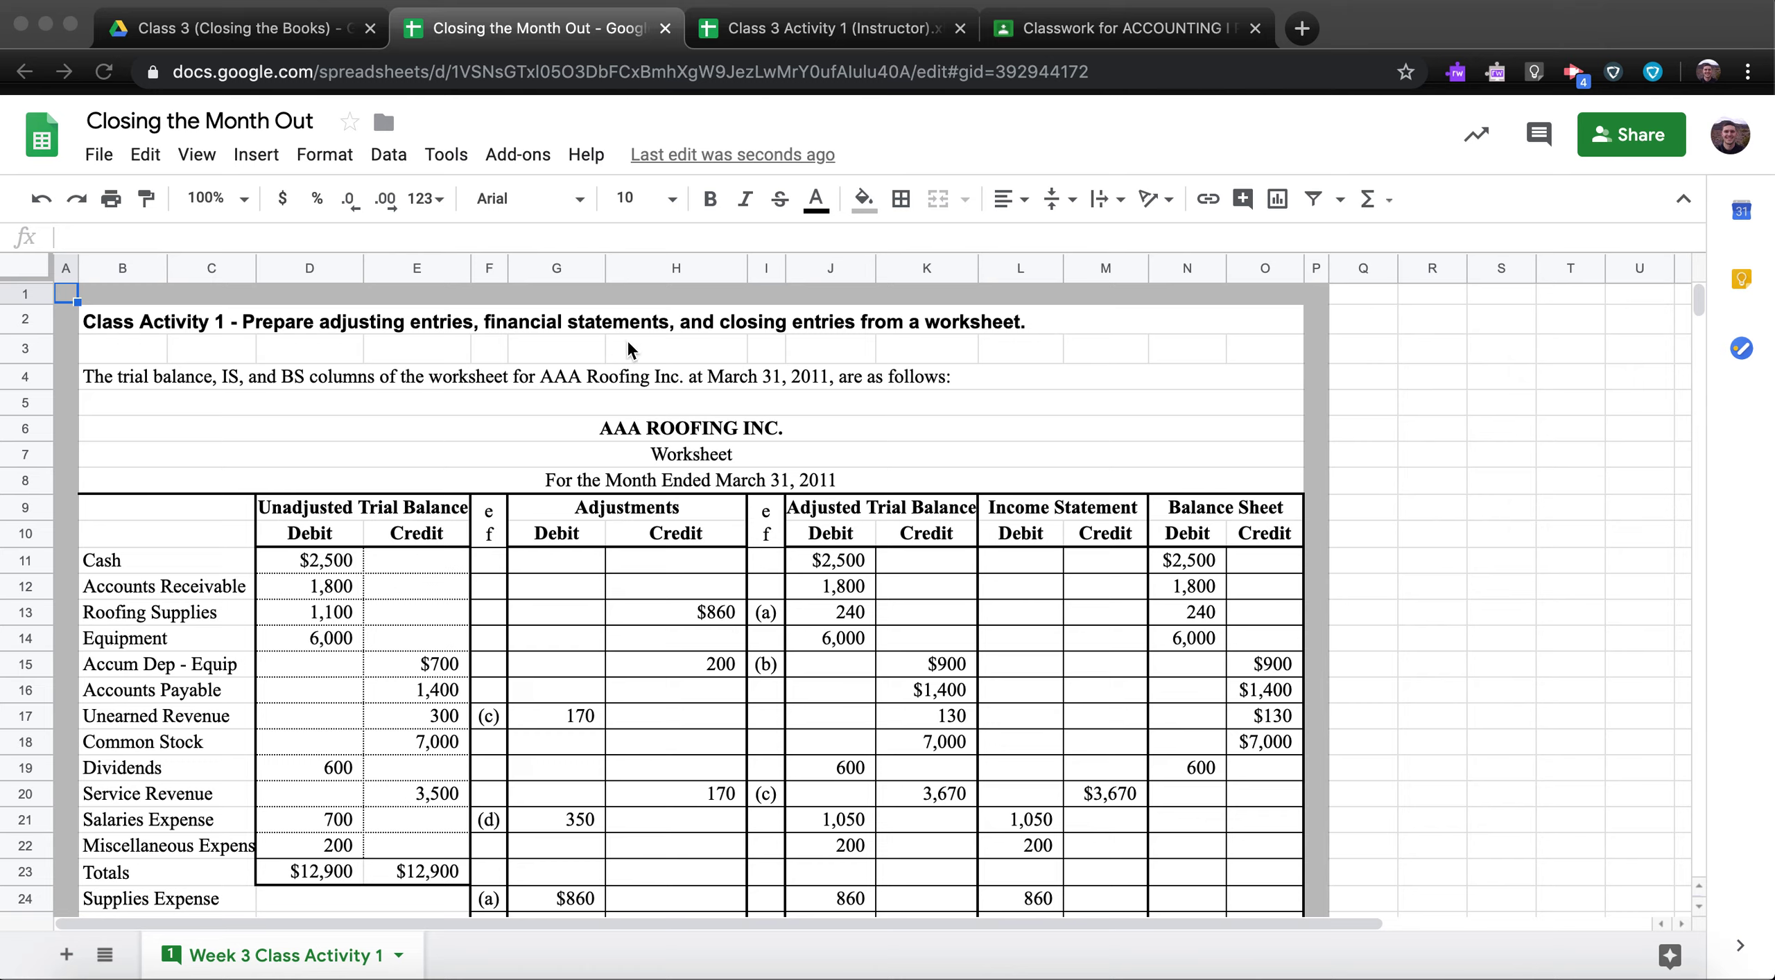
scroll(668, 543, "down", 3)
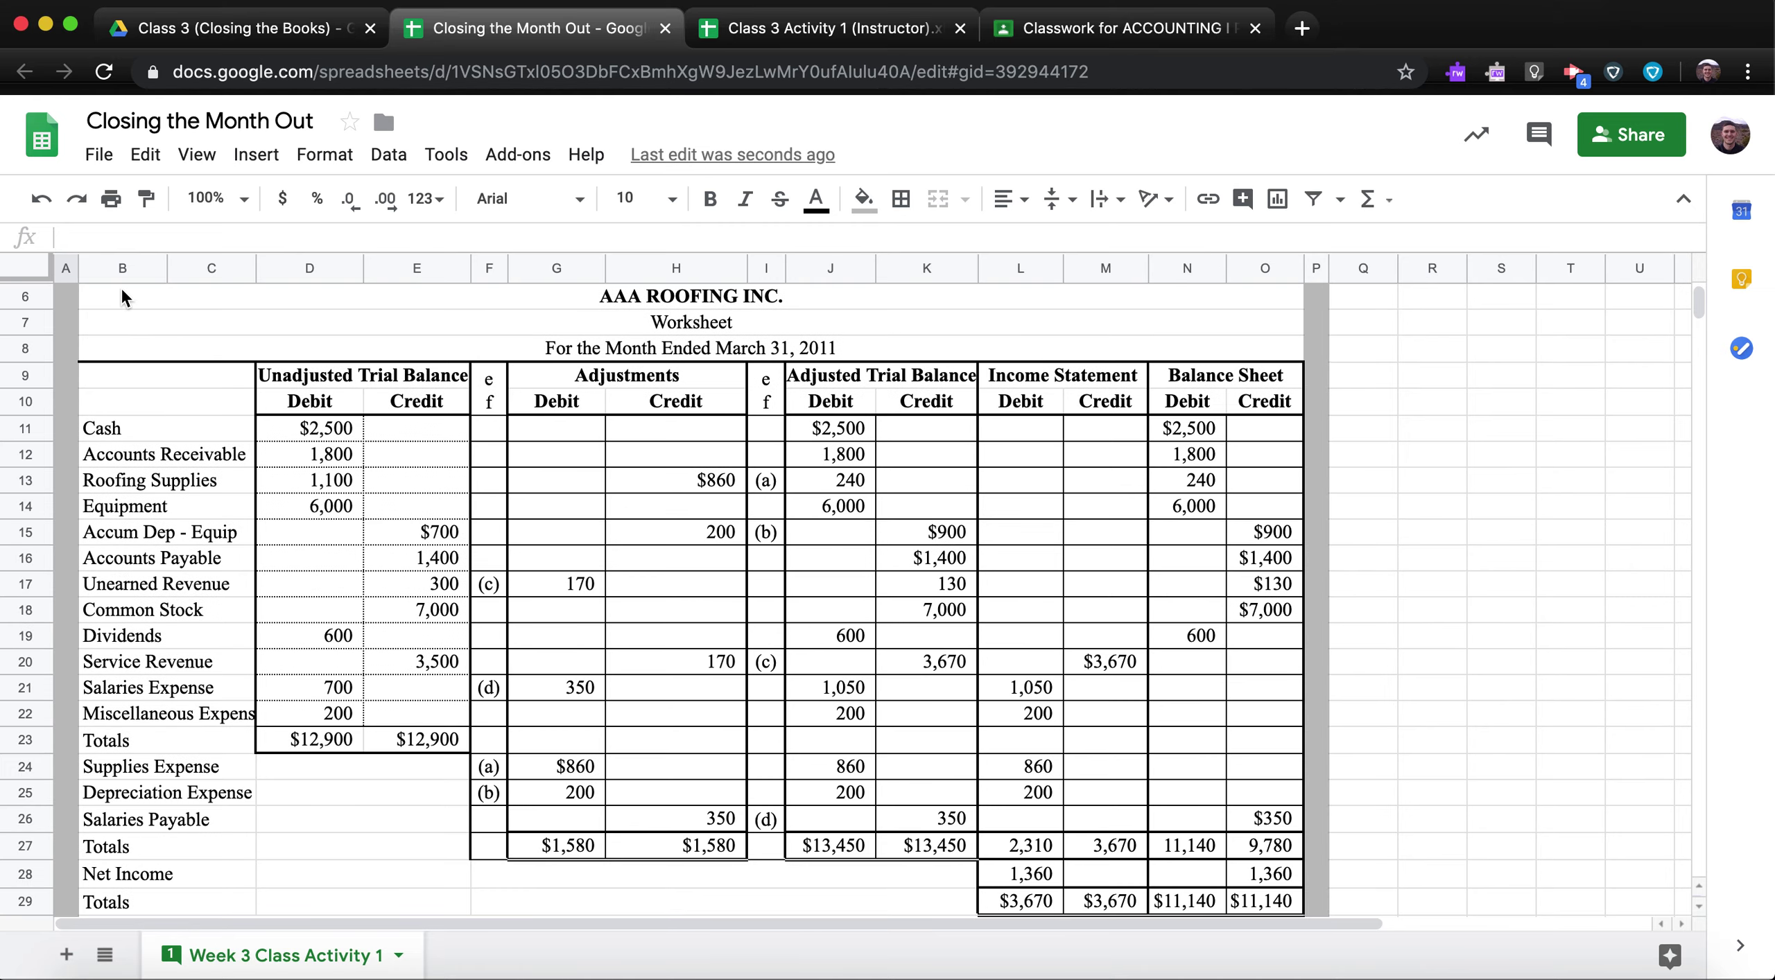
left_click_drag(120, 286, 708, 860)
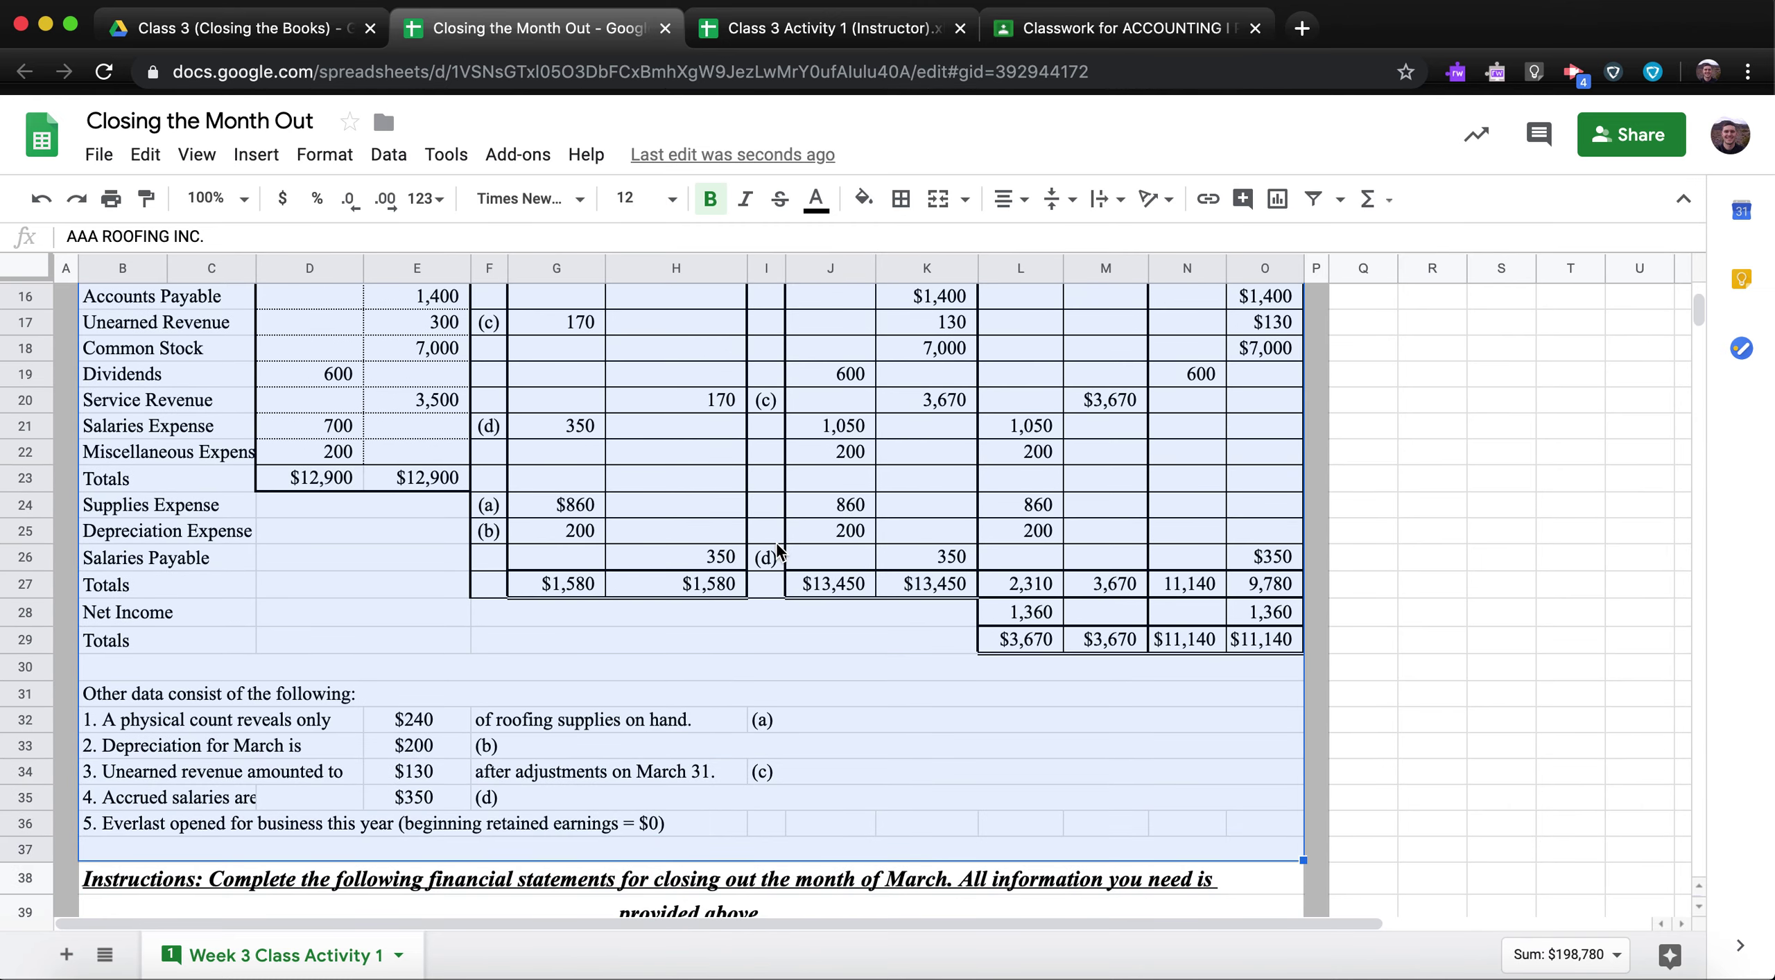
scroll(776, 551, "up", 5)
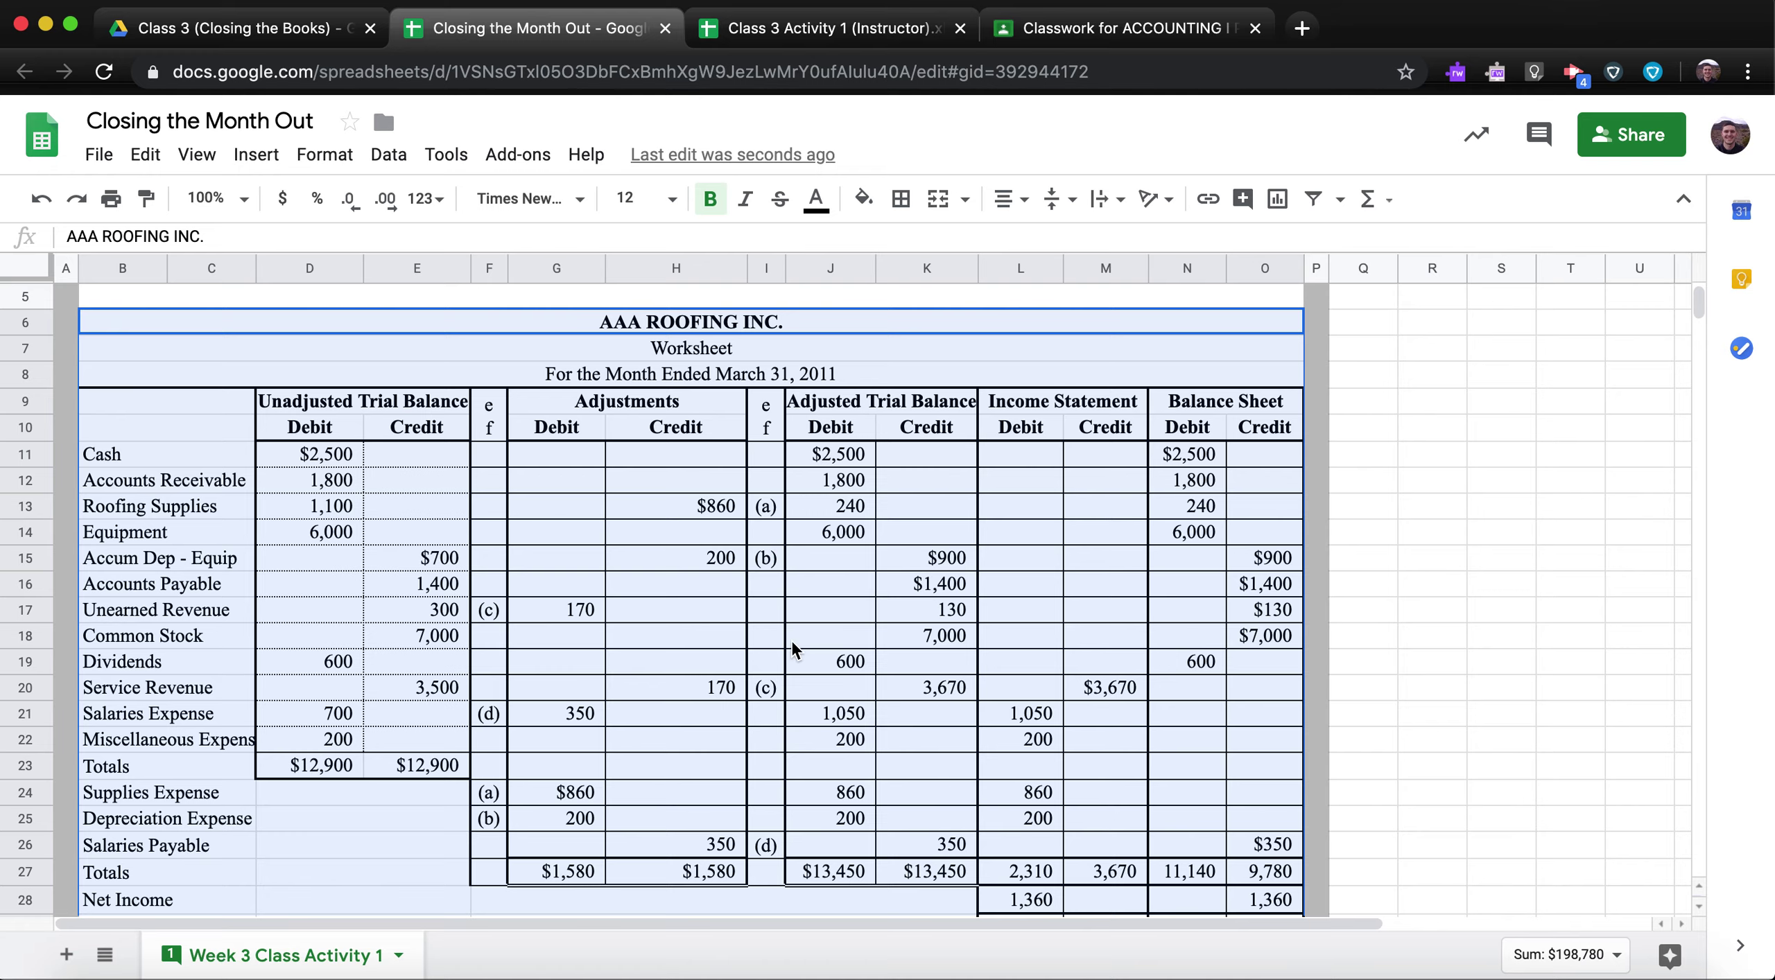
scroll(792, 648, "down", 5)
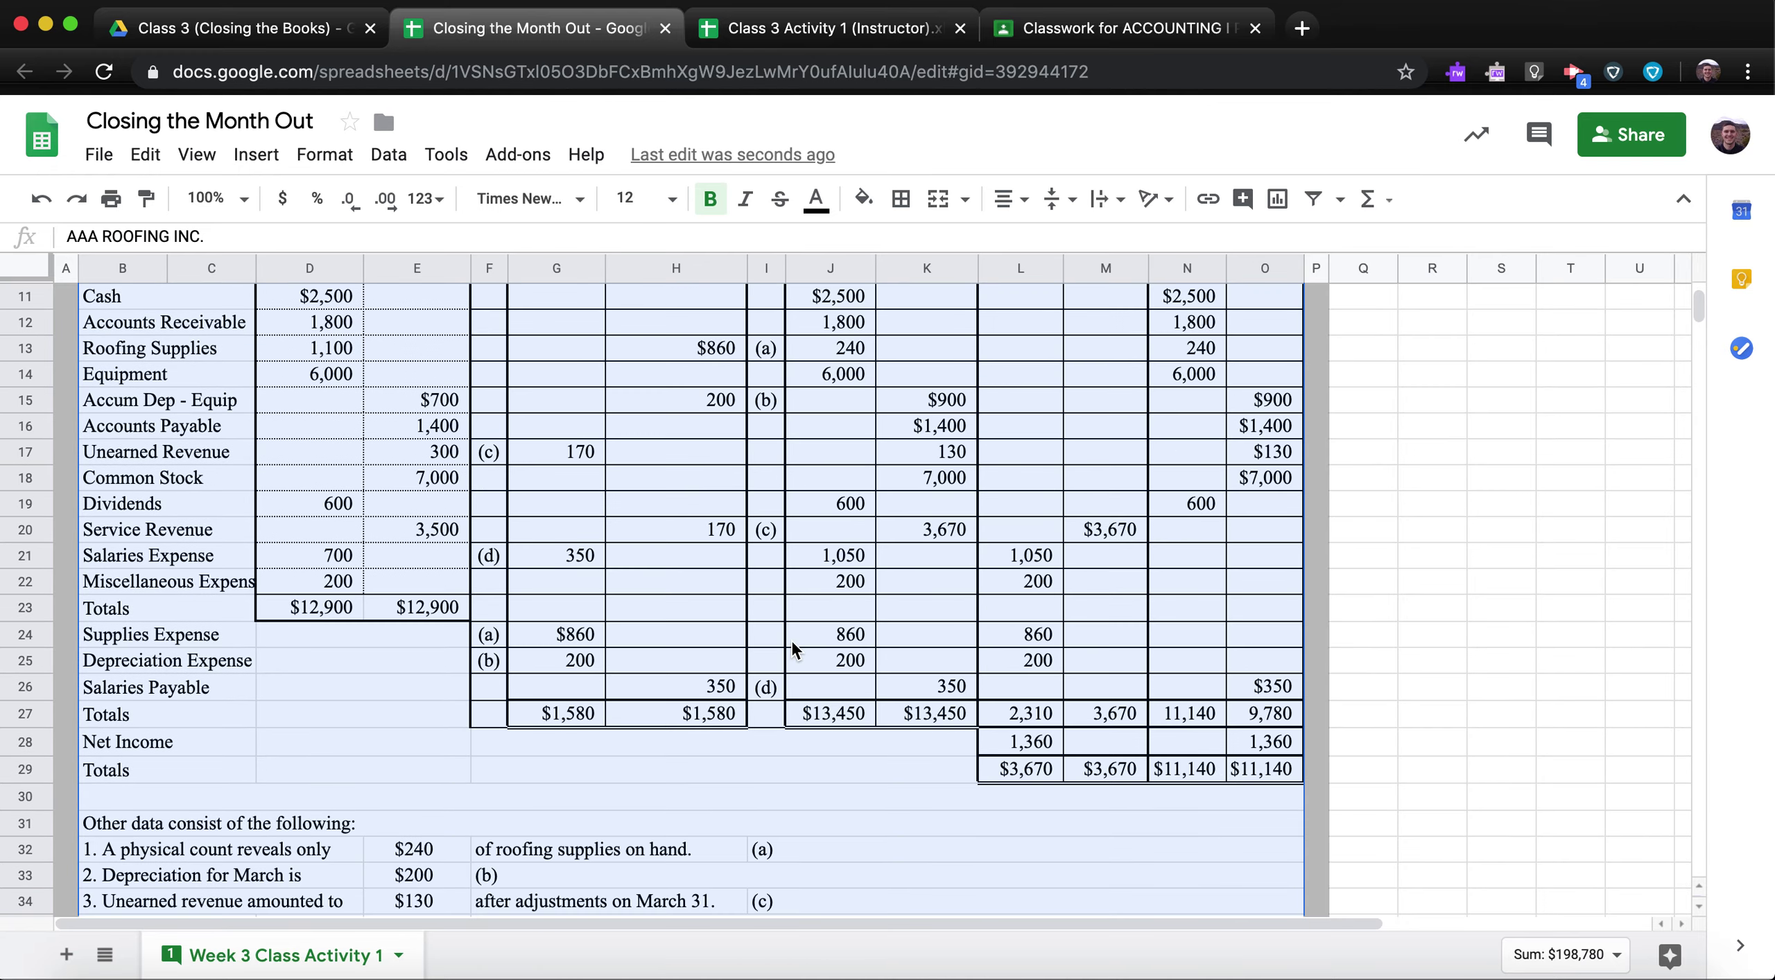
scroll(793, 645, "down", 8)
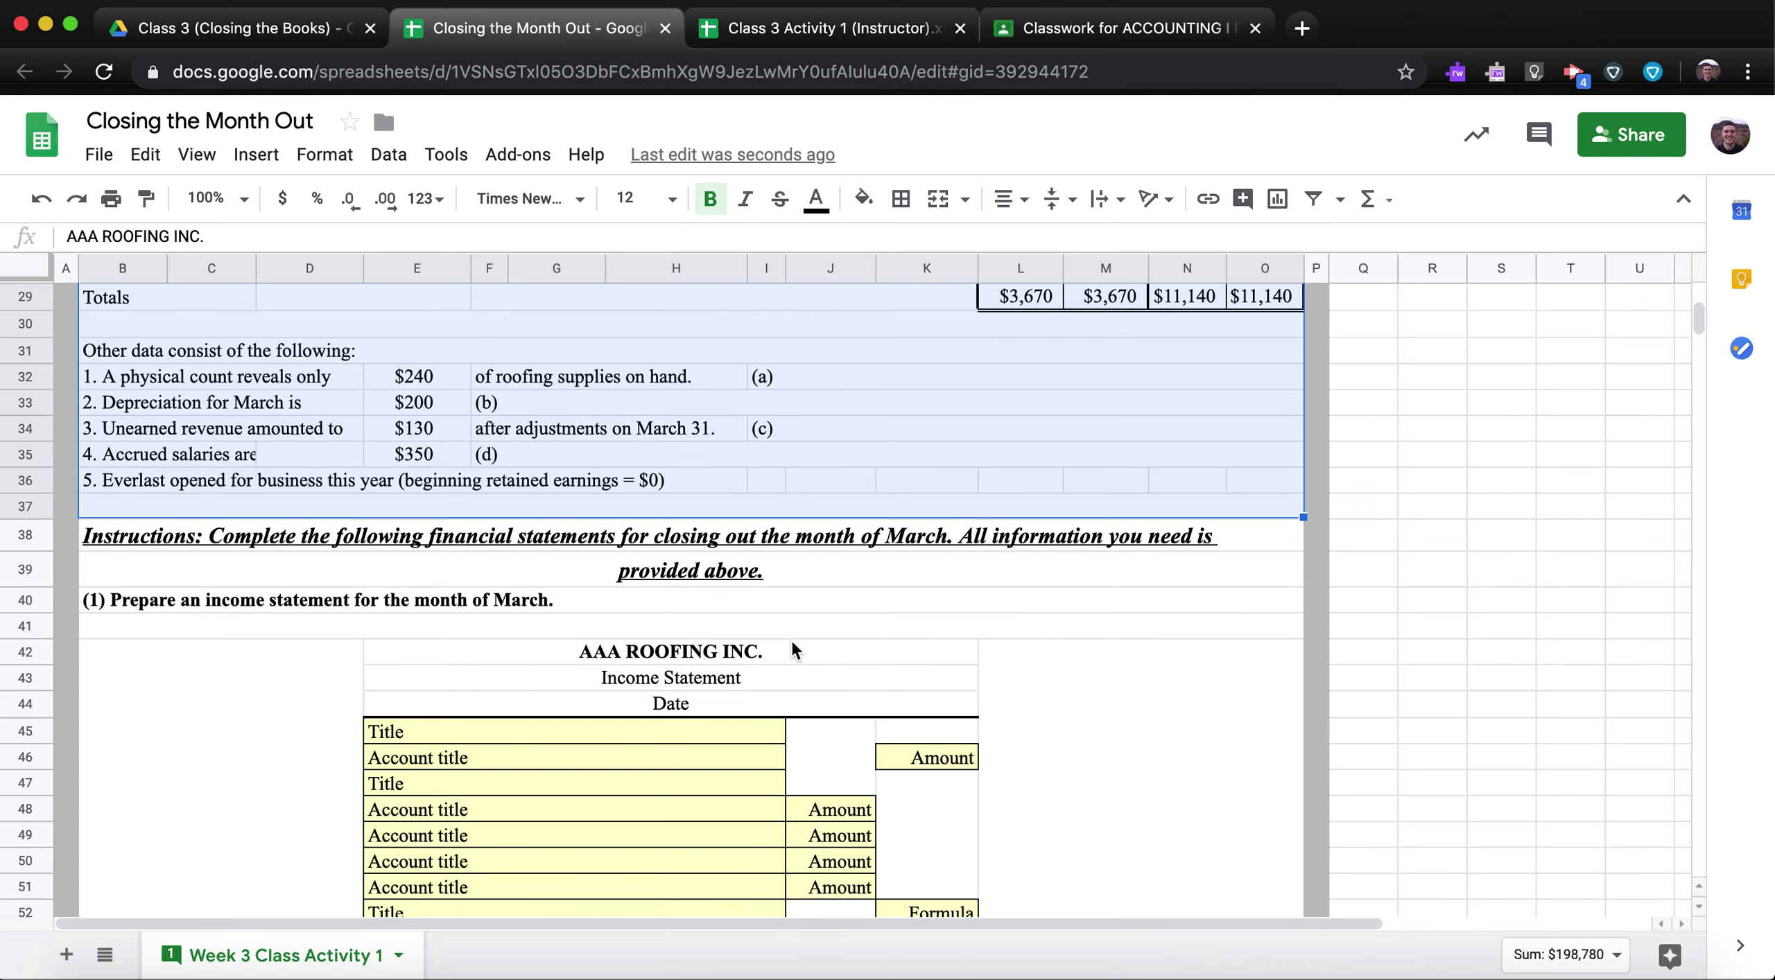
scroll(792, 648, "down", 3)
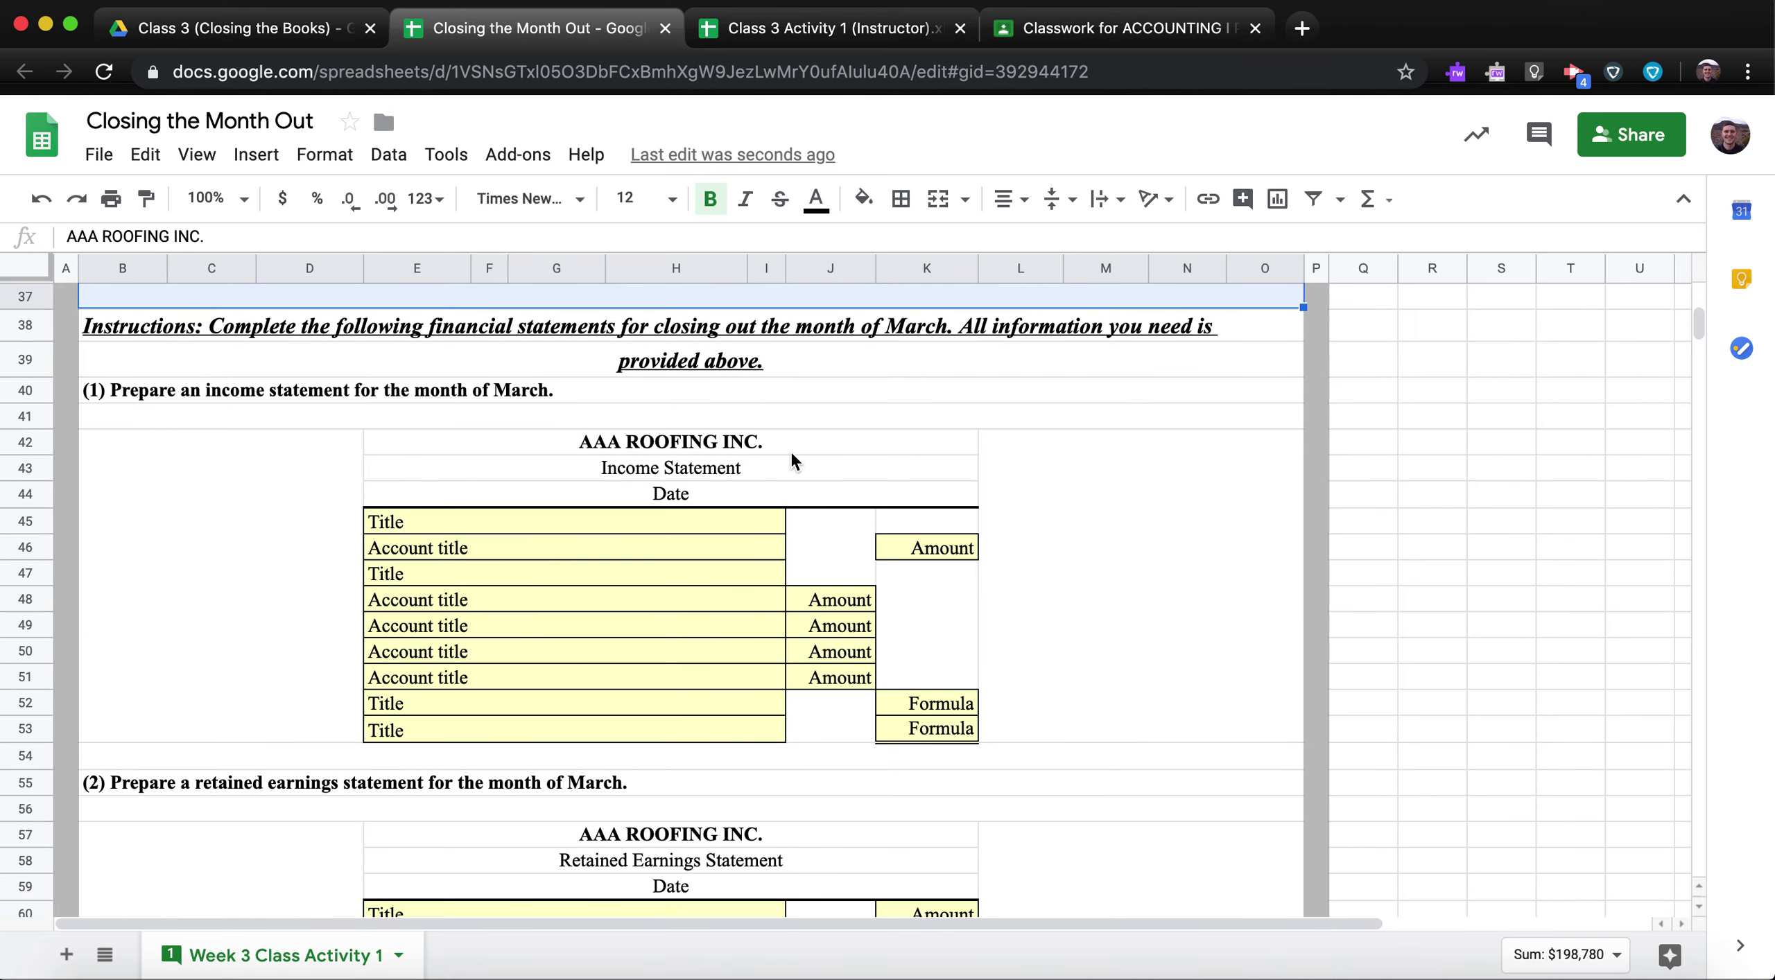
left_click(845, 428)
left_click(622, 521)
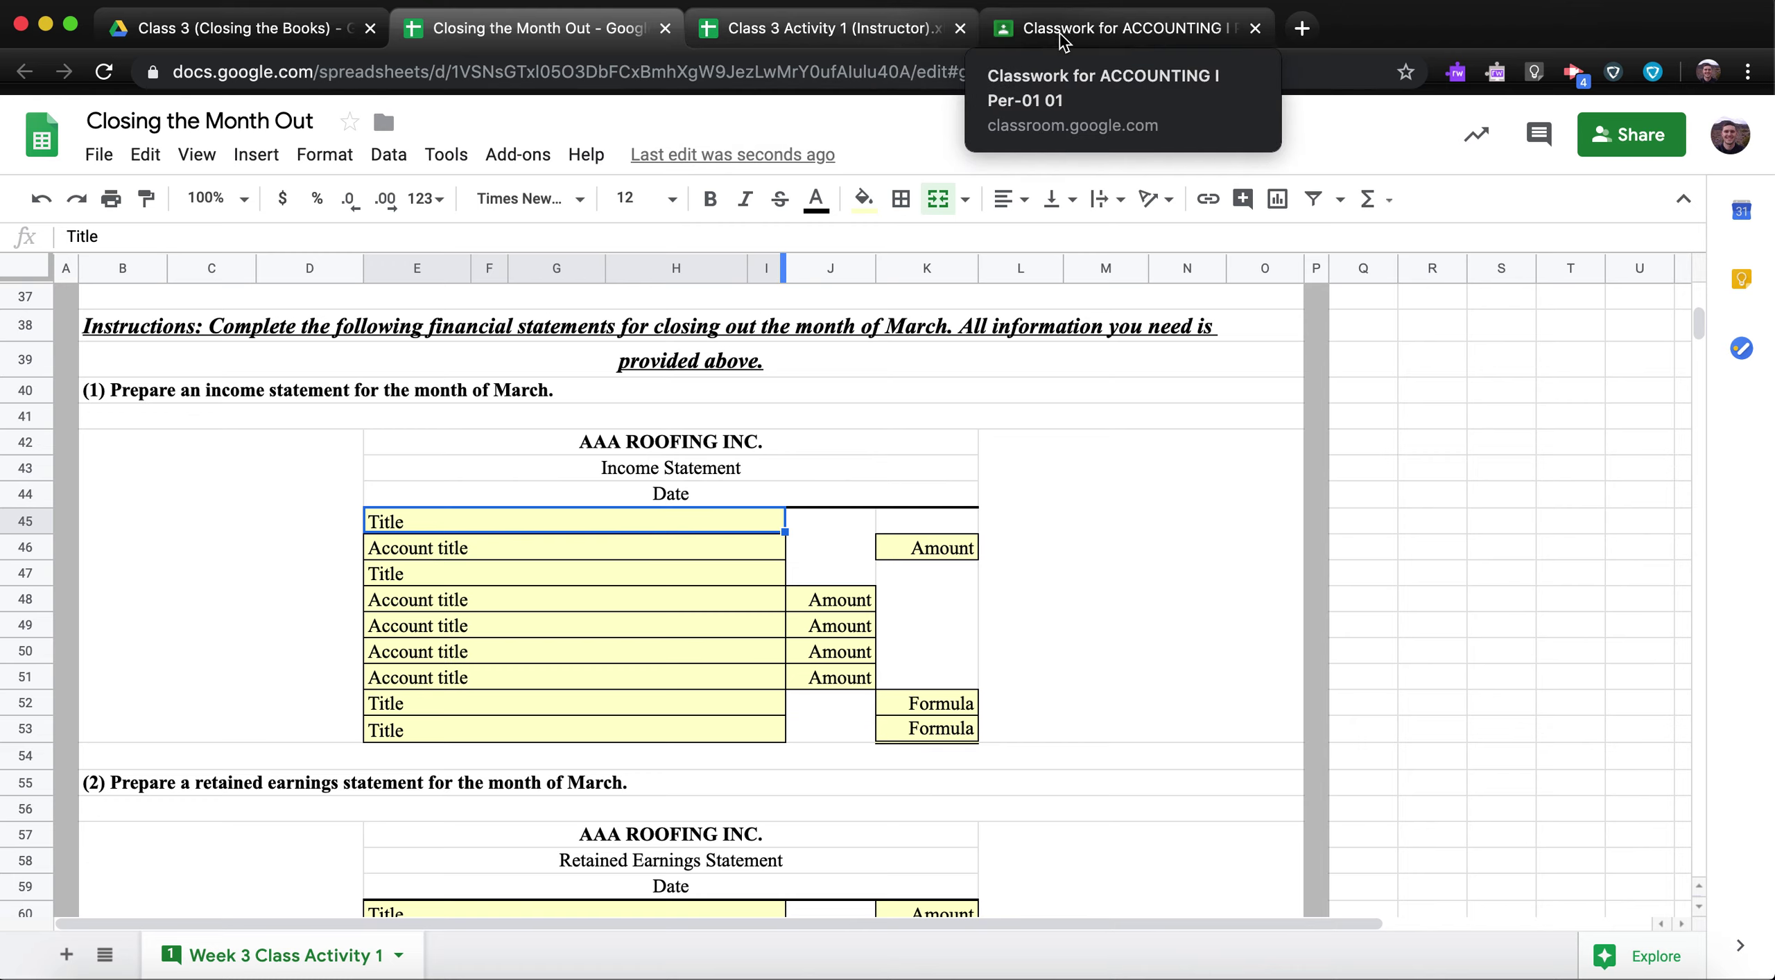
Review the A-1 Roofing income statement example on the Class 3 Notes slide, then return to the spreadsheet.
left_click(1085, 40)
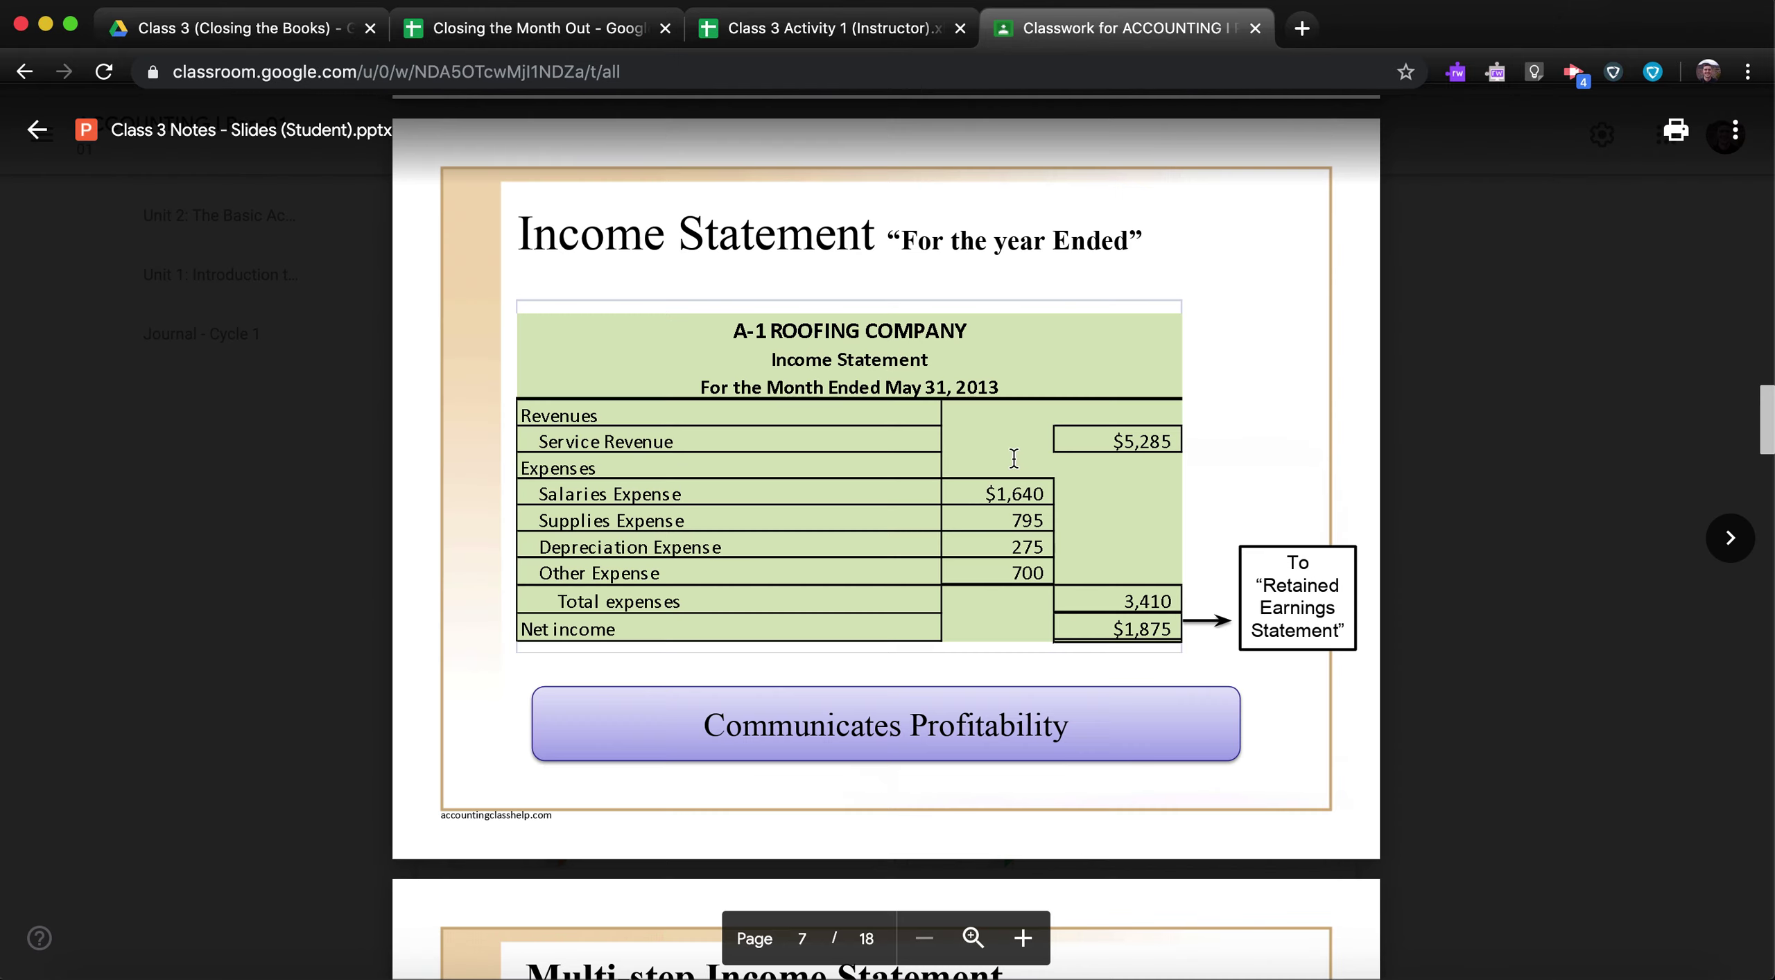
scroll(1013, 458, "up", 15)
scroll(1014, 458, "up", 5)
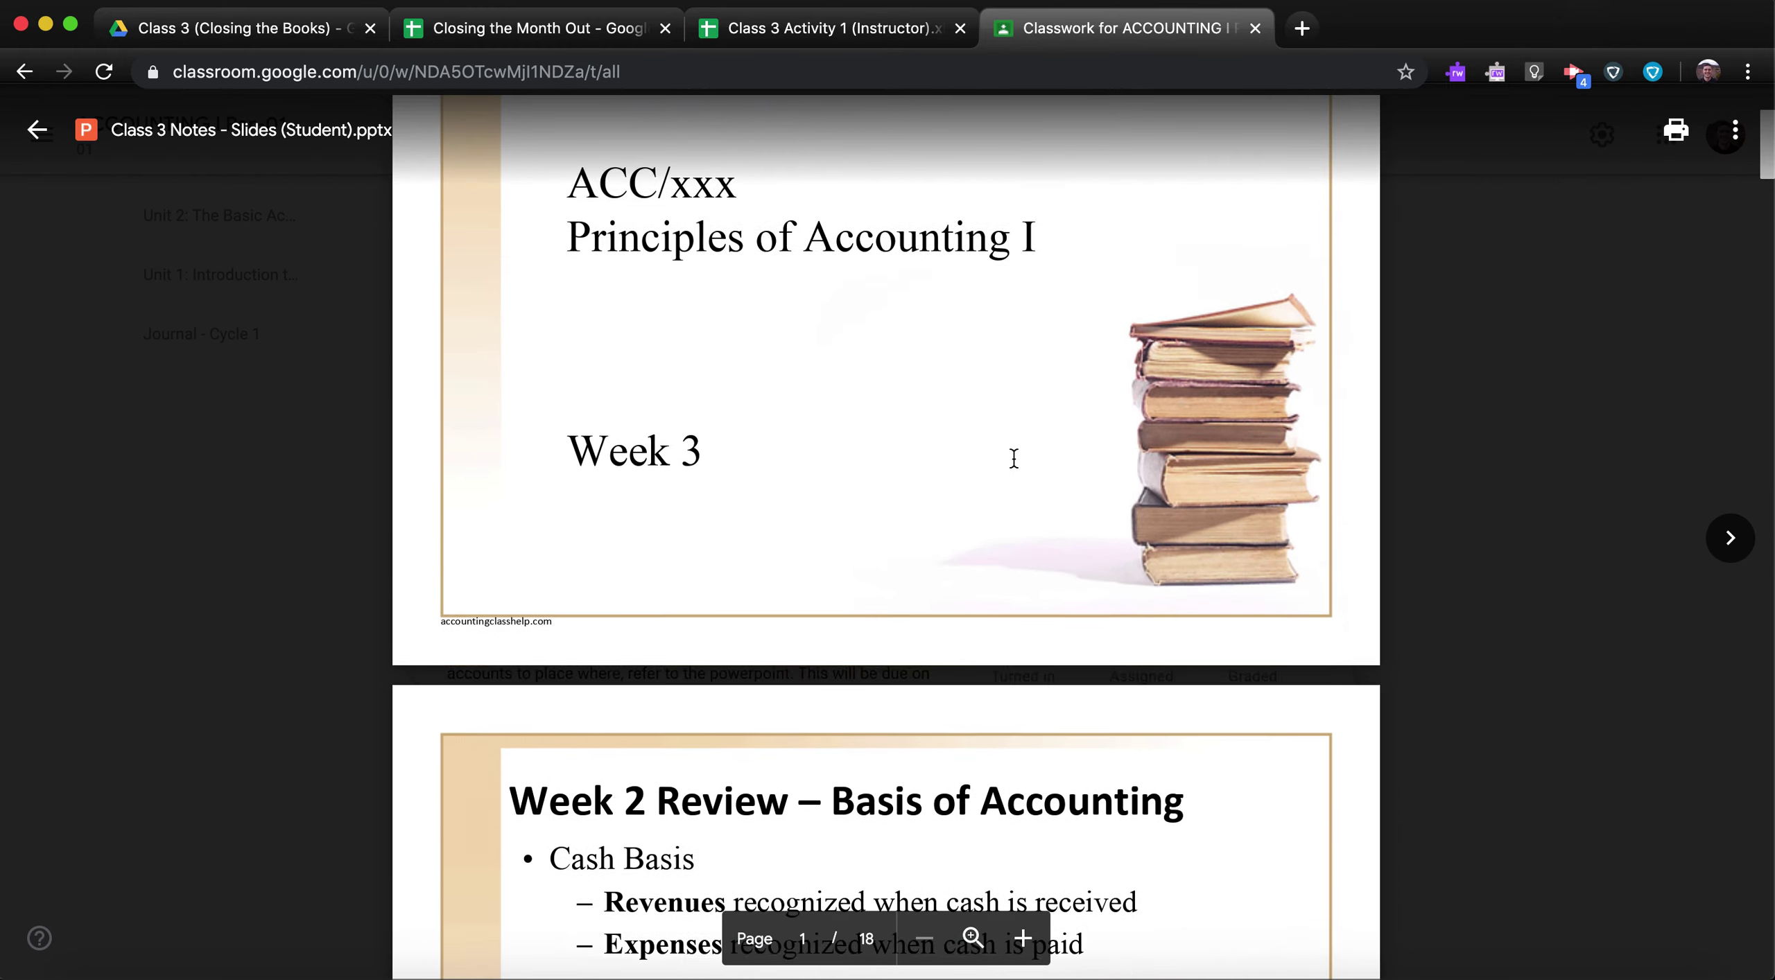
scroll(1013, 458, "down", 5)
scroll(1013, 458, "up", 2)
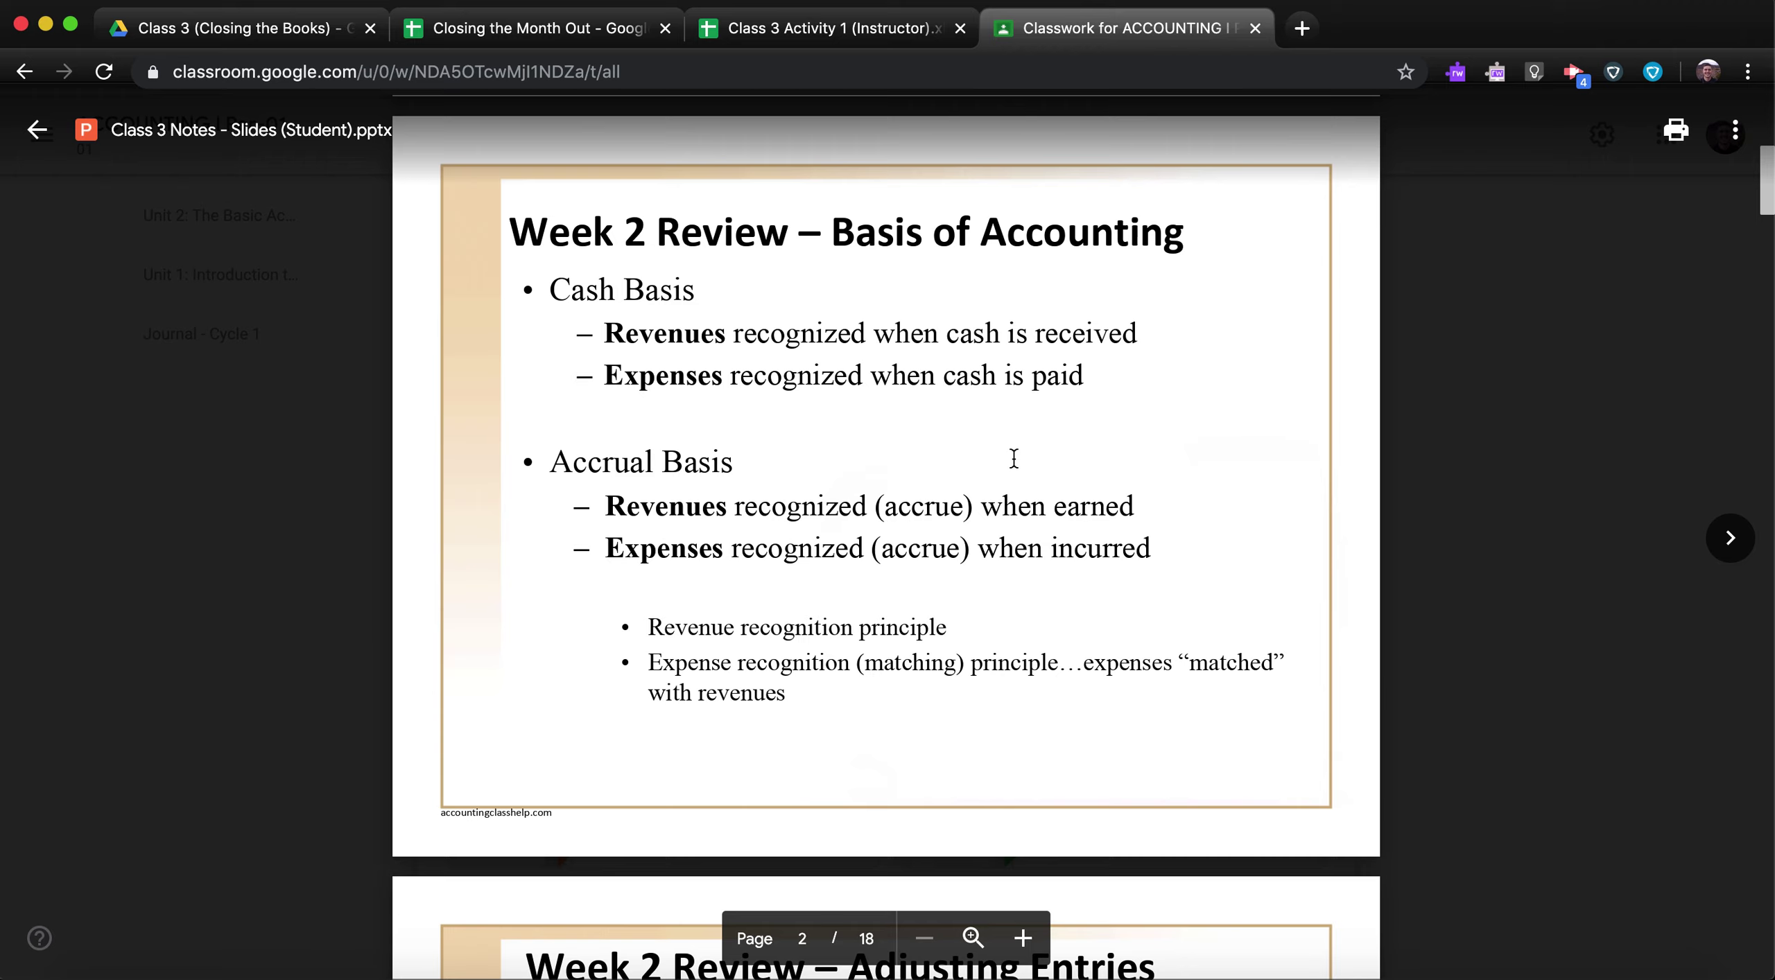
scroll(1013, 458, "down", 2)
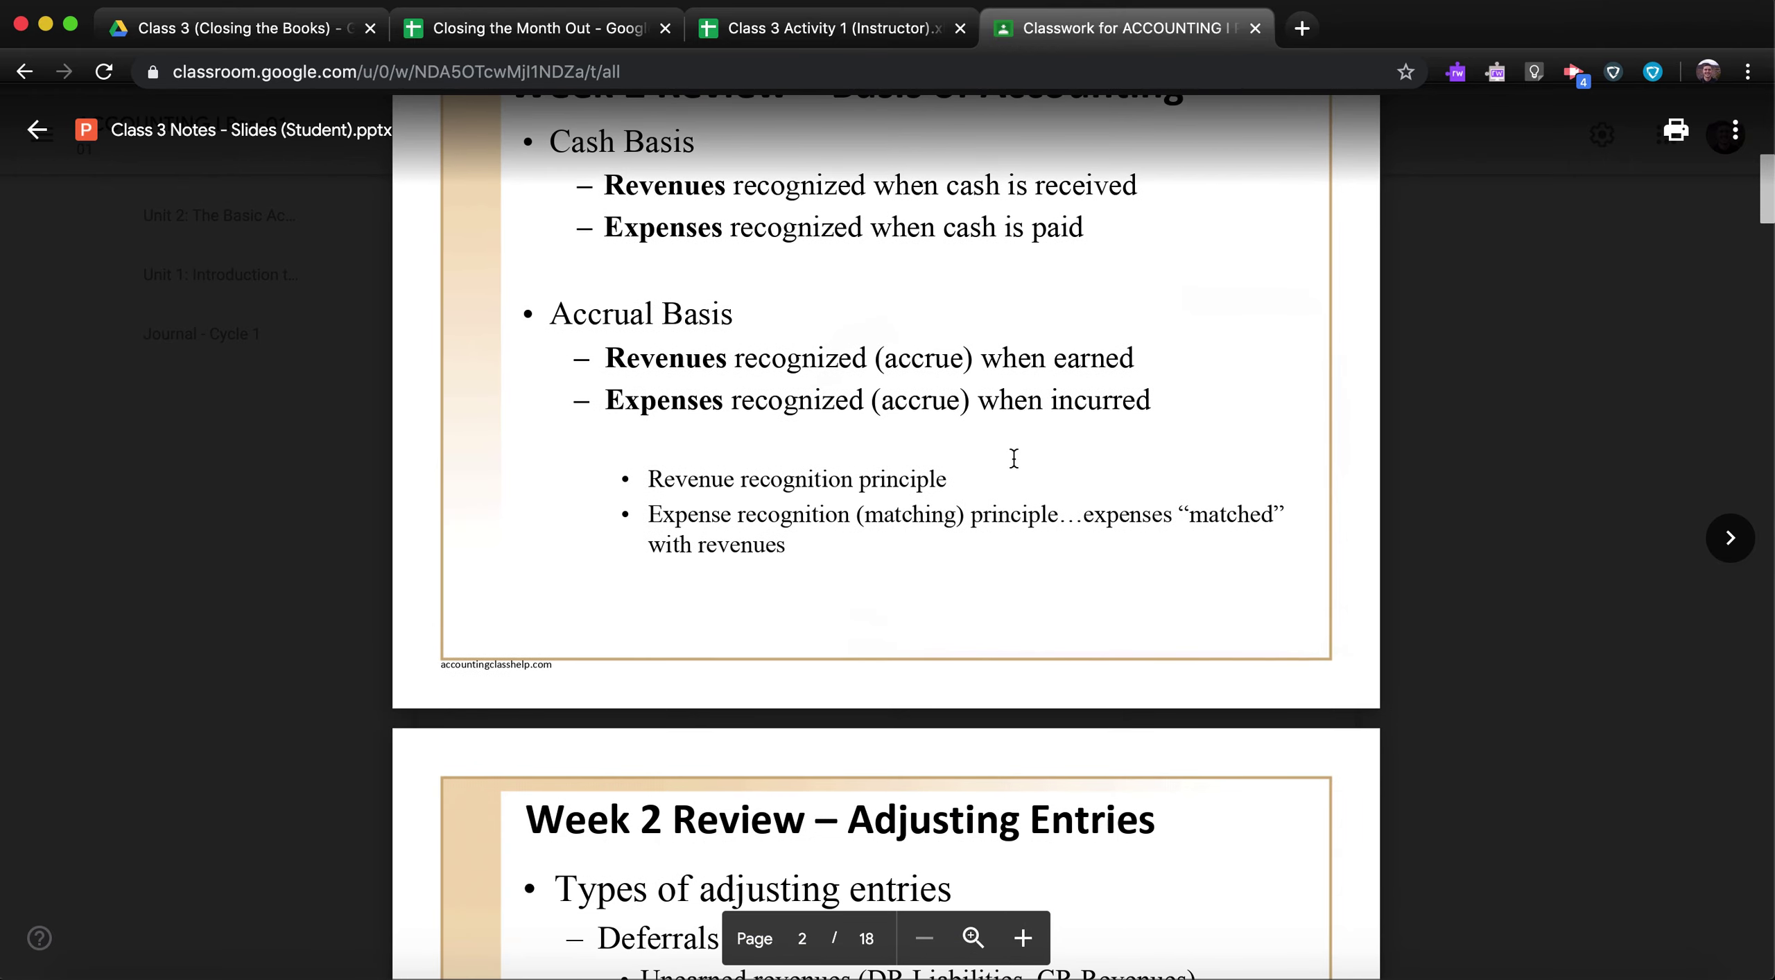
scroll(1014, 458, "up", 2)
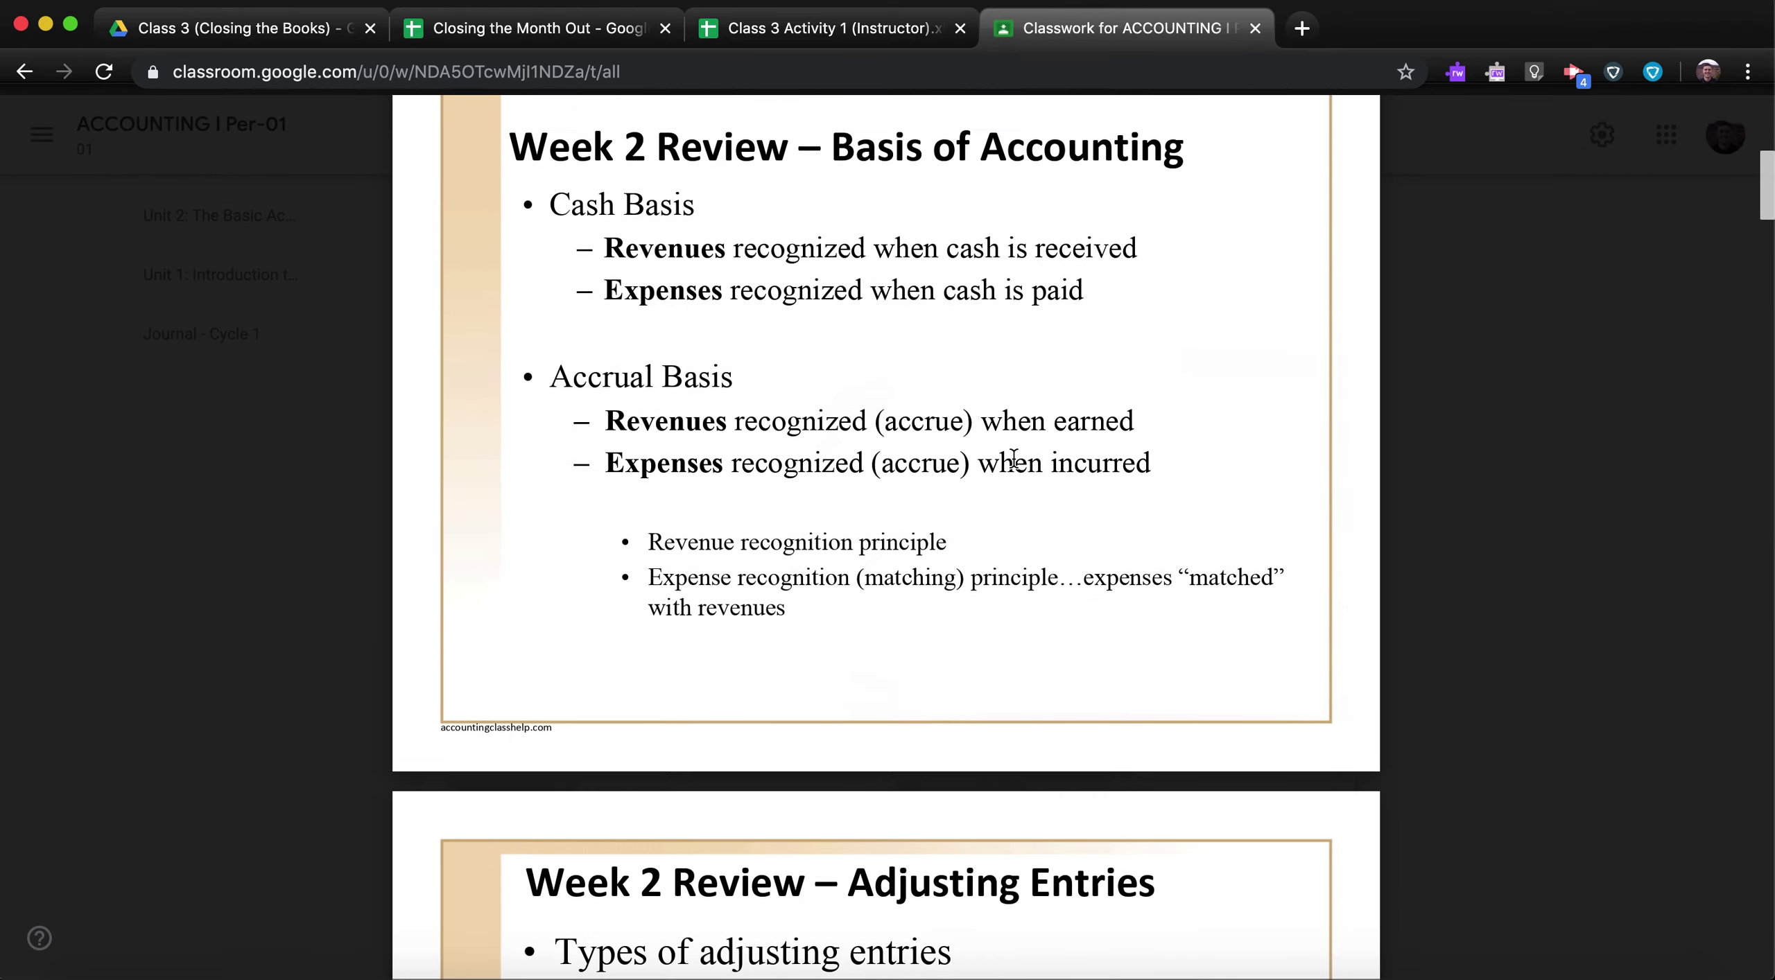
scroll(1014, 458, "down", 6)
scroll(1014, 458, "down", 20)
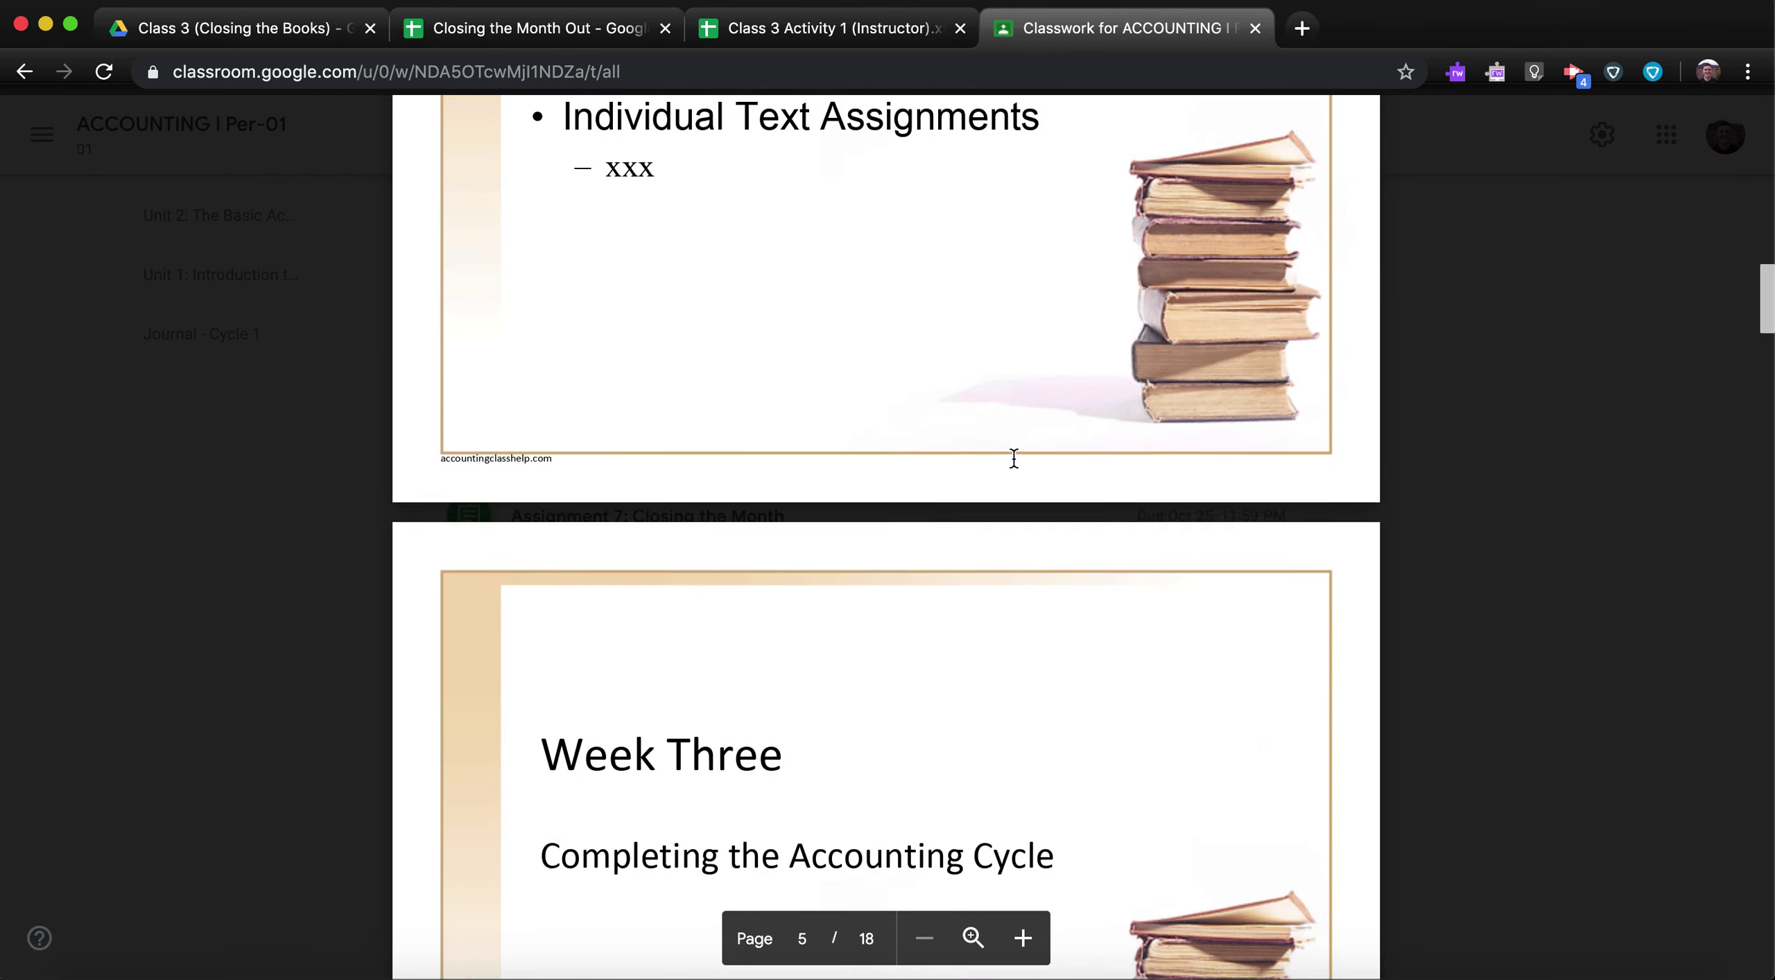
scroll(1014, 458, "down", 20)
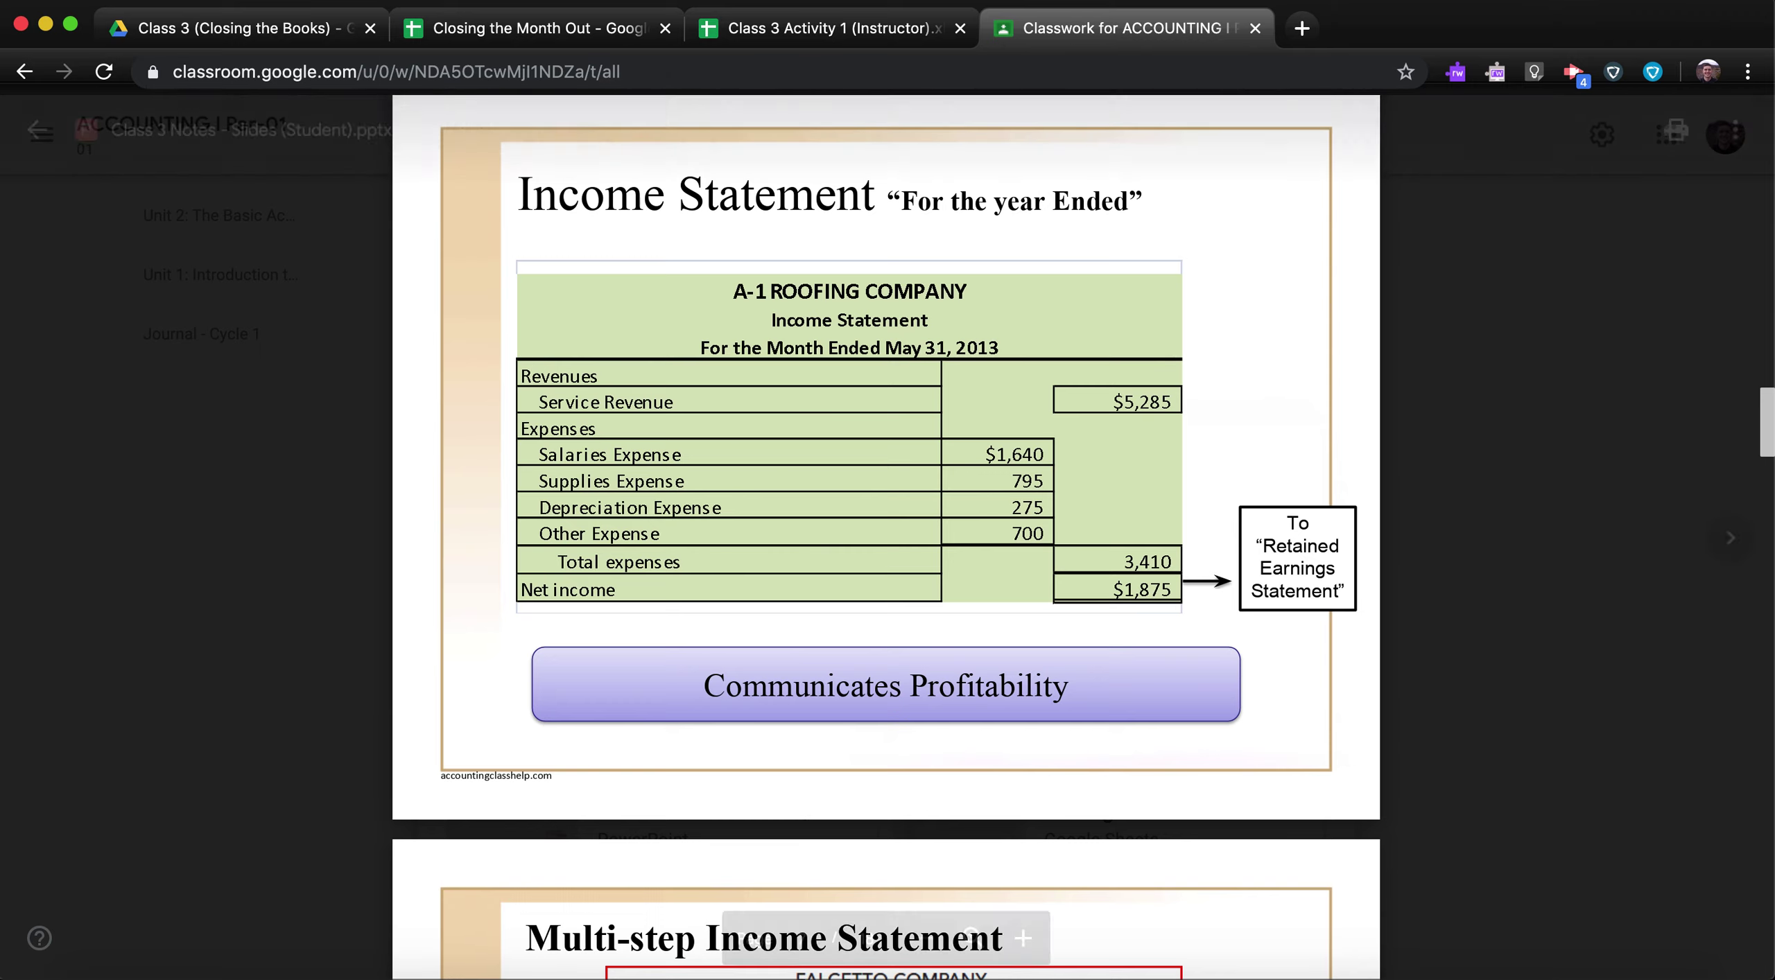
left_click(537, 27)
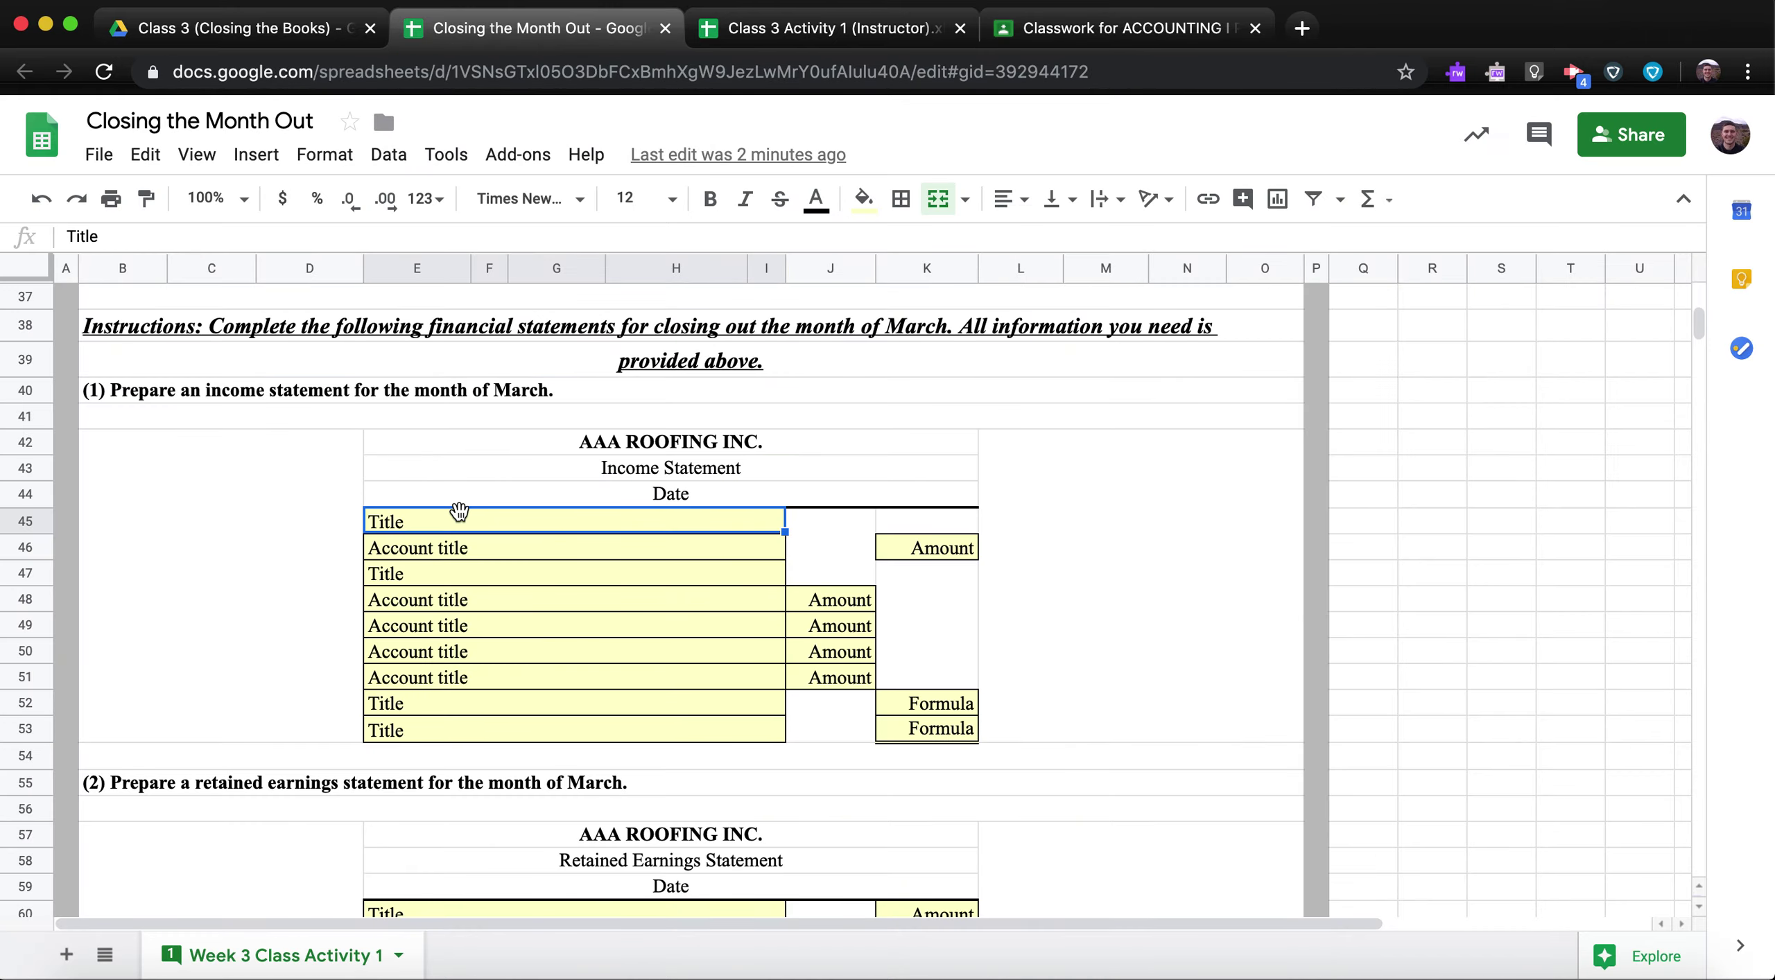
Enter Revenue in E45 and Expenses in E47 as the section headings.
type("Revenue")
key("Return")
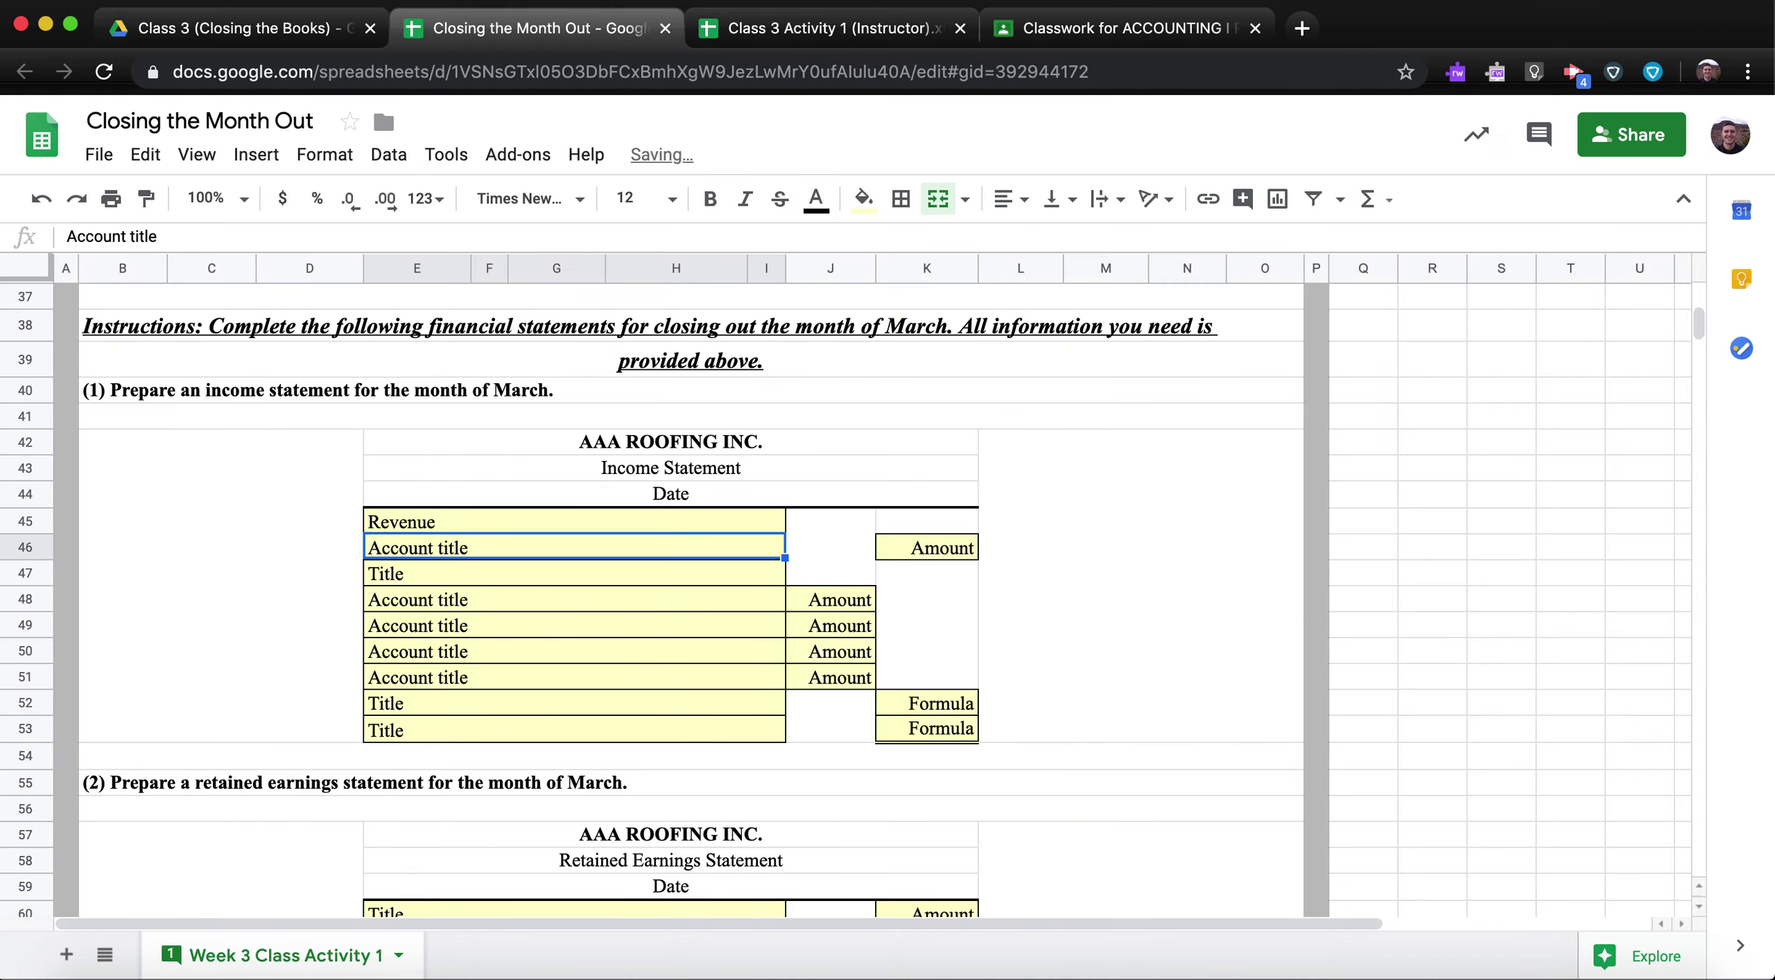
left_click(575, 572)
type("Expenses")
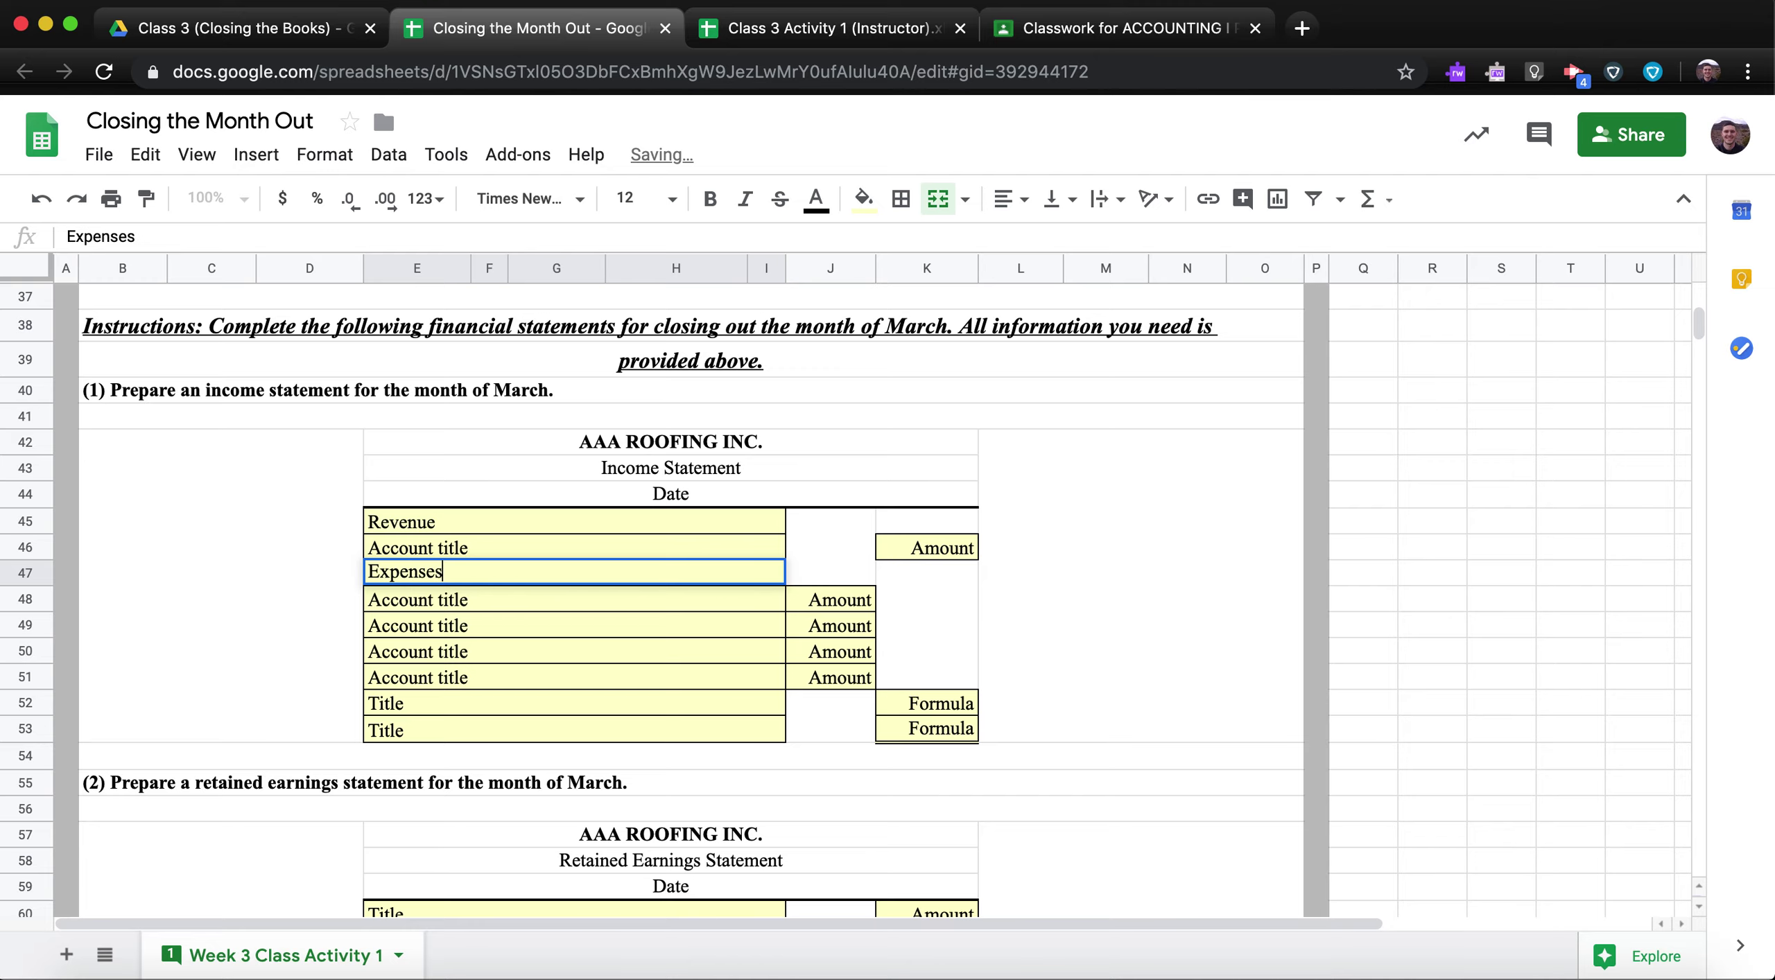
left_click(574, 547)
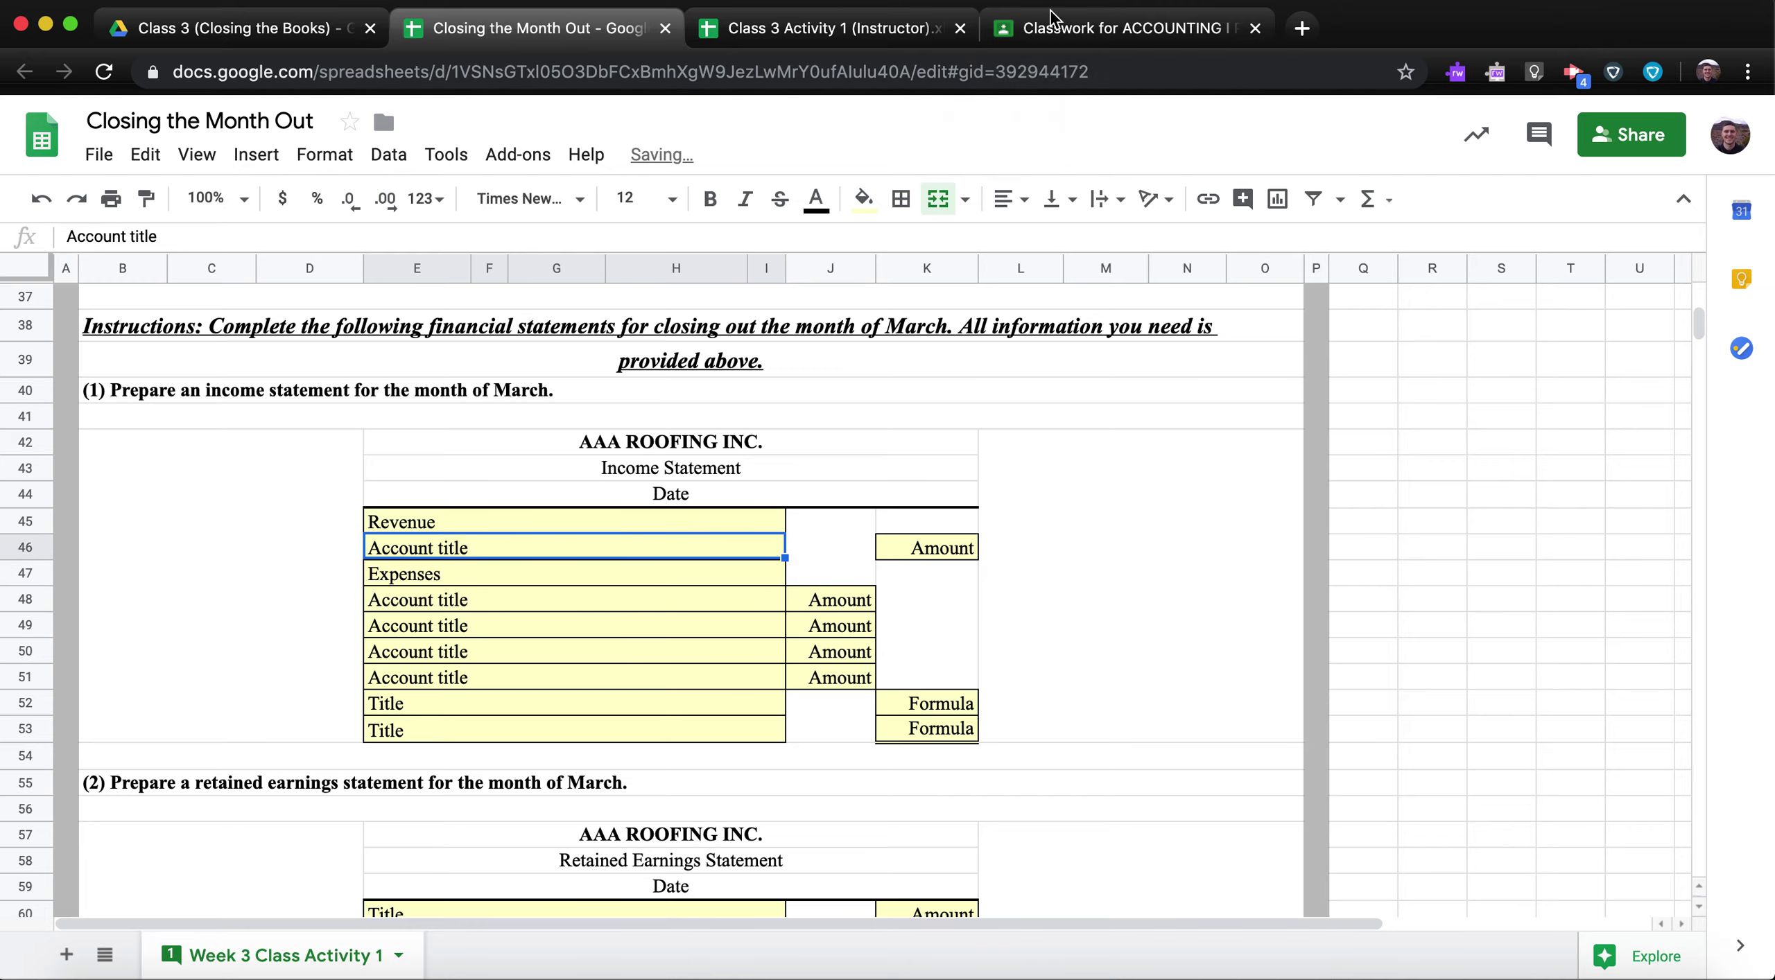
Locate the Service Revenue row and the Income Statement columns in the worksheet.
scroll(509, 632, "up", 10)
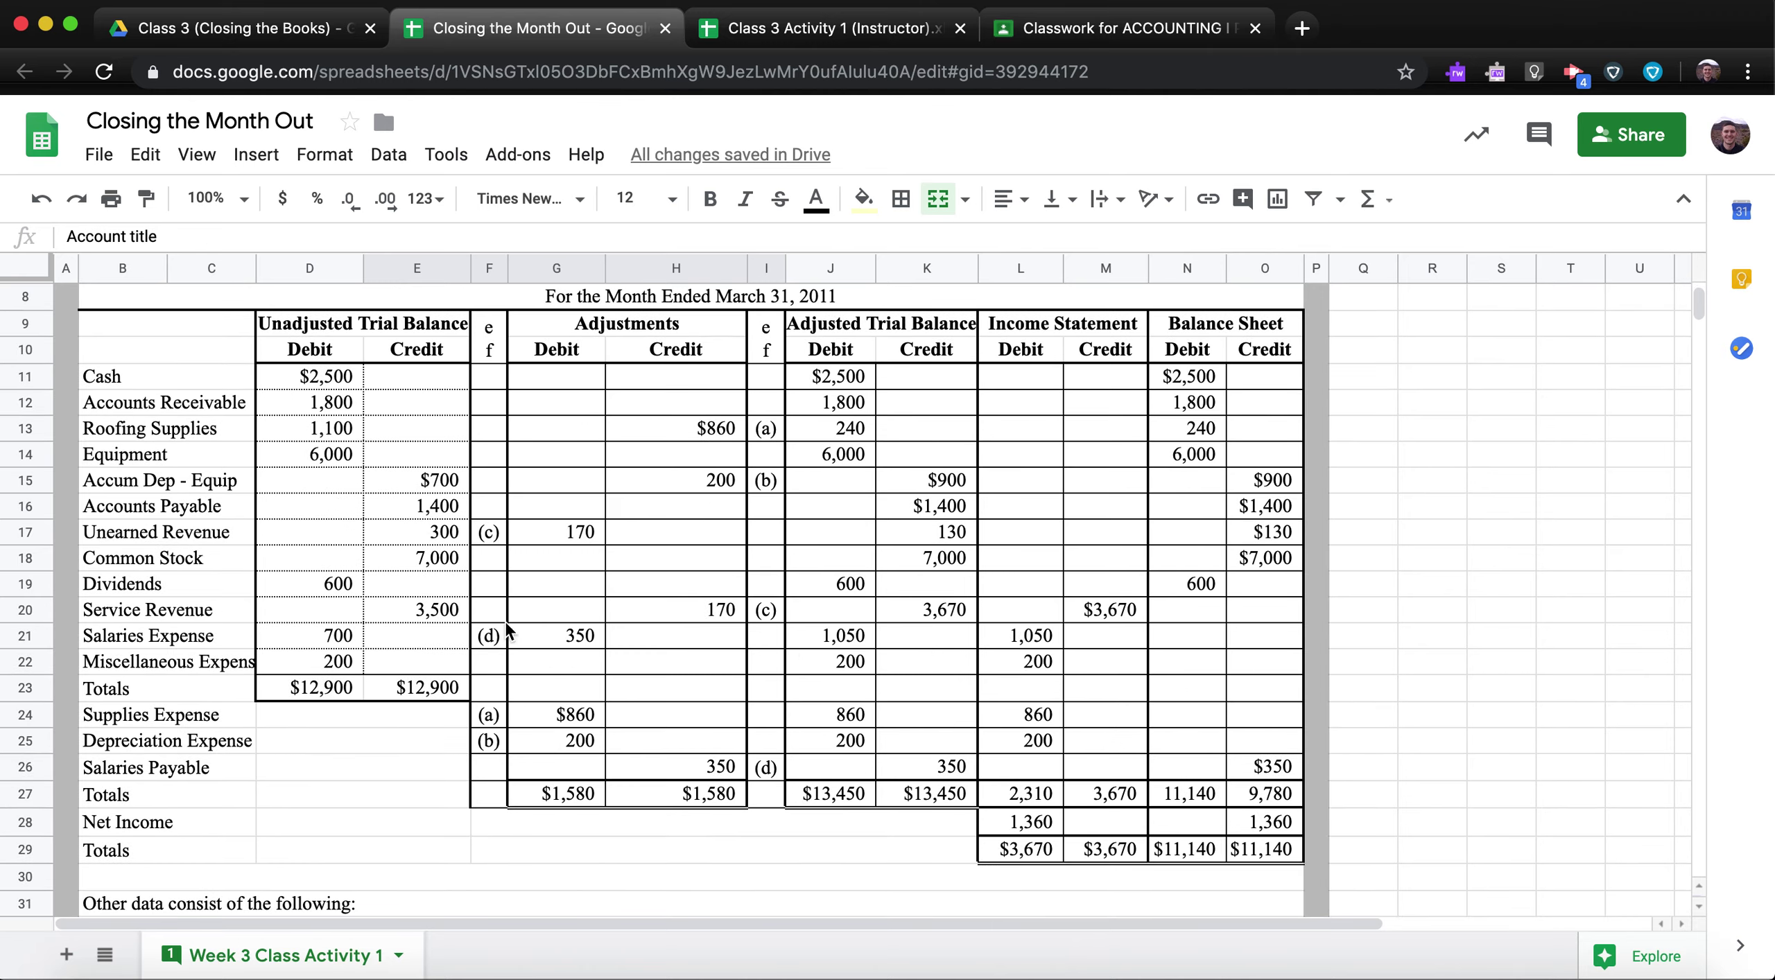
left_click(41, 612)
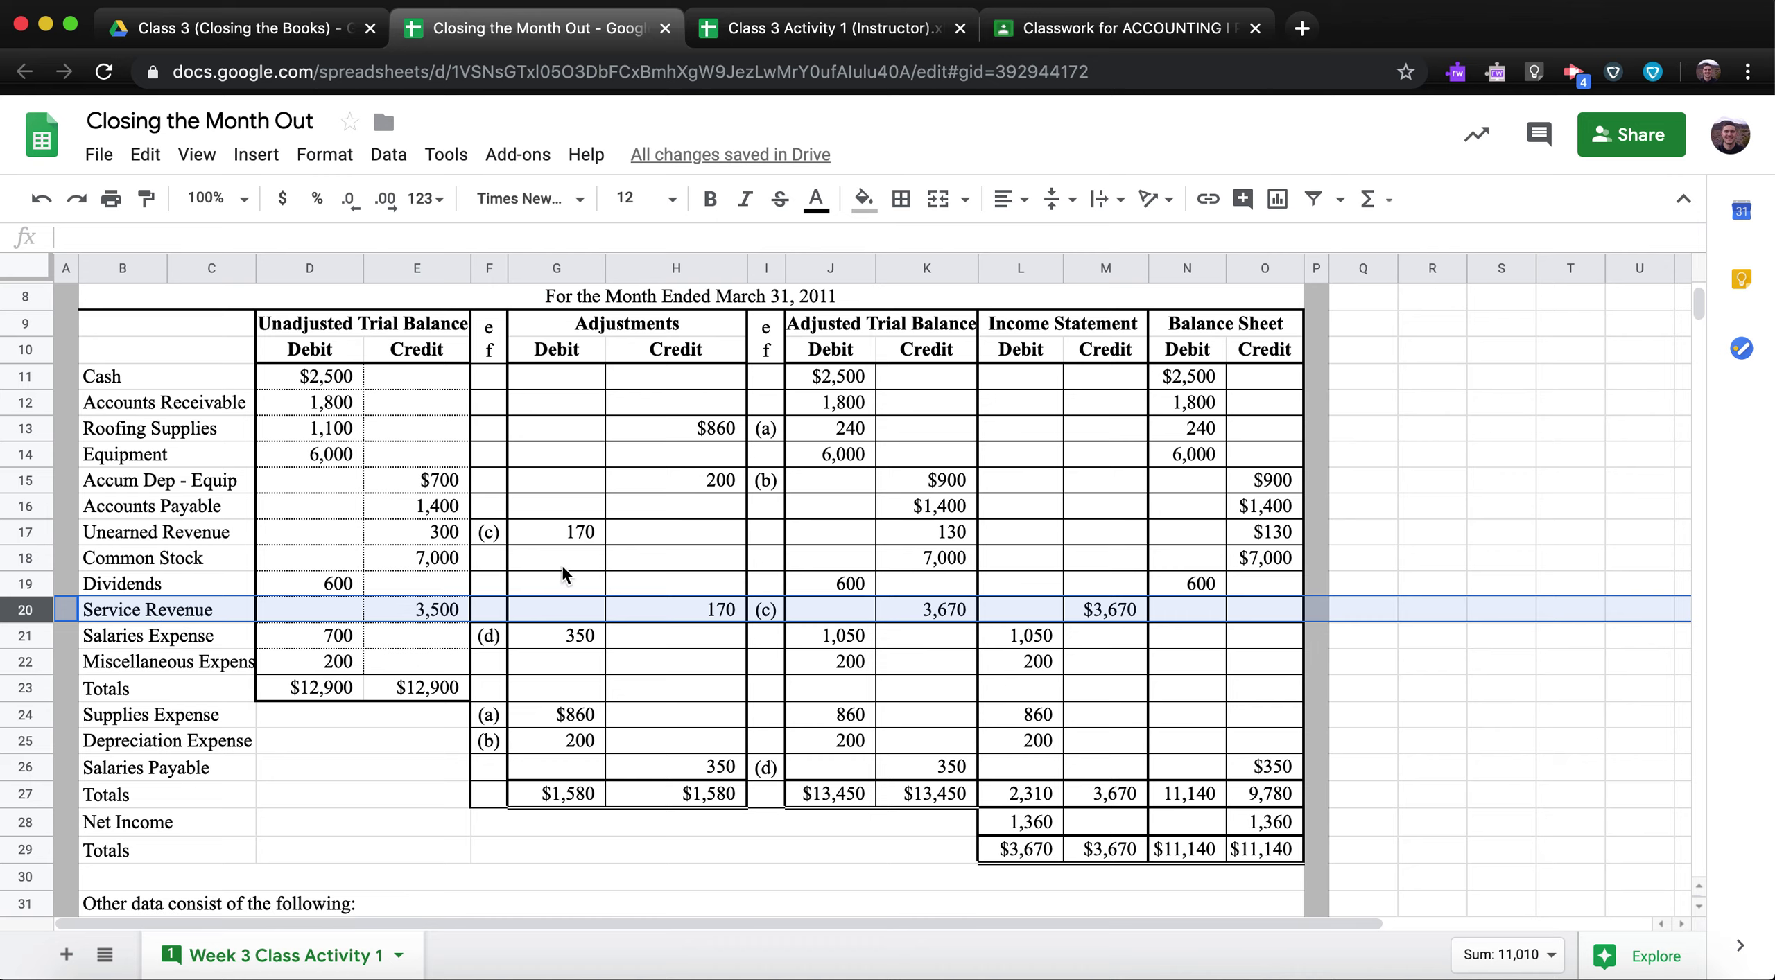
left_click(1083, 296)
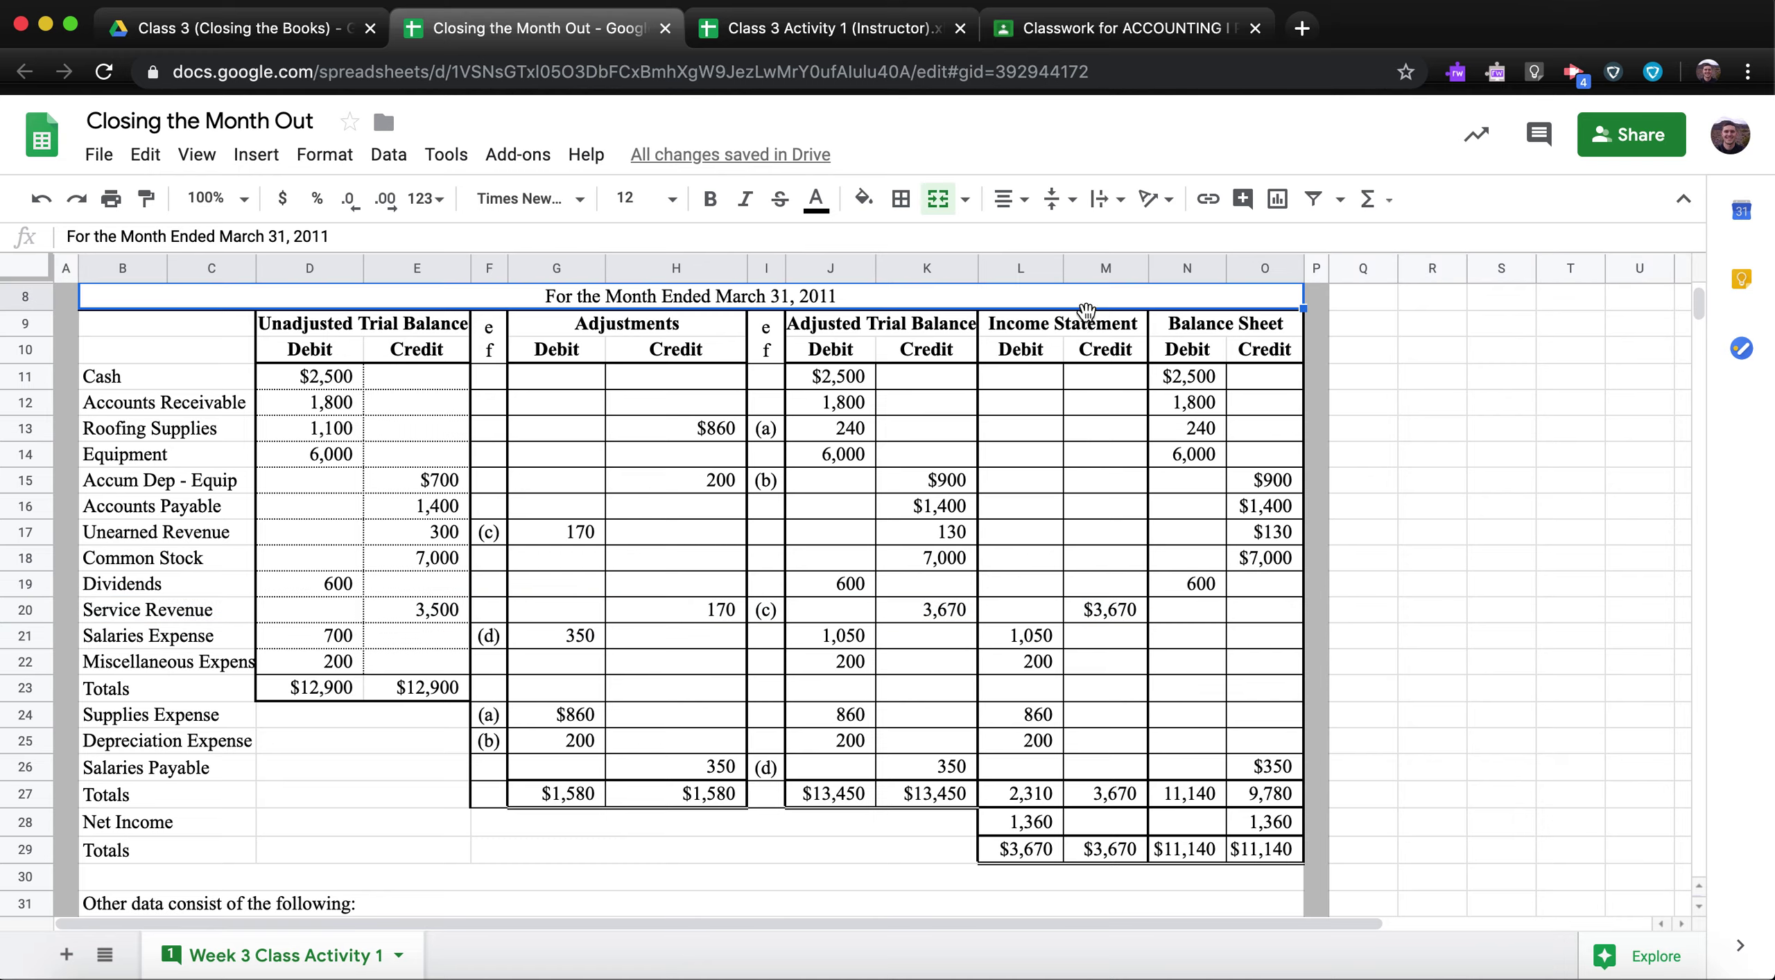
left_click(1083, 324)
scroll(1083, 459, "down", 8)
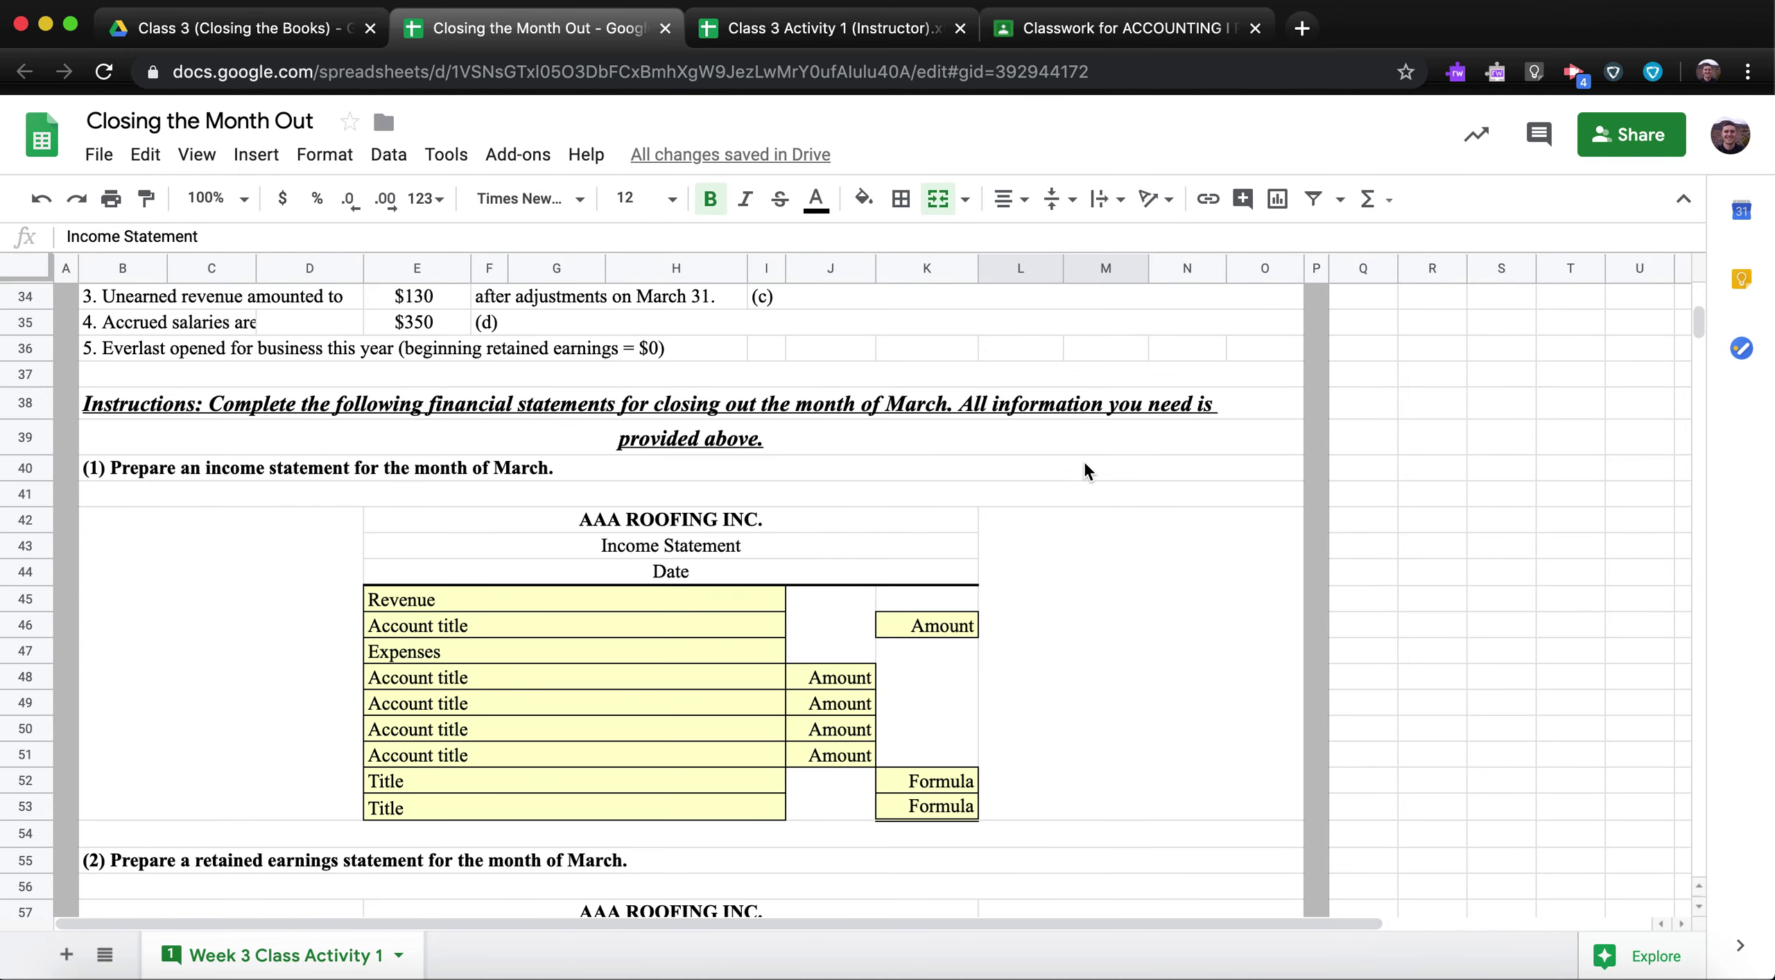
scroll(979, 509, "up", 8)
scroll(979, 509, "up", 3)
scroll(1006, 555, "down", 1)
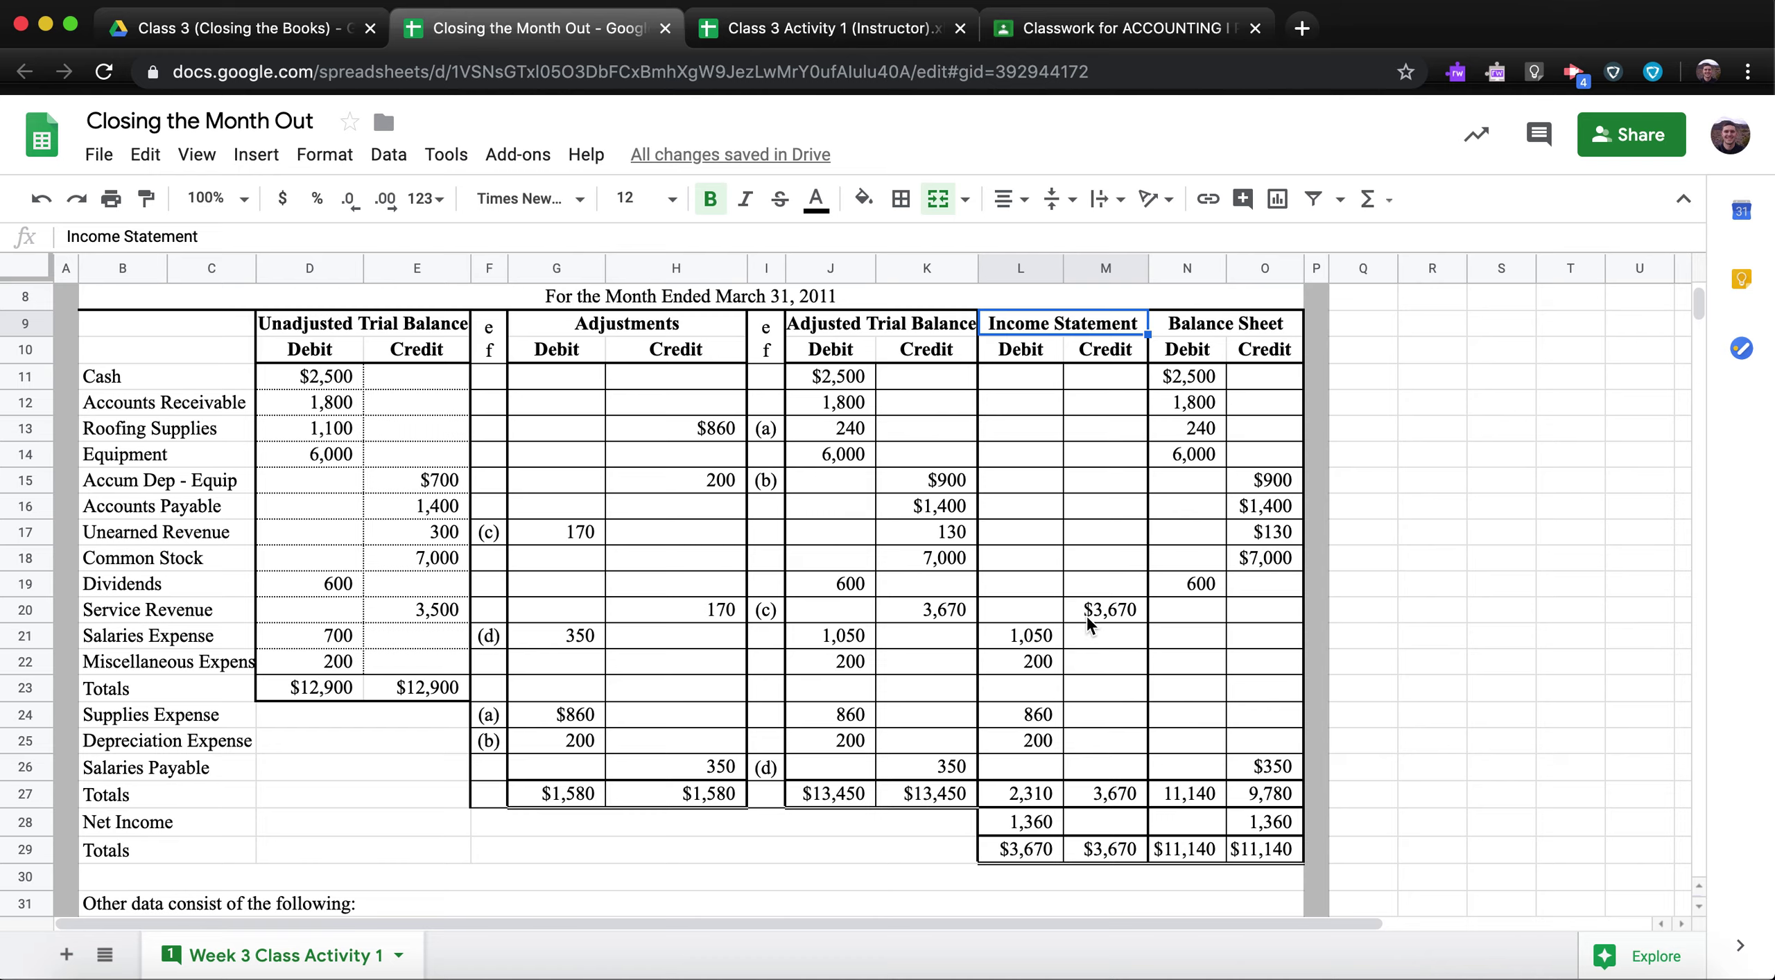
scroll(895, 831, "down", 3)
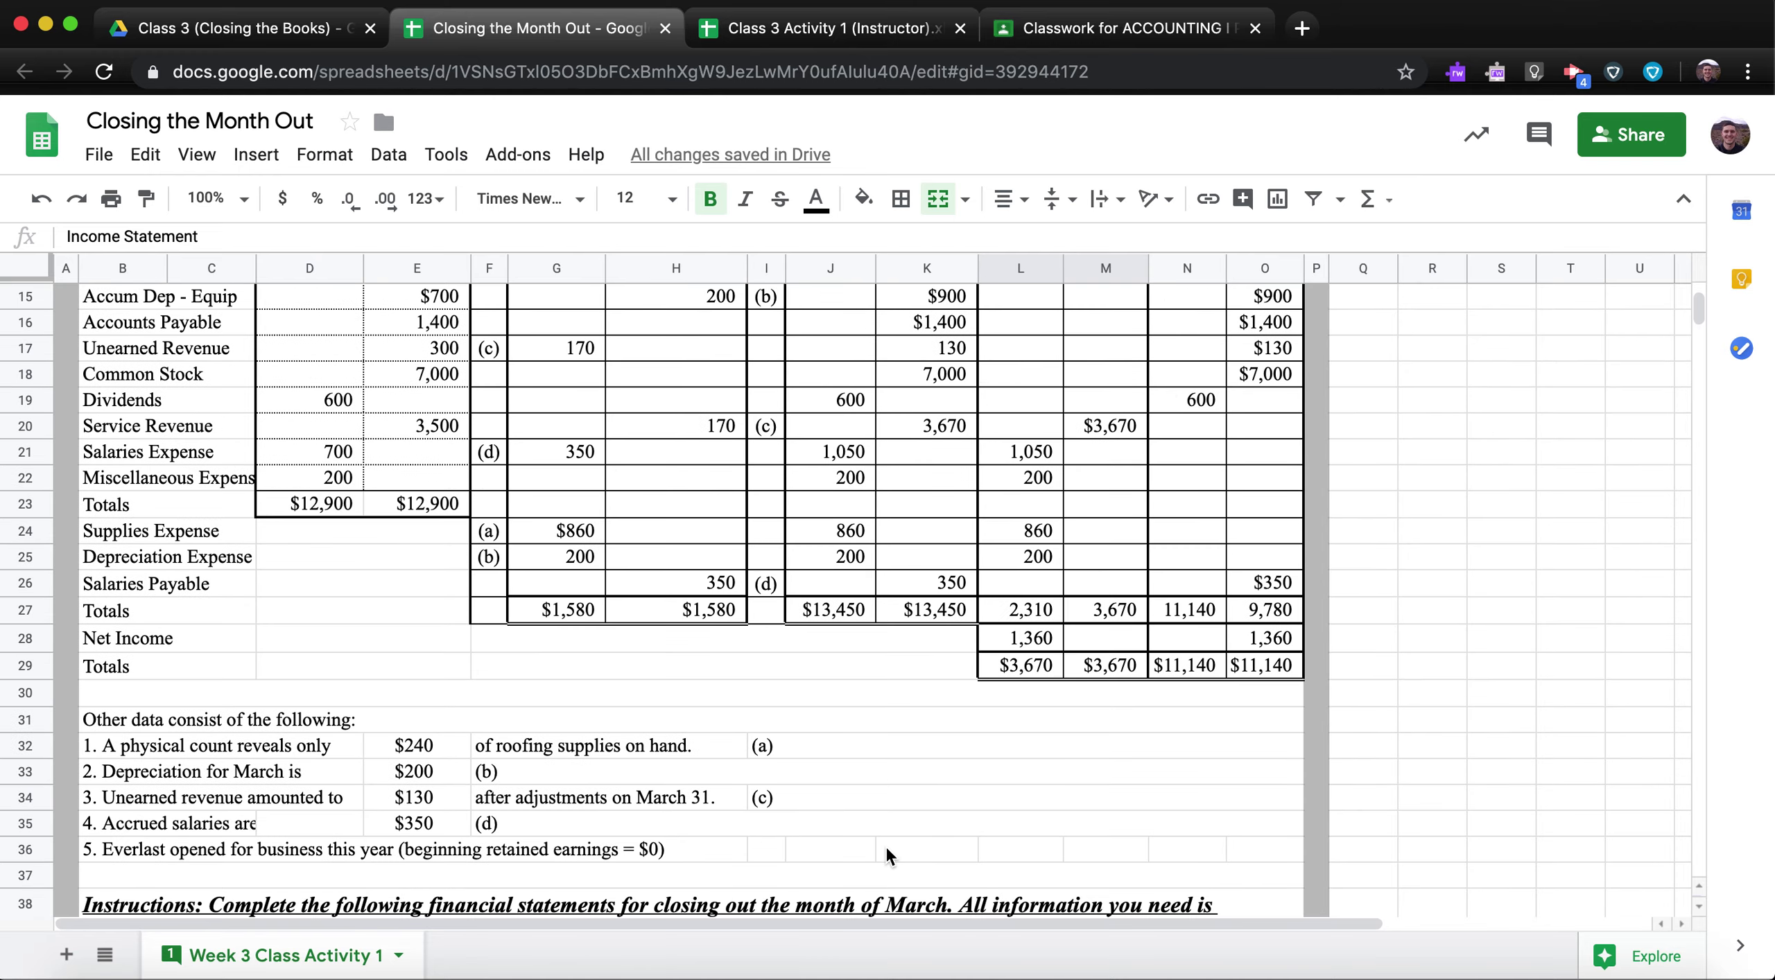
scroll(885, 845, "up", 1)
scroll(885, 845, "down", 3)
scroll(884, 845, "down", 4)
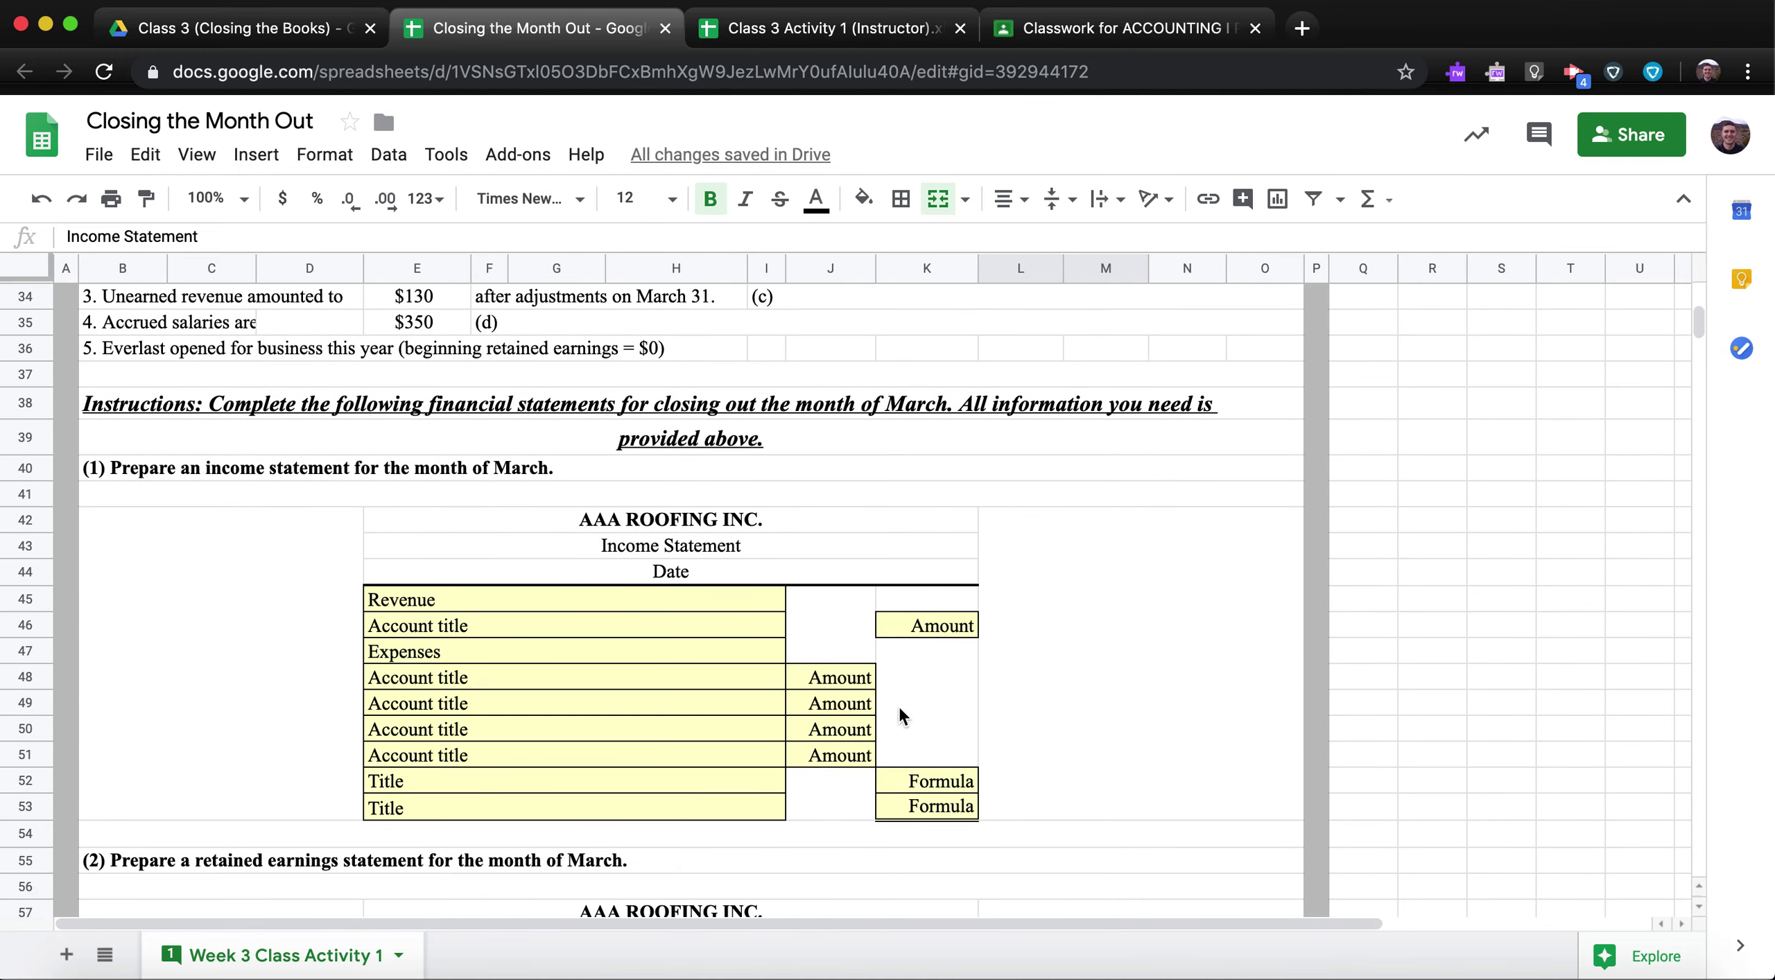
Enter 3670 as the service revenue amount in K46.
left_click(922, 624)
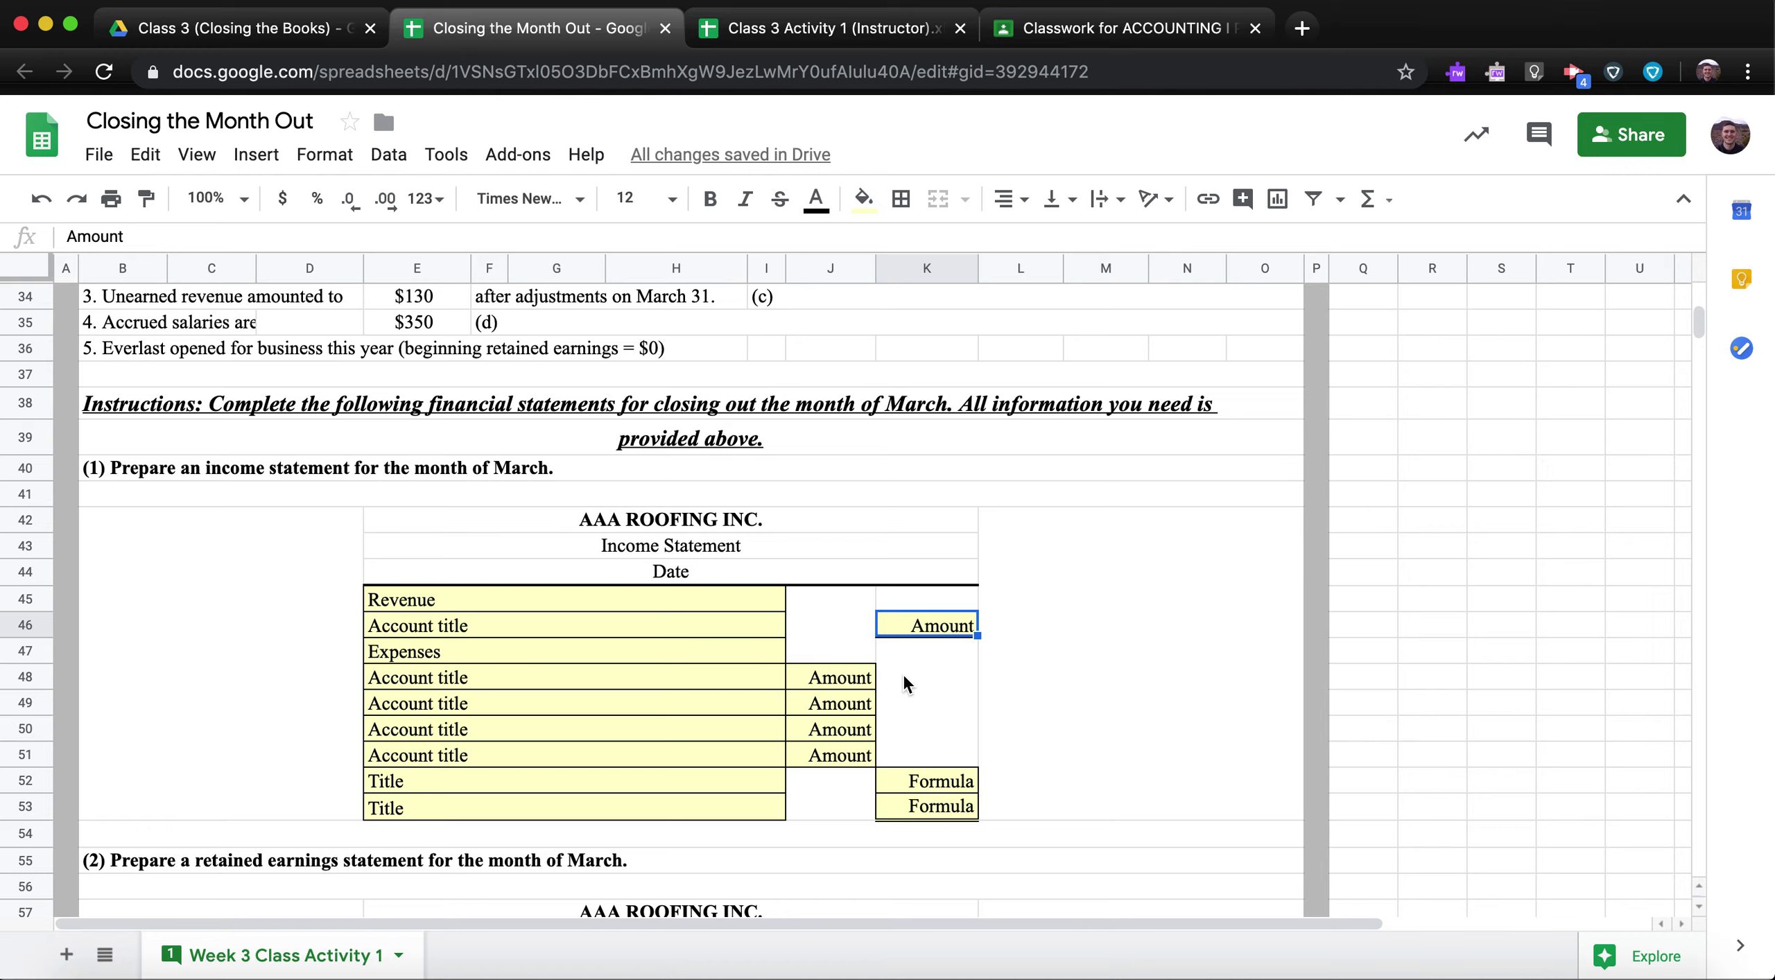
type("7")
scroll(885, 602, "up", 8)
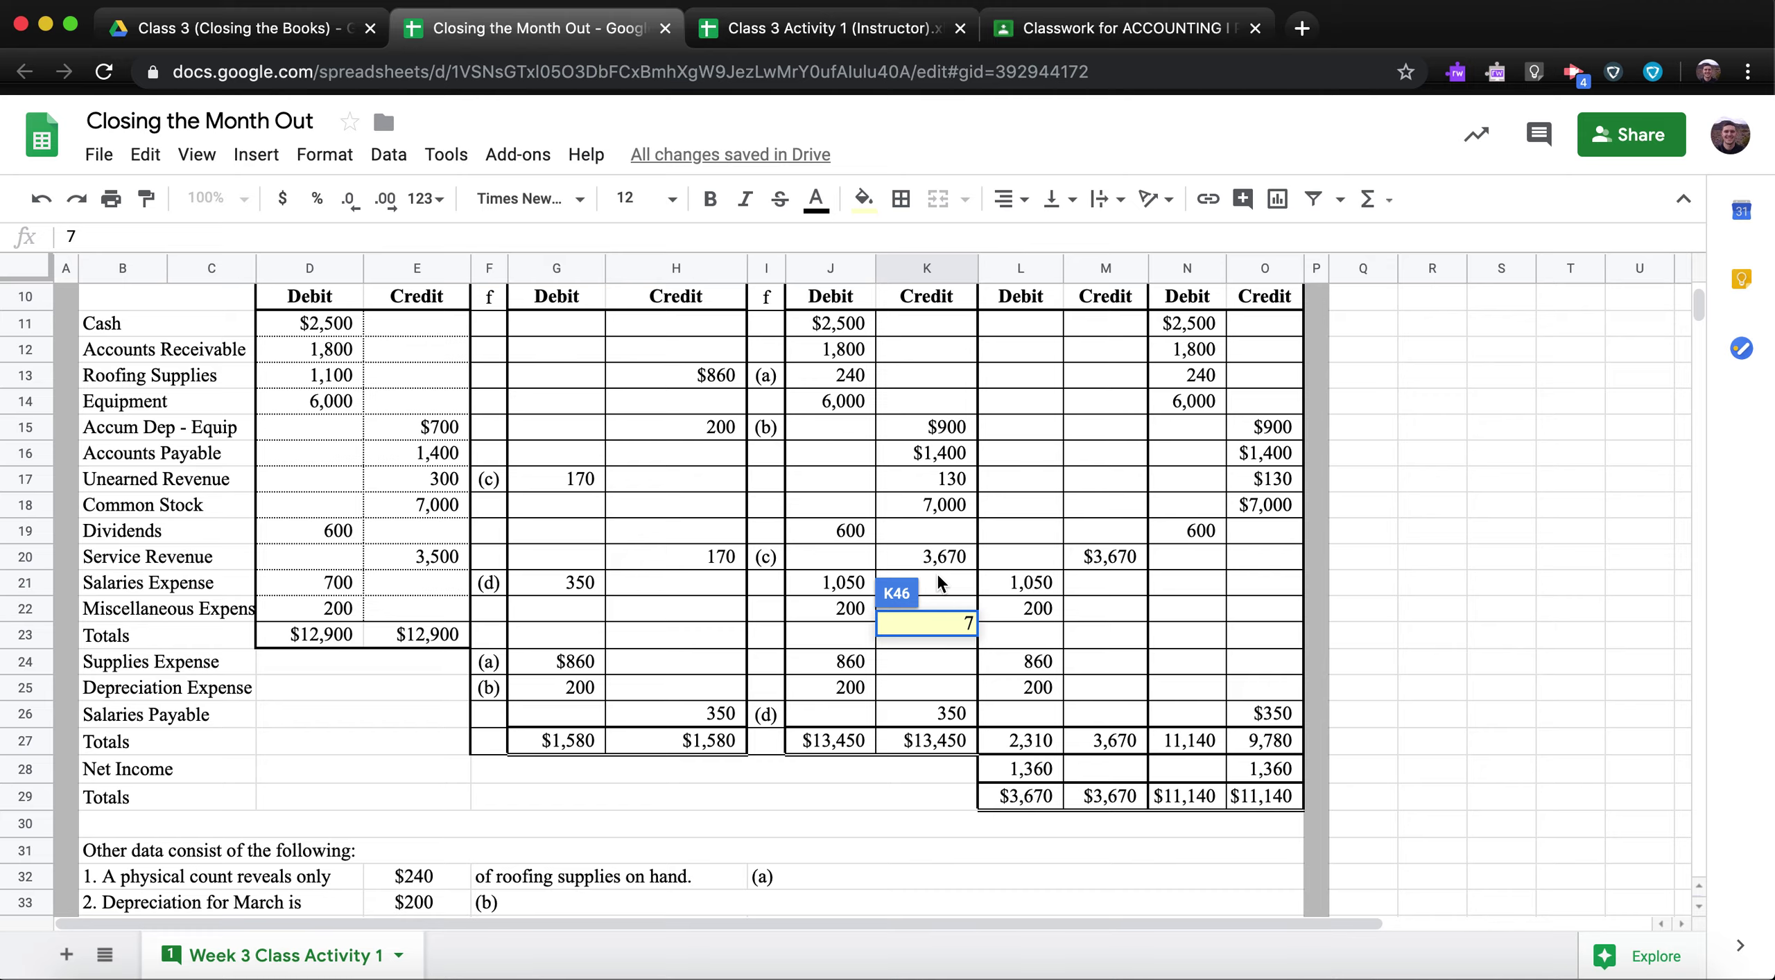
scroll(940, 581, "down", 9)
key("BackSpace")
type("3")
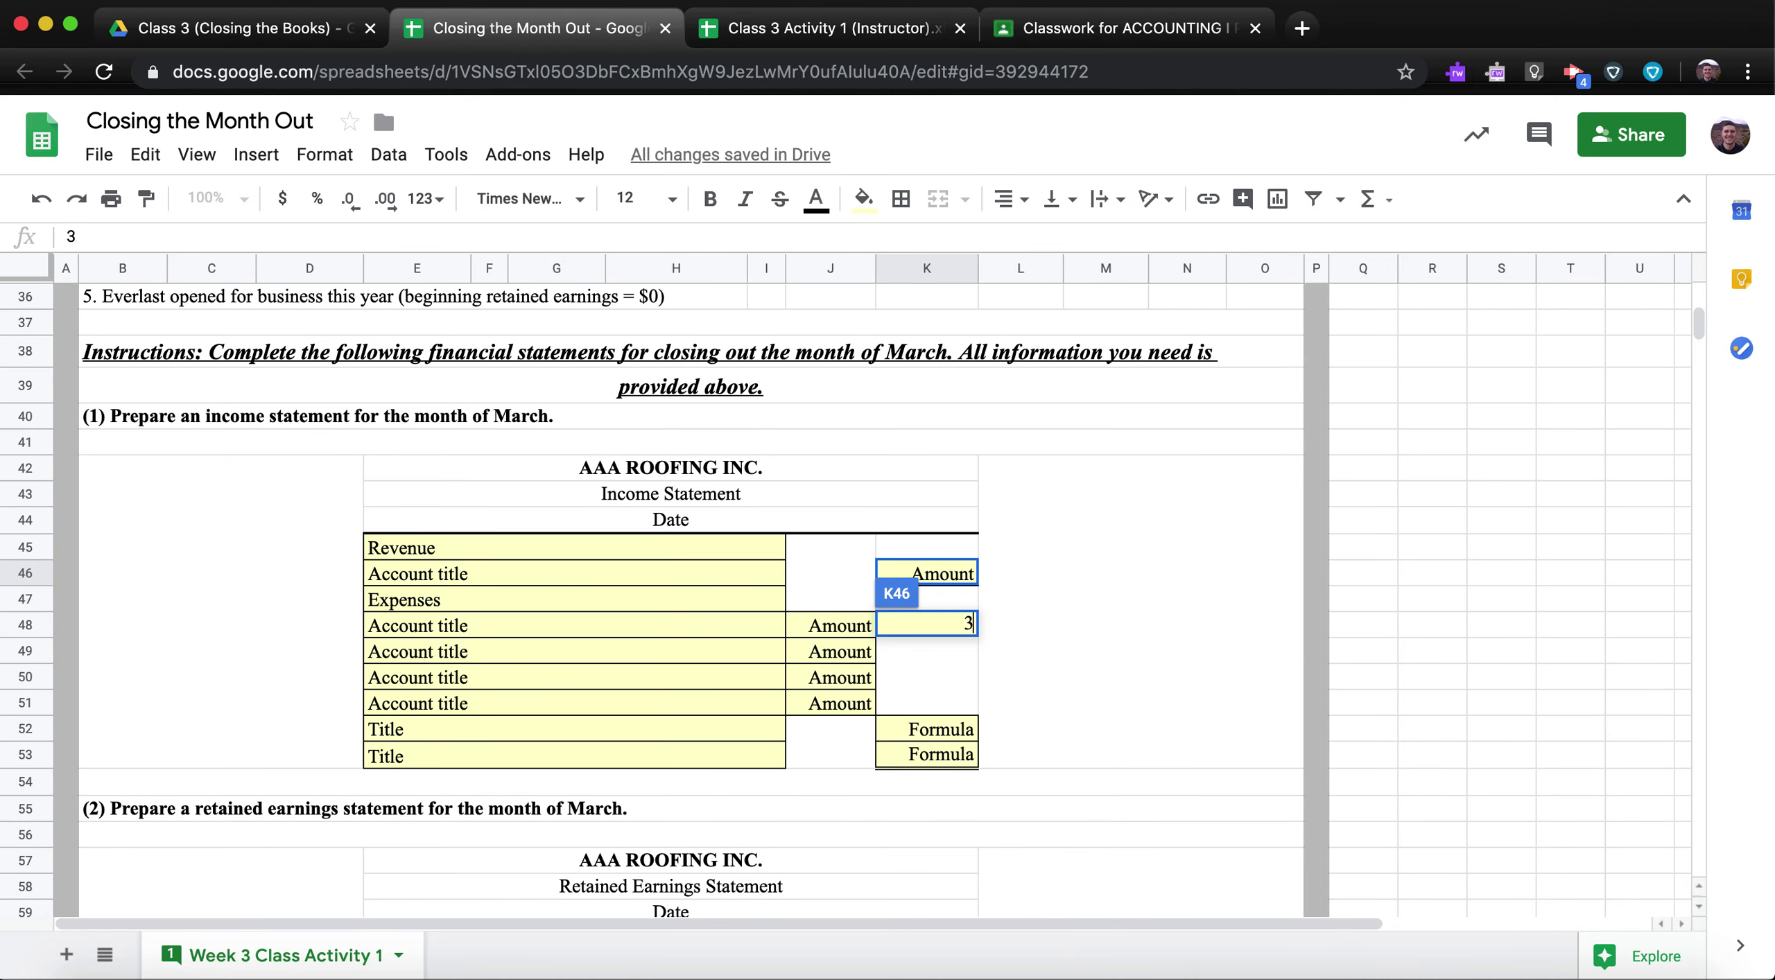
type("670")
key("Return")
left_click(849, 611)
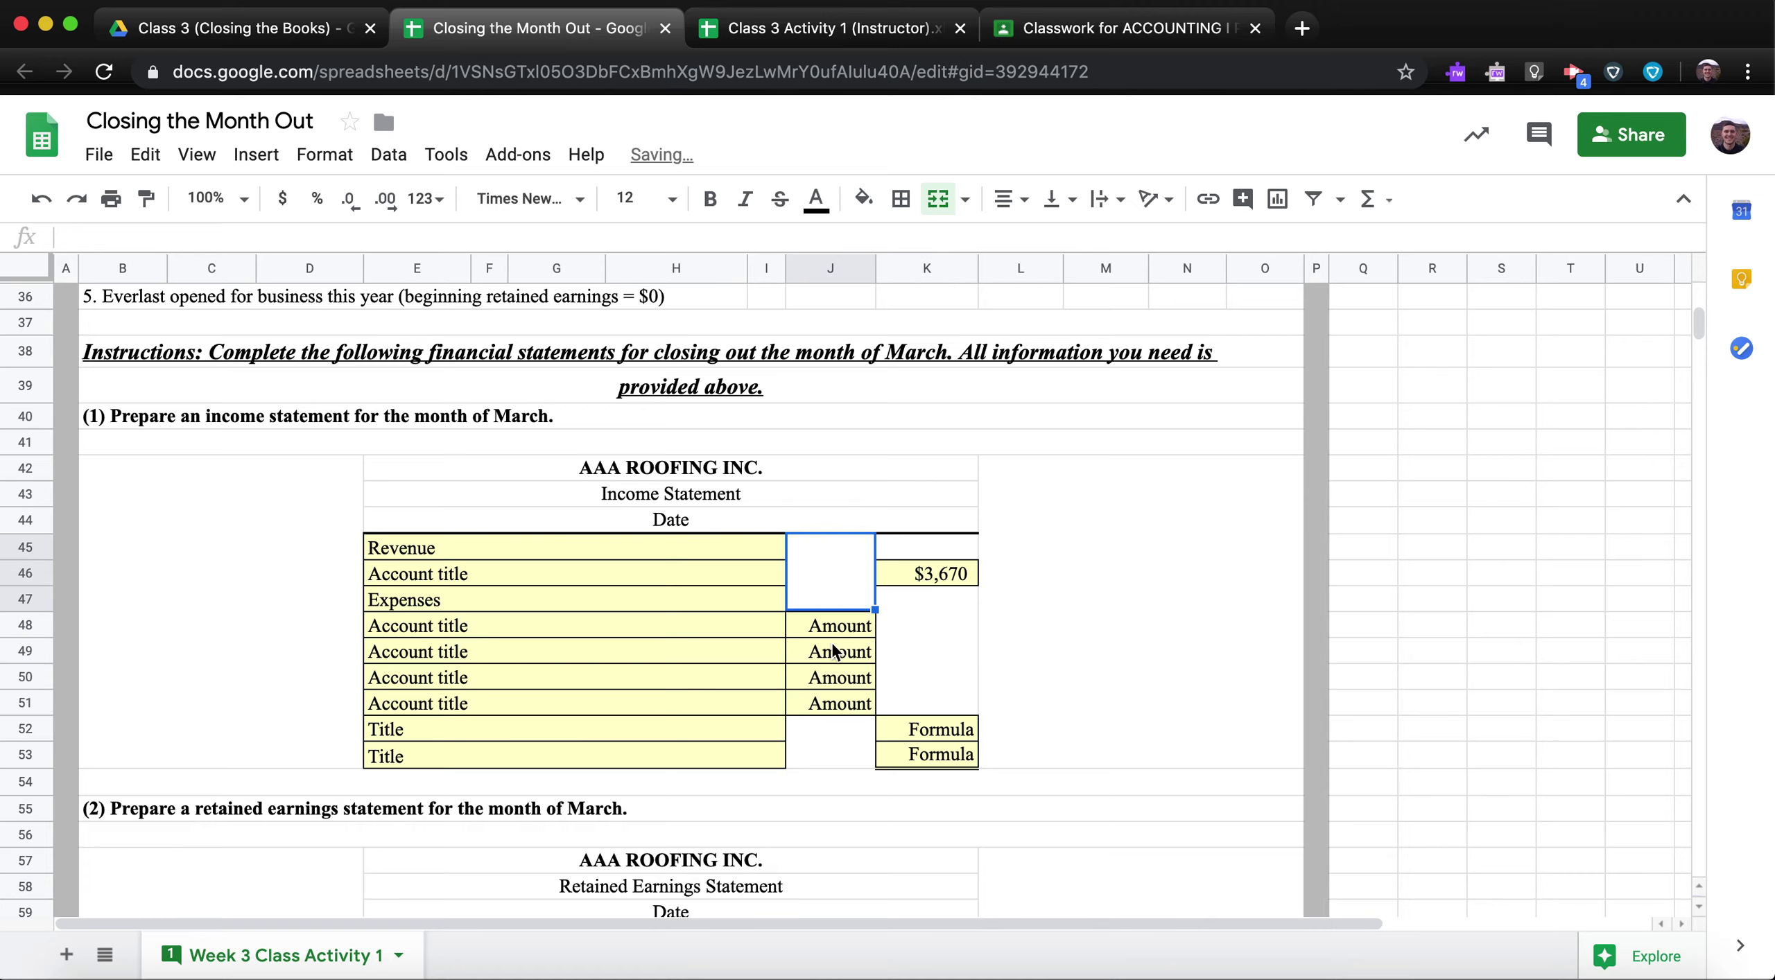
left_click(839, 648)
left_click(841, 631)
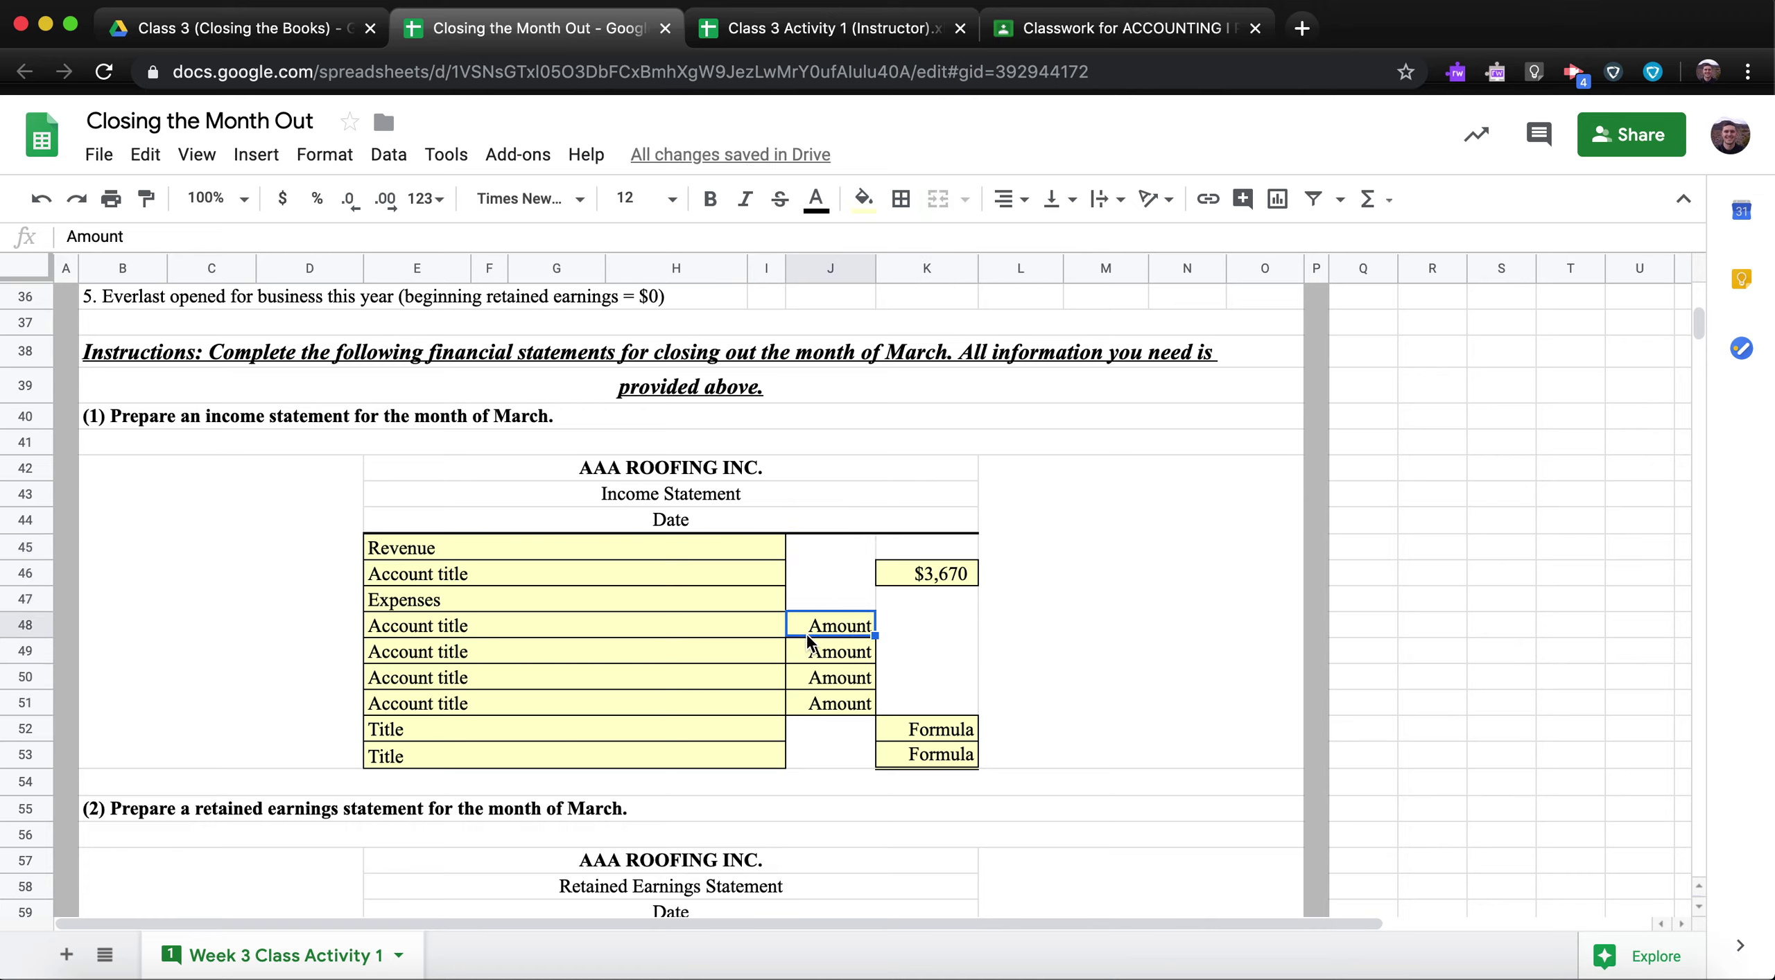
Label the revenue line in E46 as an indented Service Revenue.
left_click(591, 581)
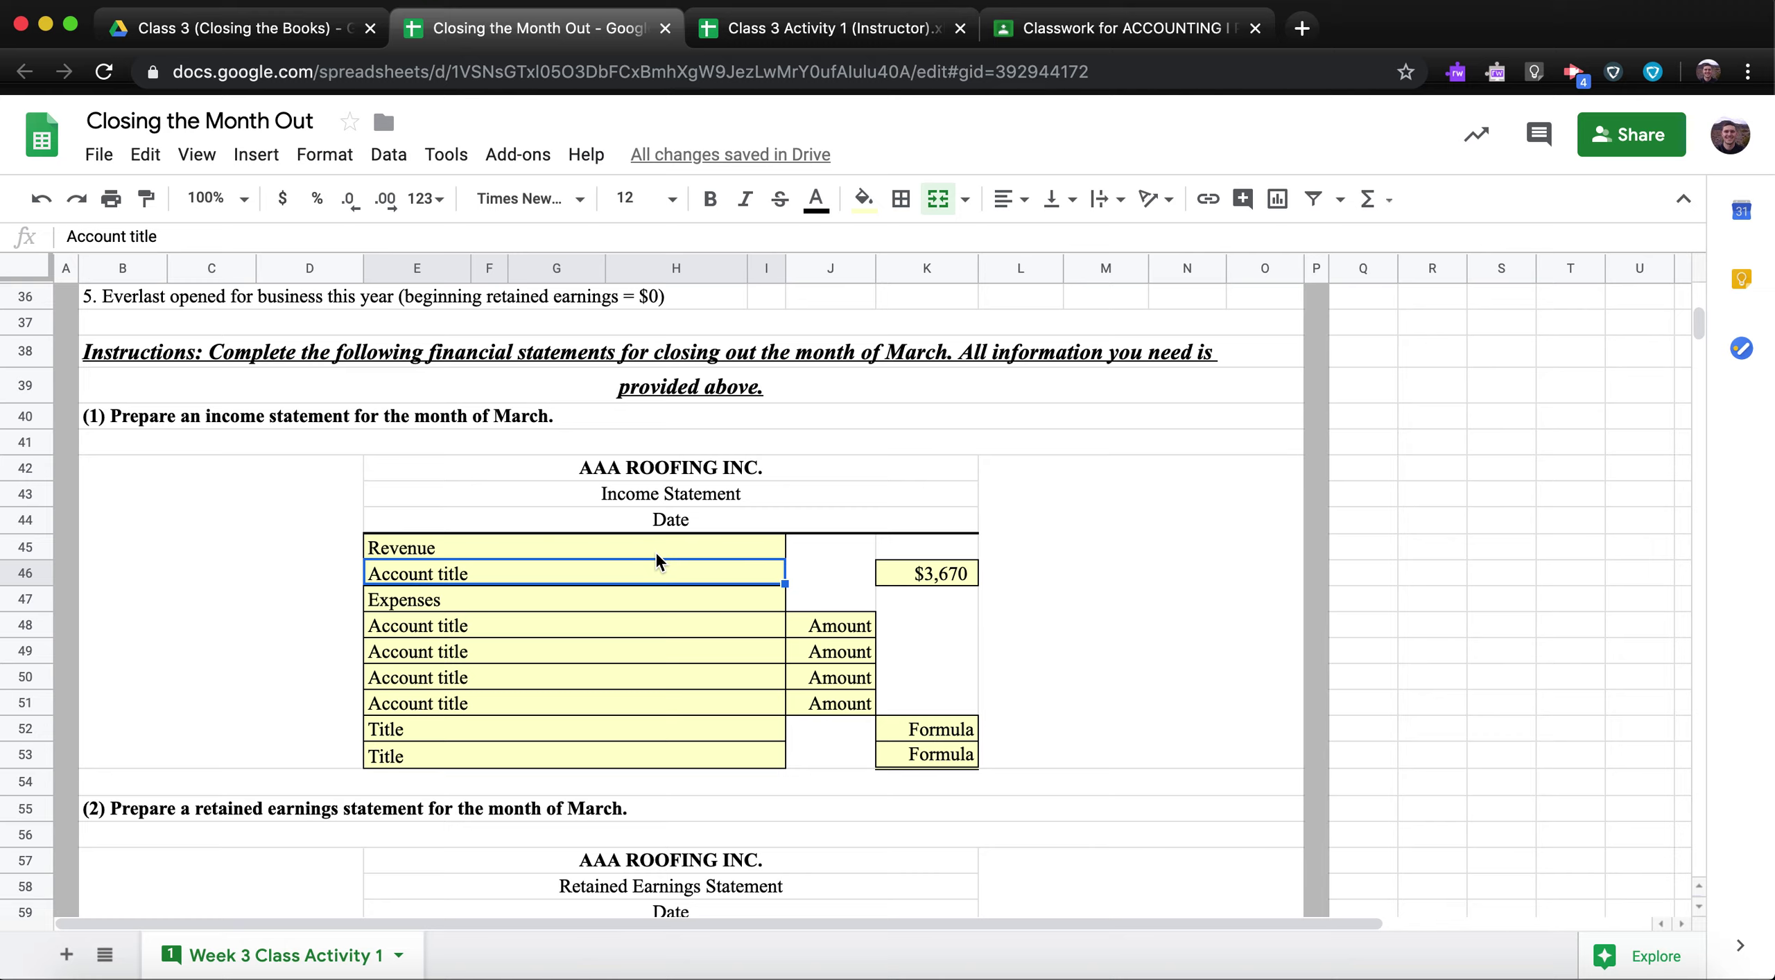
type("Service Rv")
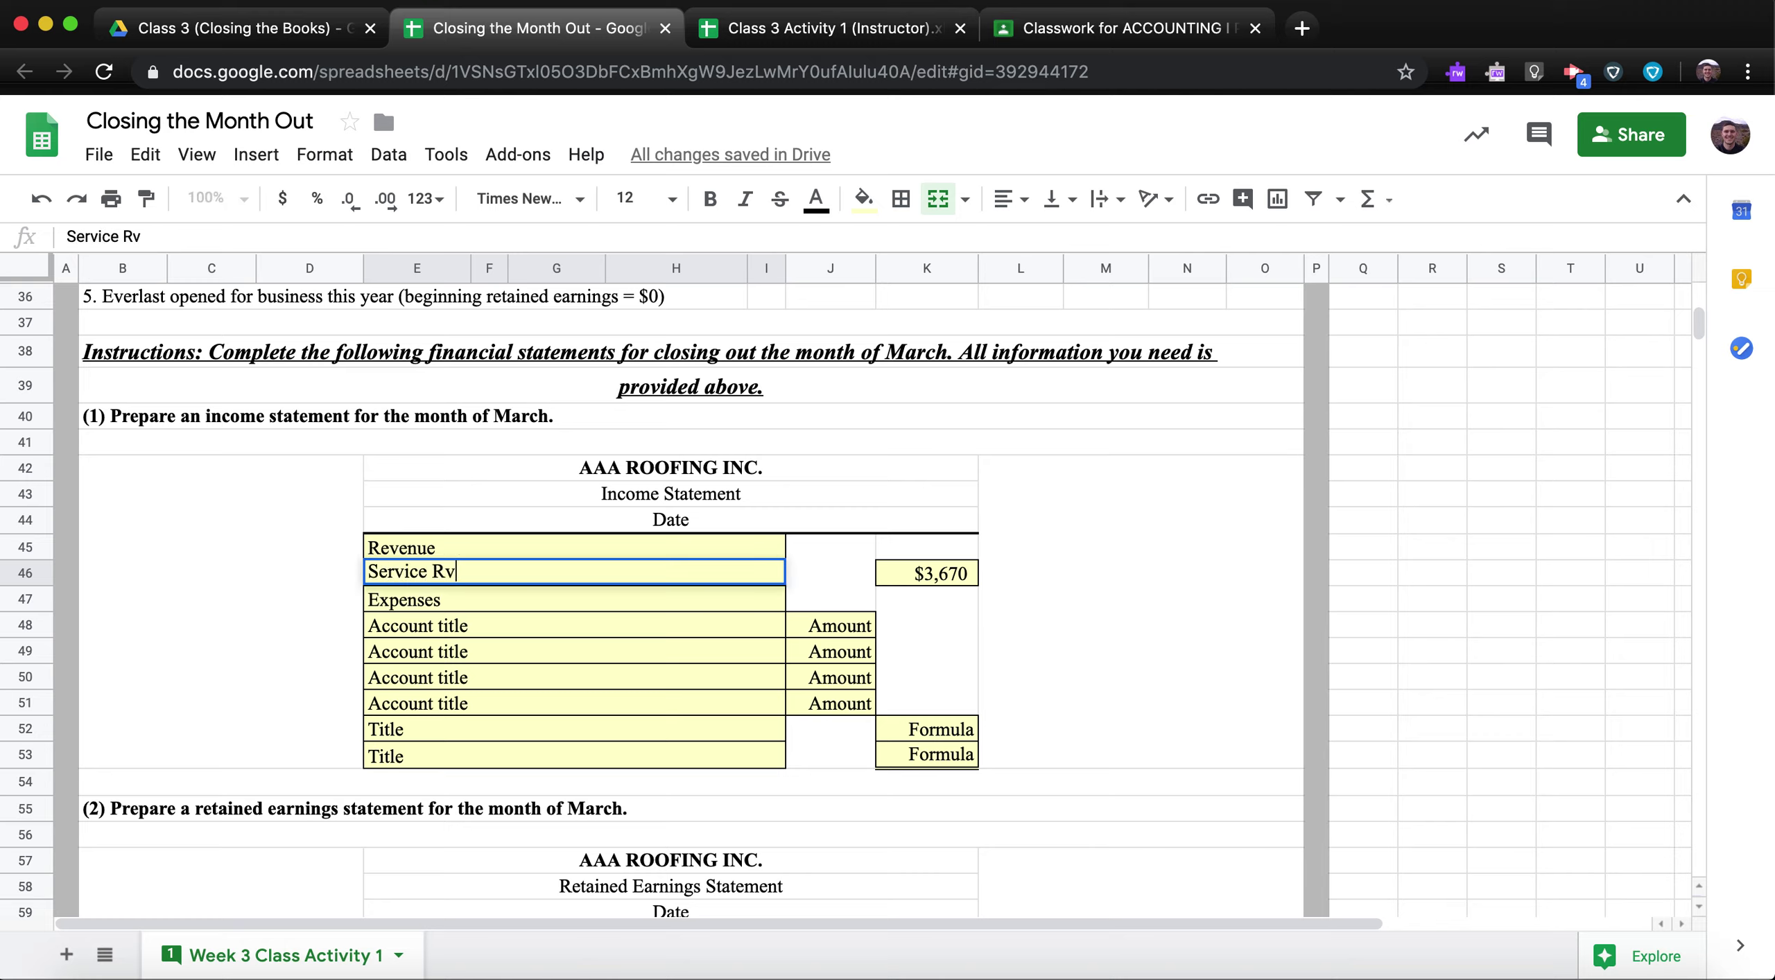
key("BackSpace")
type("evene")
key("BackSpace")
type("ue")
left_click(72, 236)
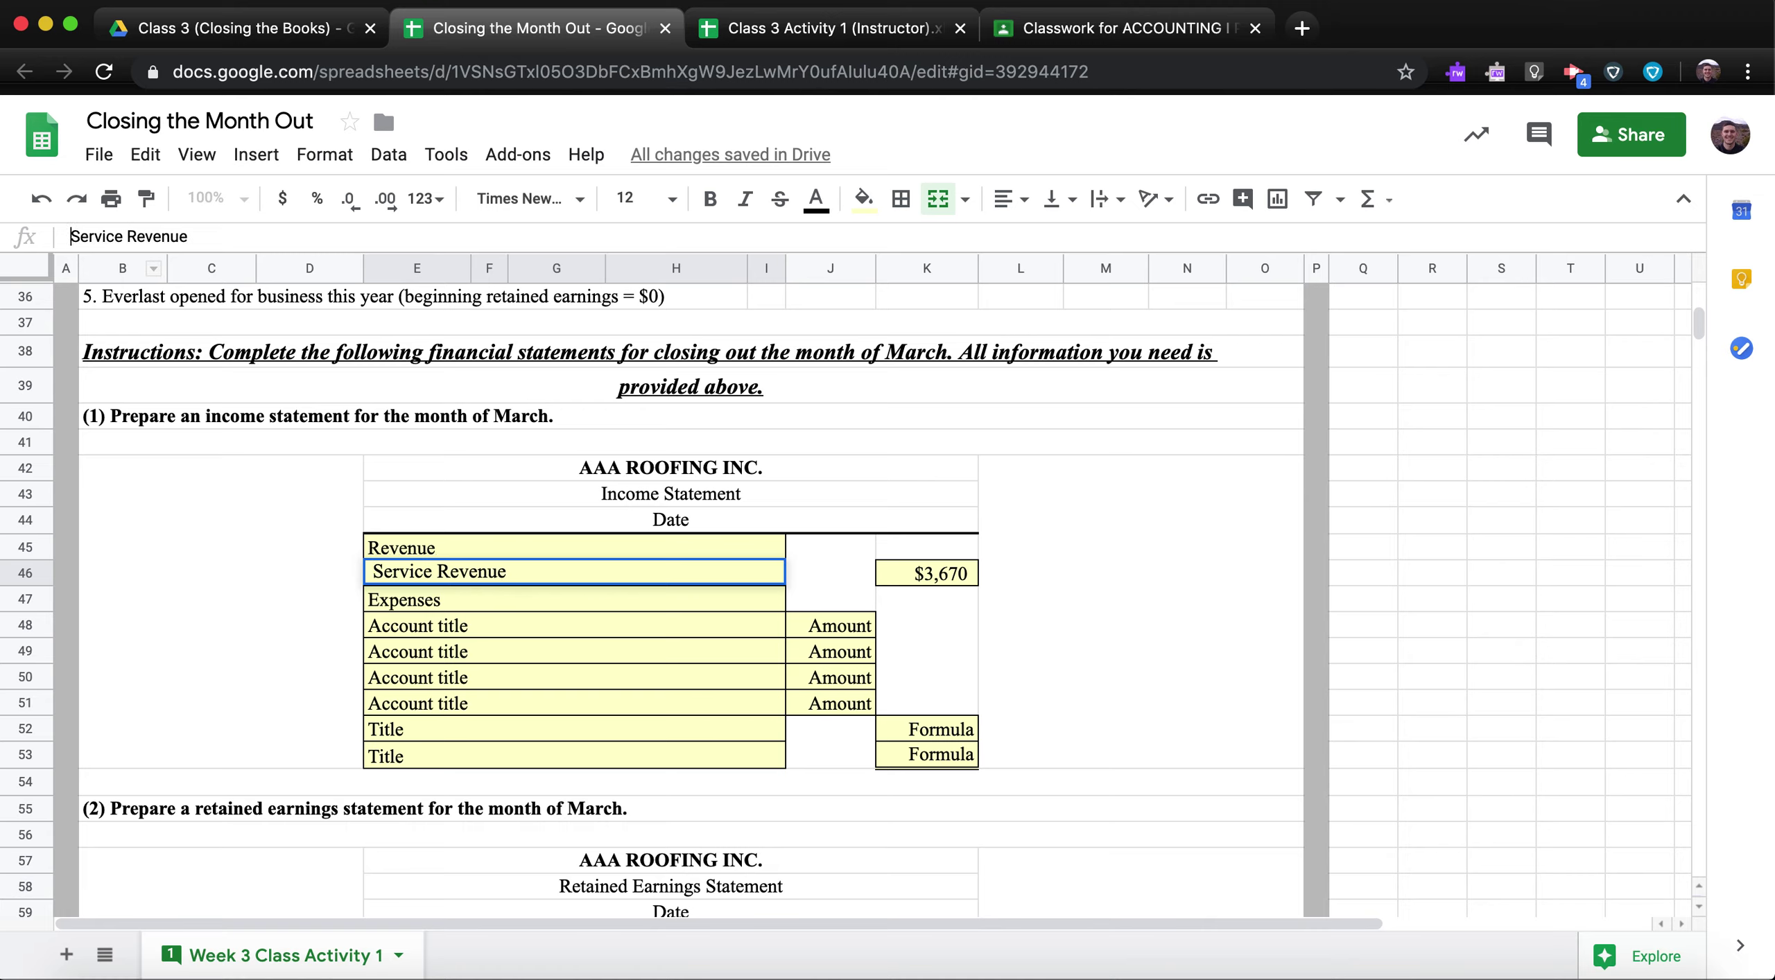
left_click(558, 655)
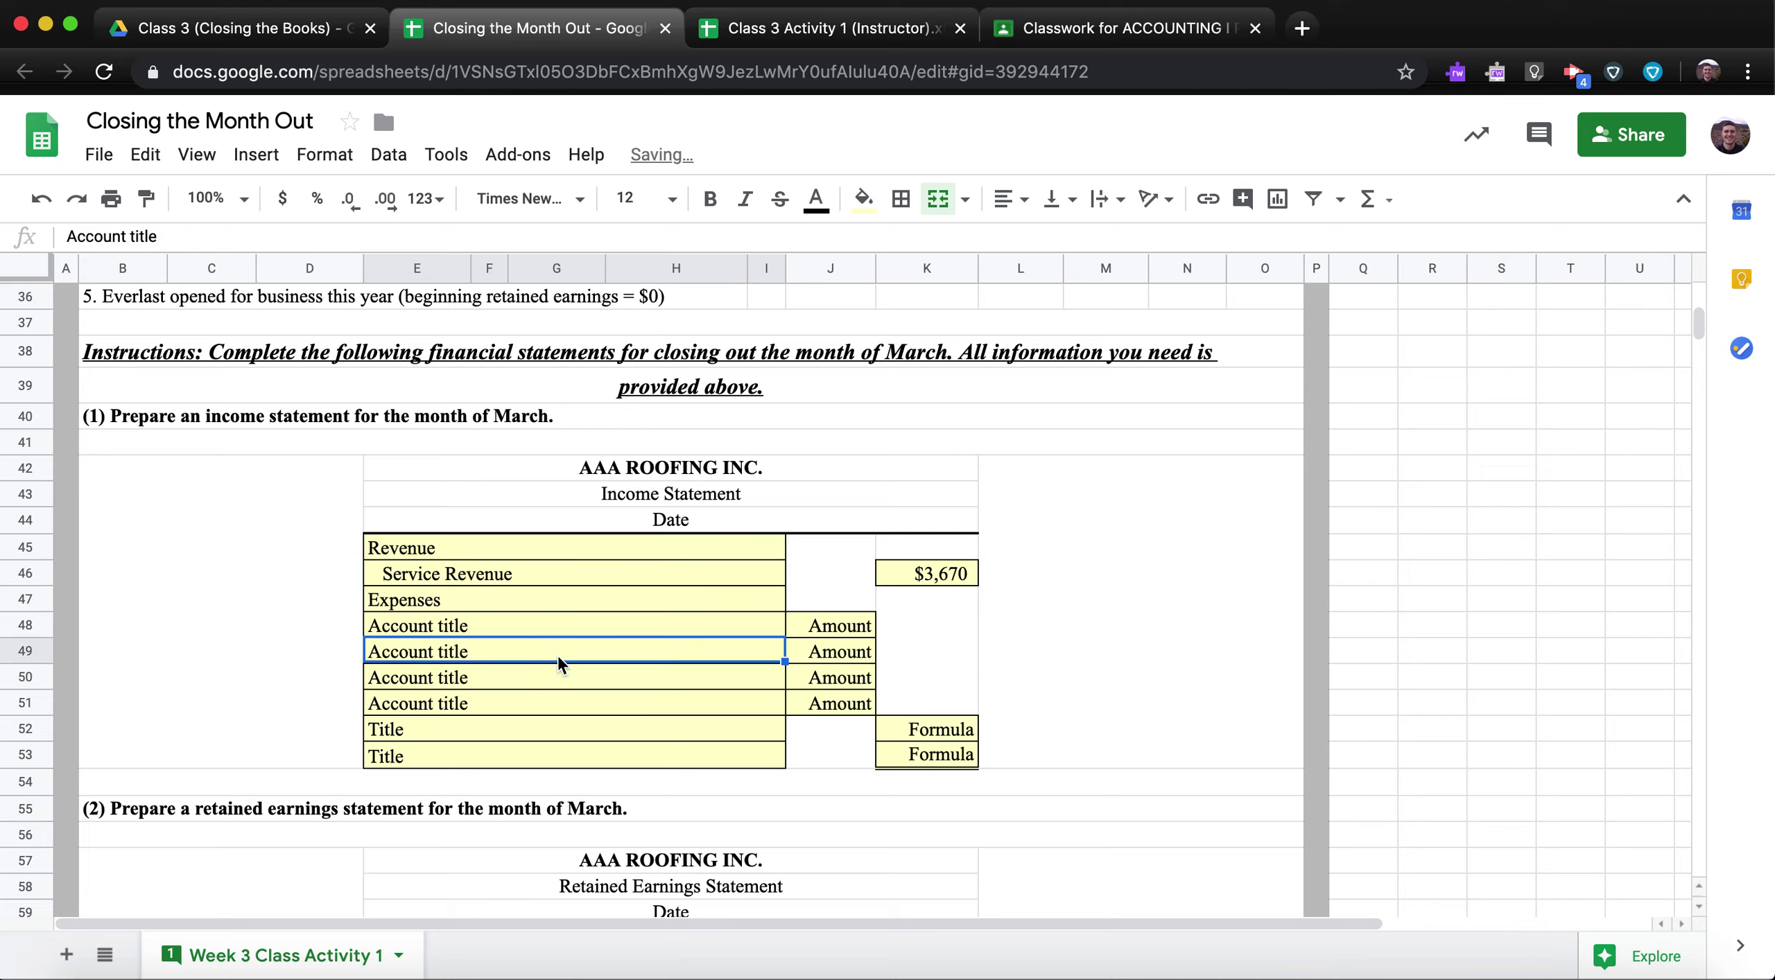
left_click(452, 577)
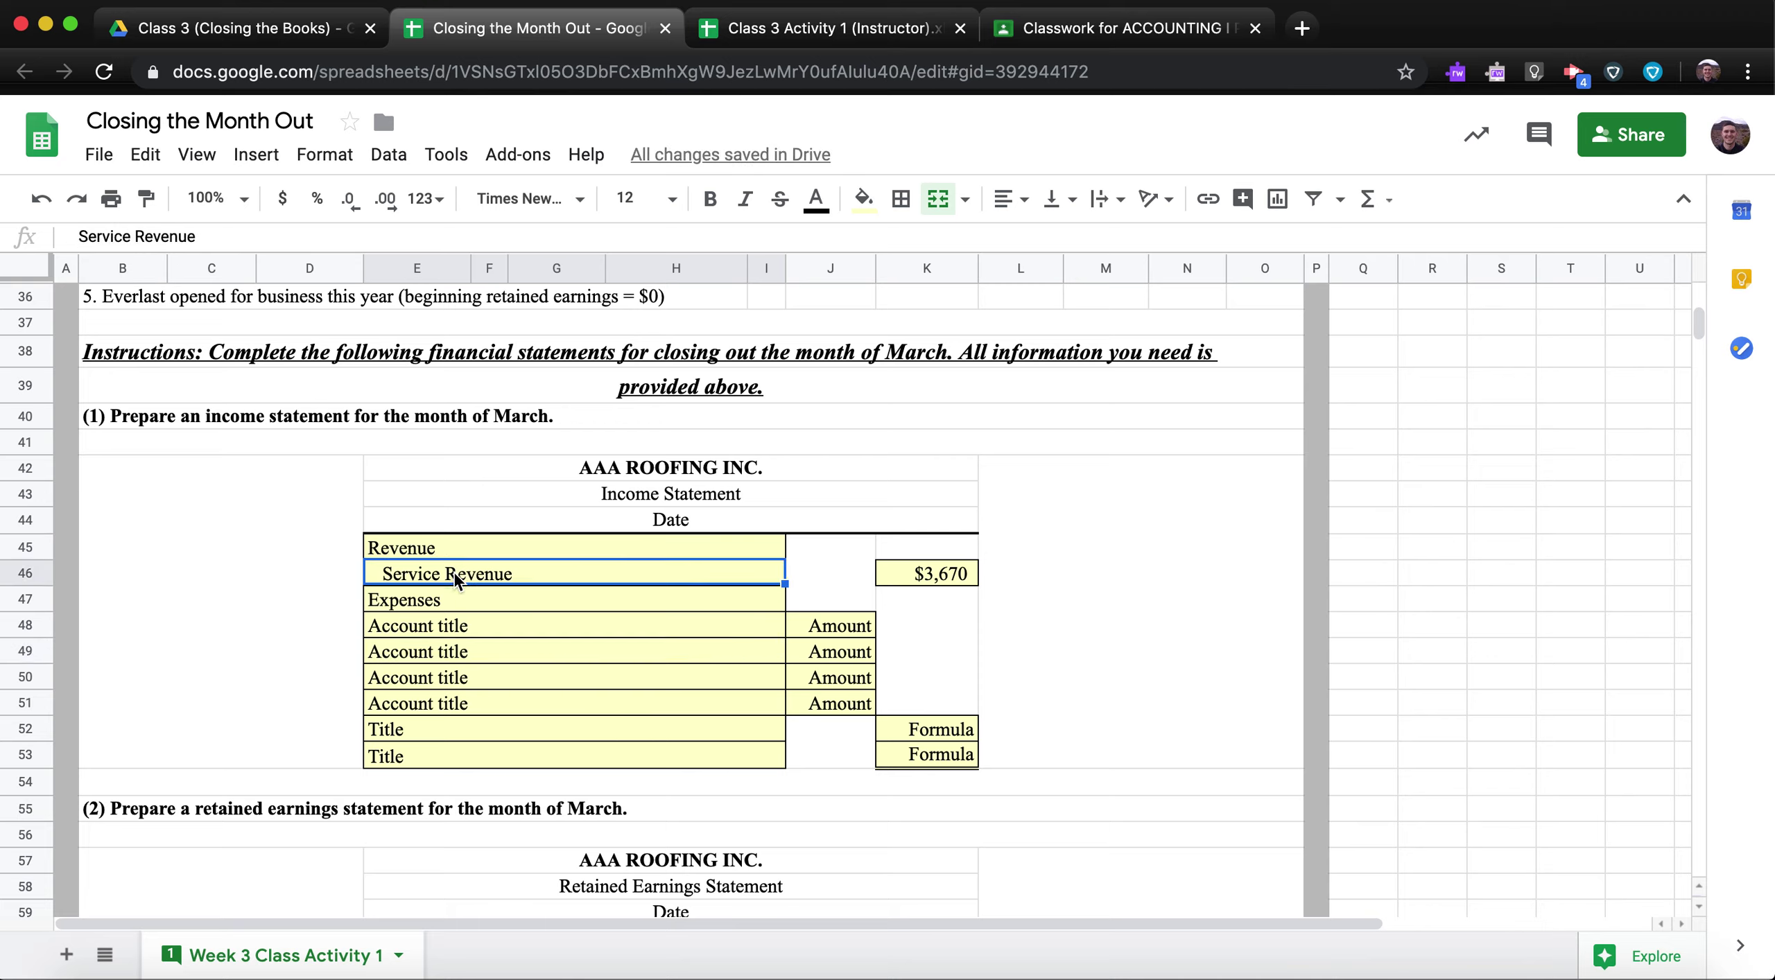
left_click(447, 619)
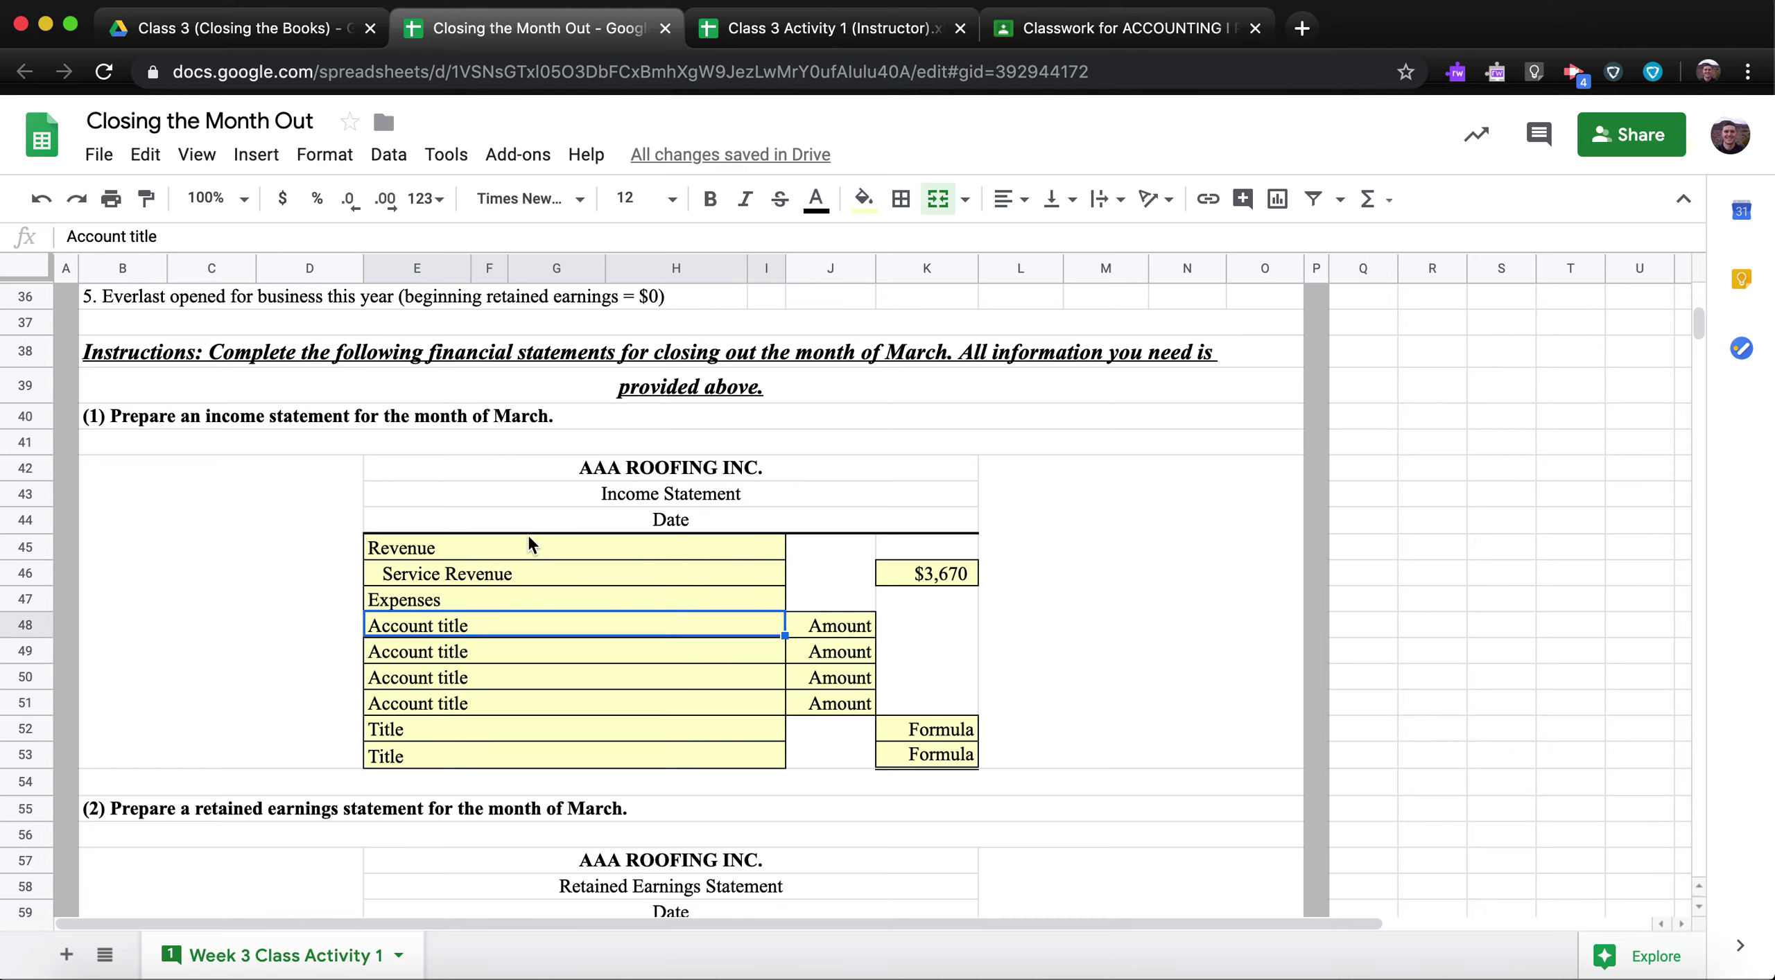
Check the sample income statement on the class slide, then return to the spreadsheet.
scroll(824, 474, "up", 1)
scroll(822, 469, "down", 3)
scroll(822, 469, "up", 1)
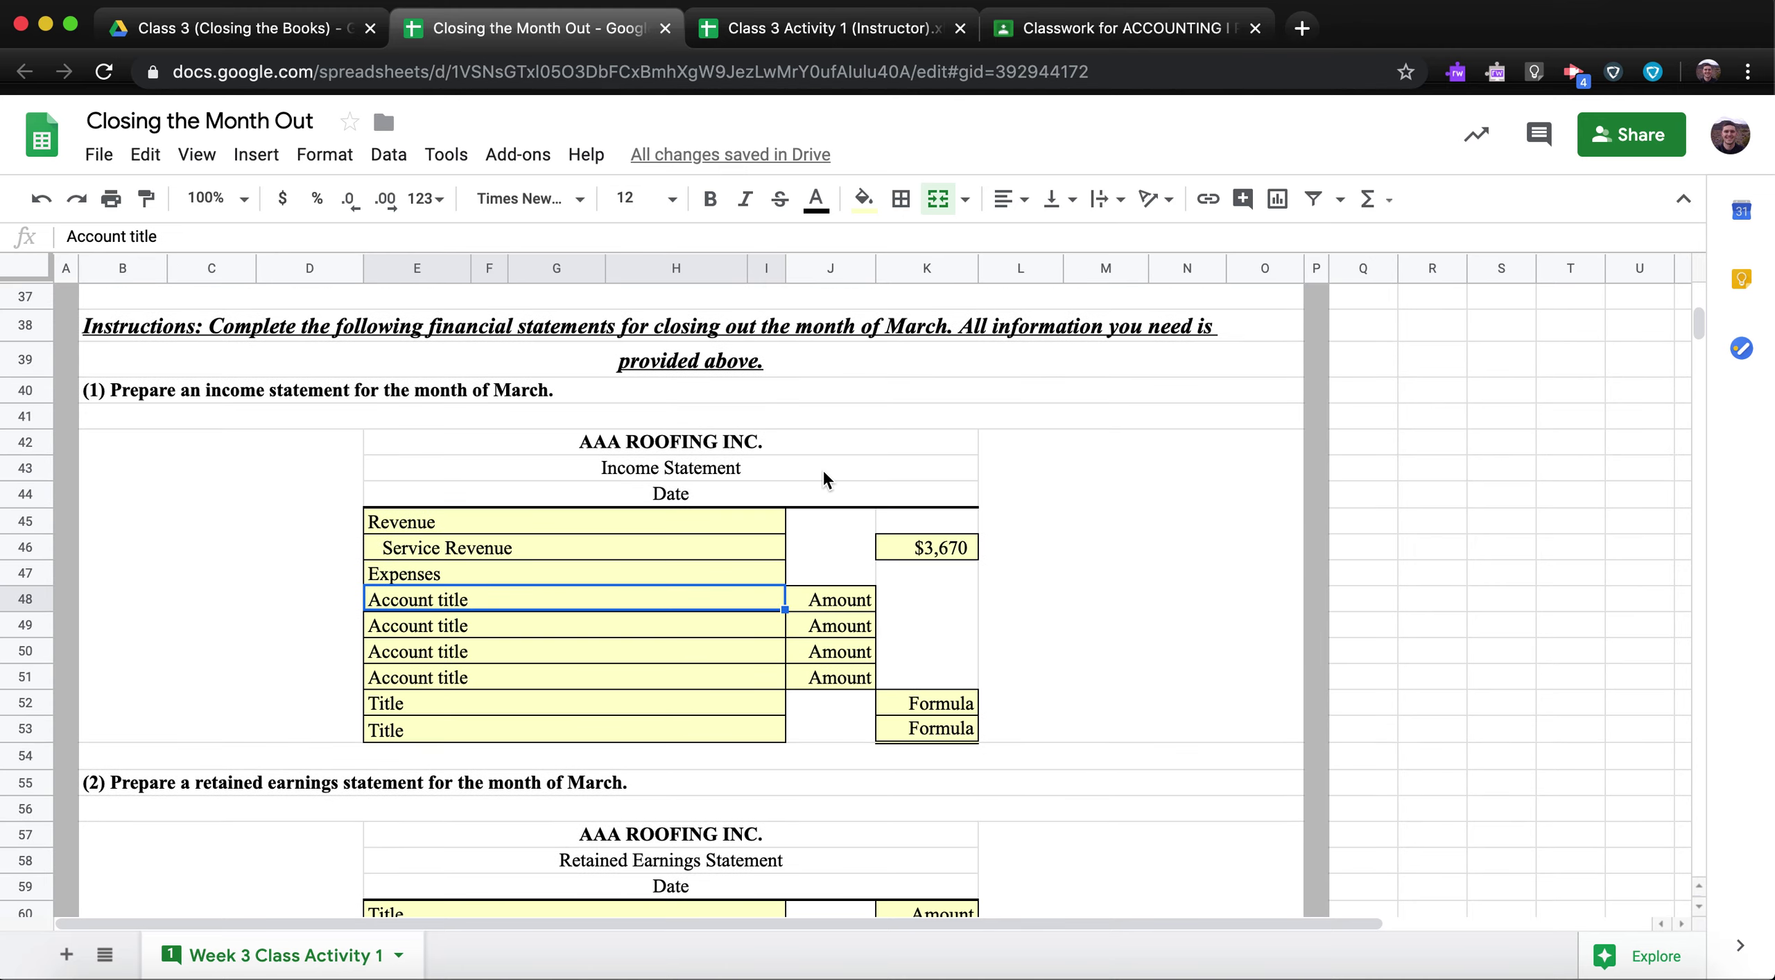
scroll(822, 469, "up", 1)
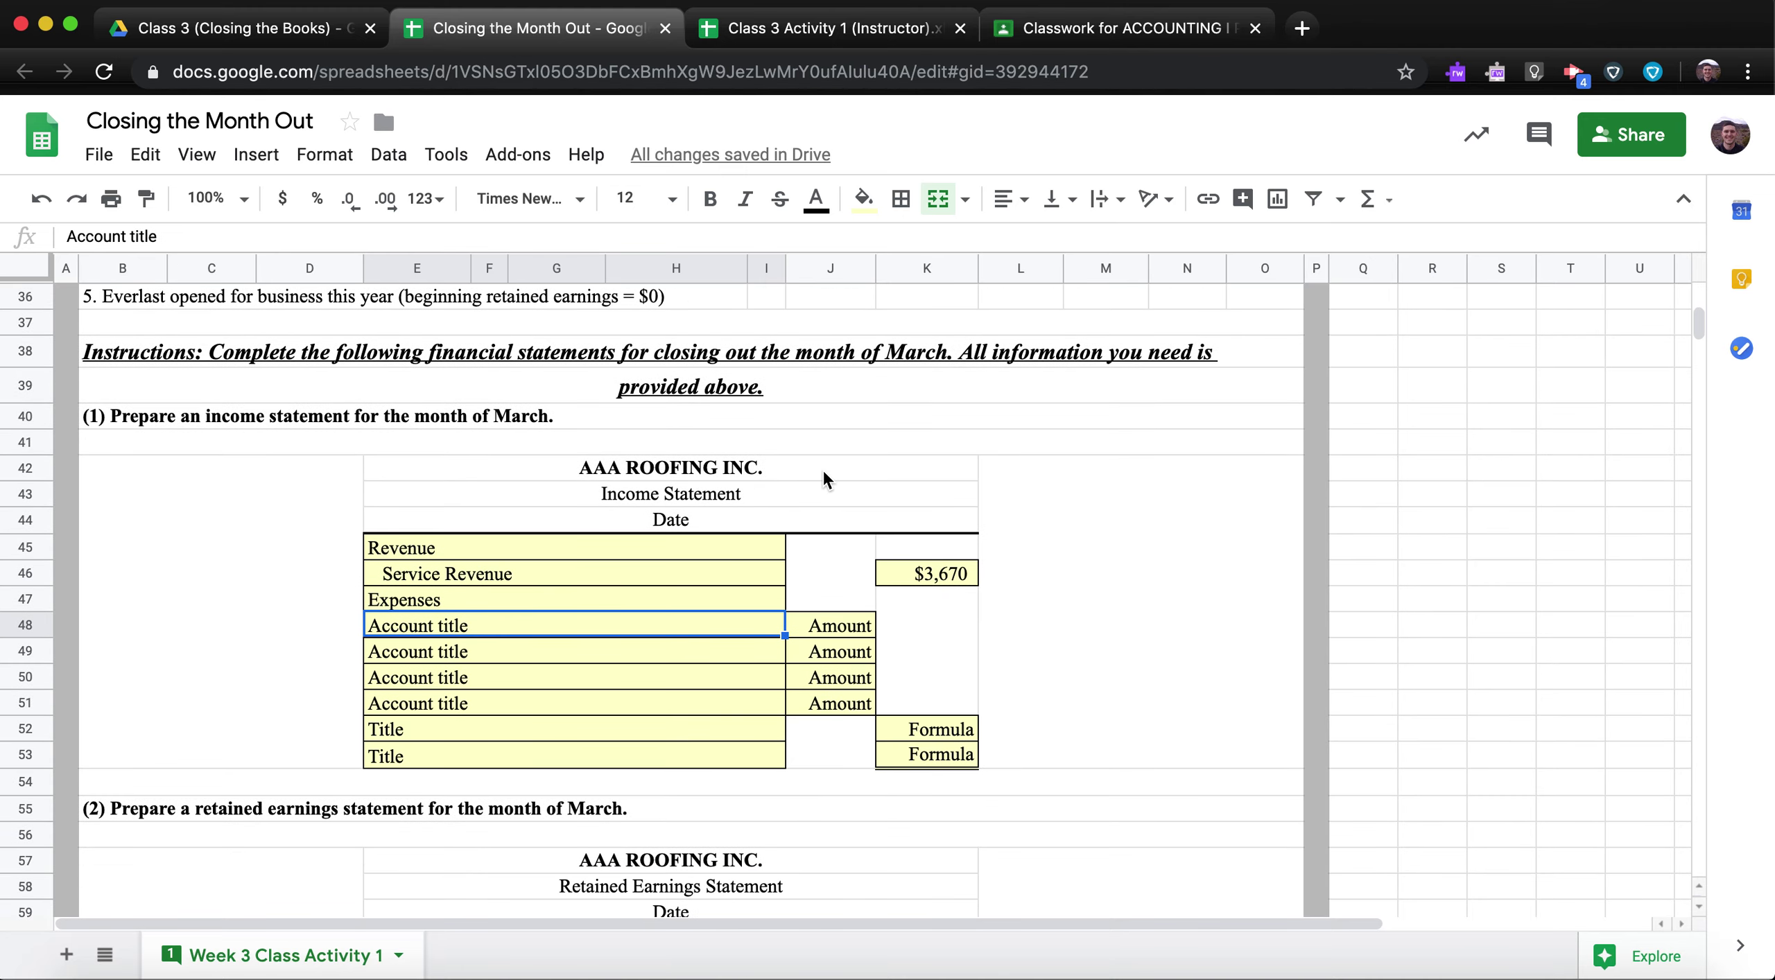
scroll(902, 326, "up", 3)
scroll(901, 326, "up", 2)
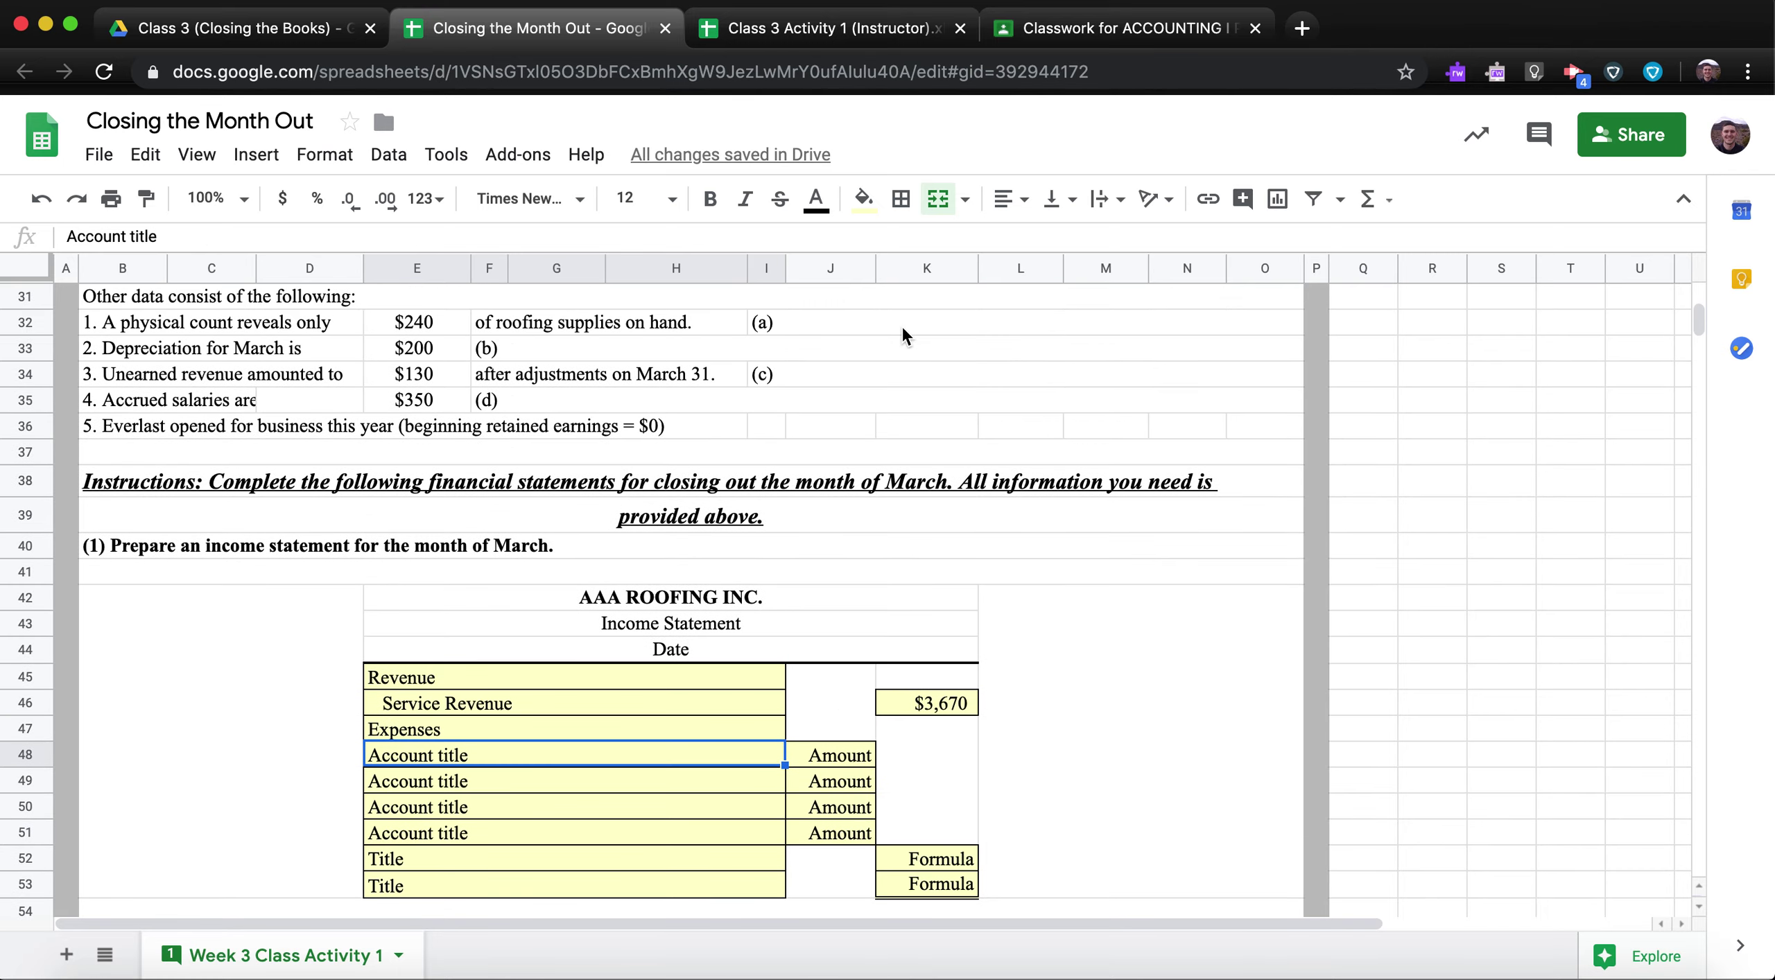
scroll(901, 326, "down", 7)
left_click(1091, 19)
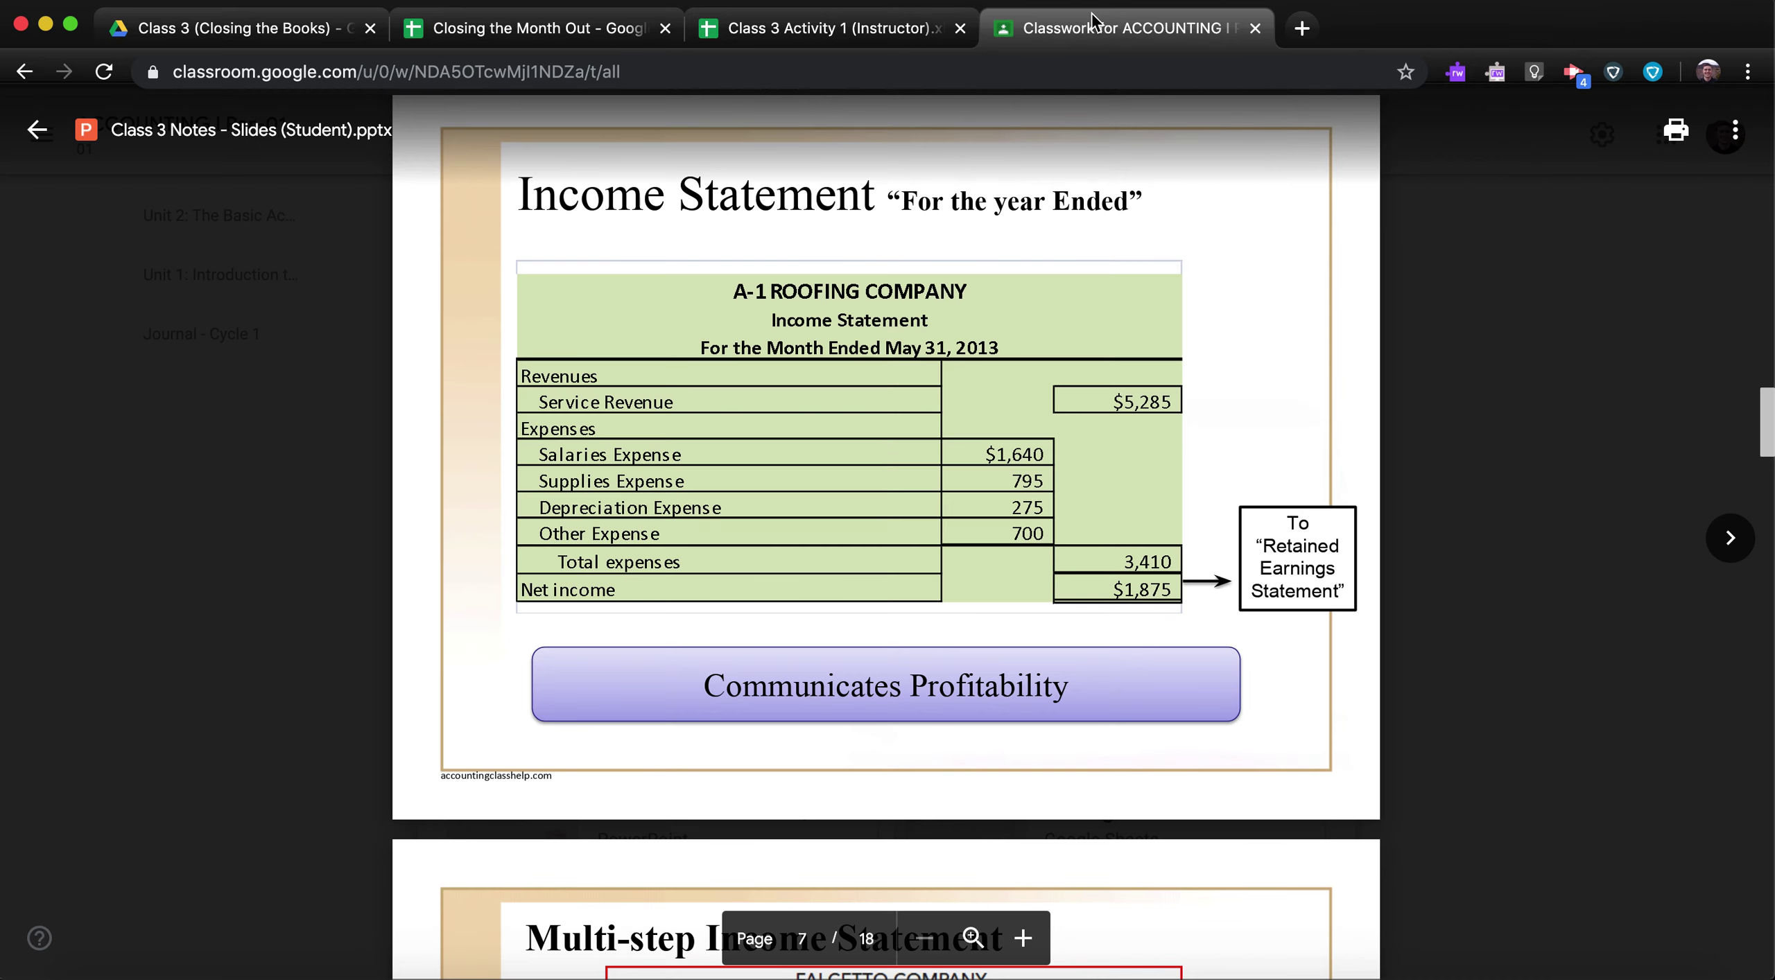
left_click(577, 33)
Label E52 as an indented Total expenses.
left_click(449, 673)
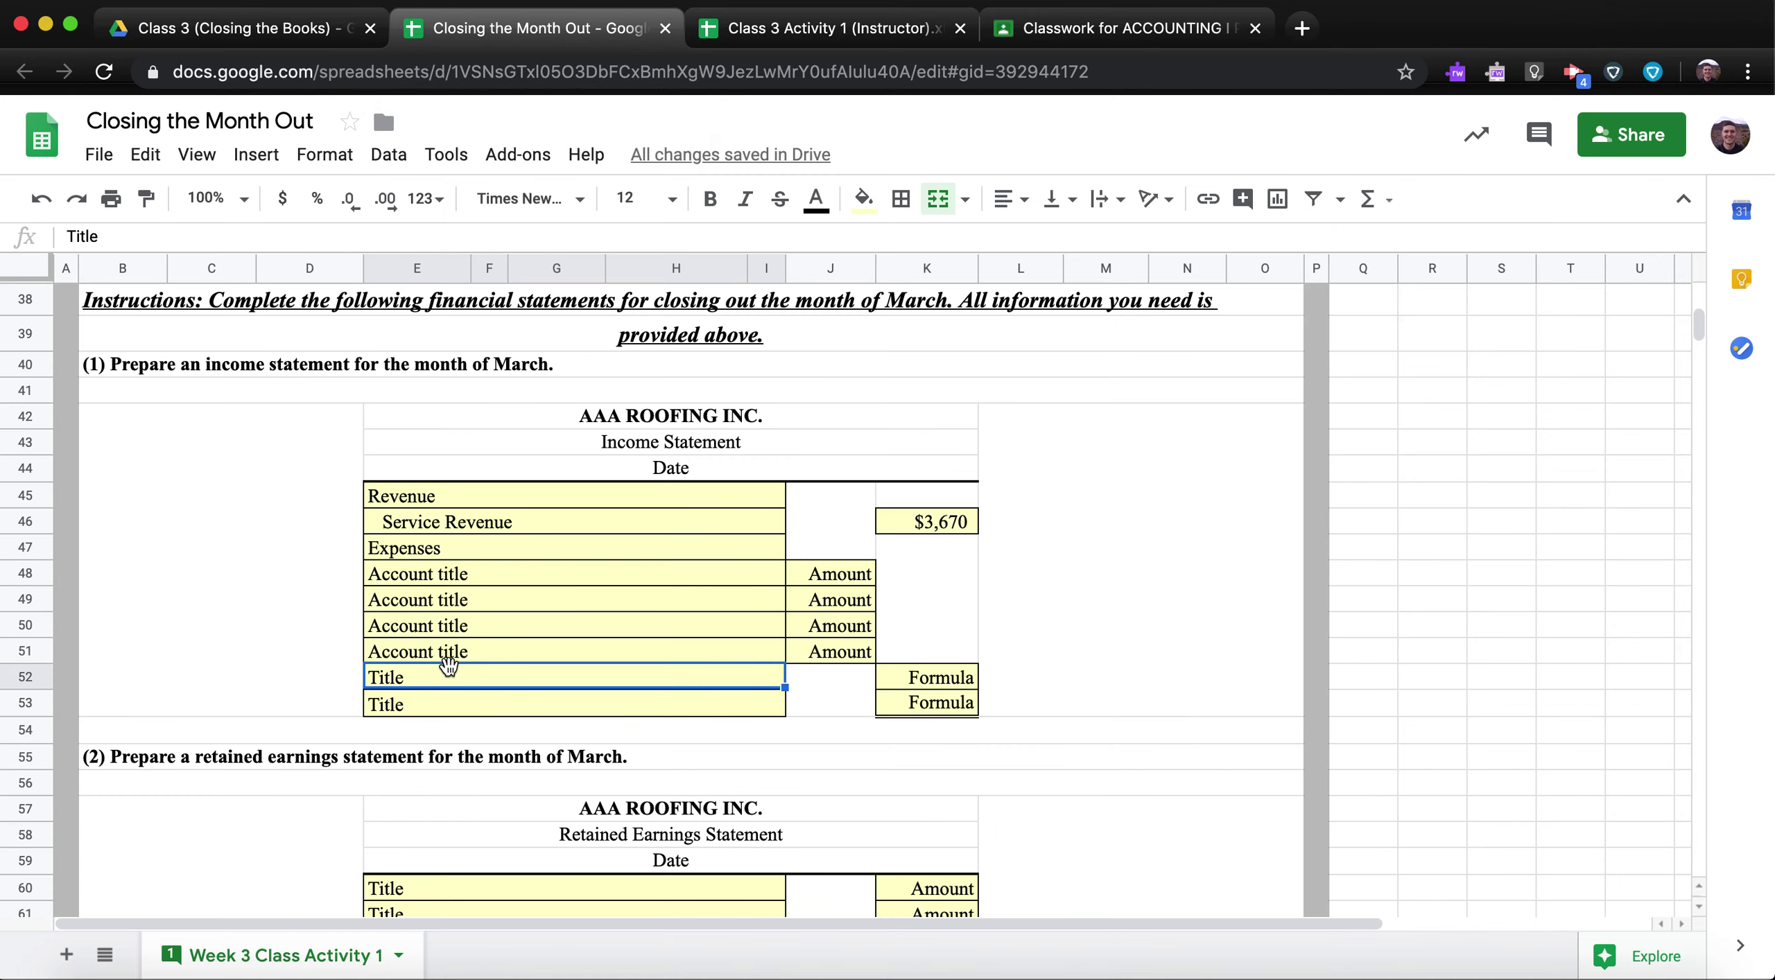
type("Tit")
key("BackSpace")
key("BackSpace")
type("o")
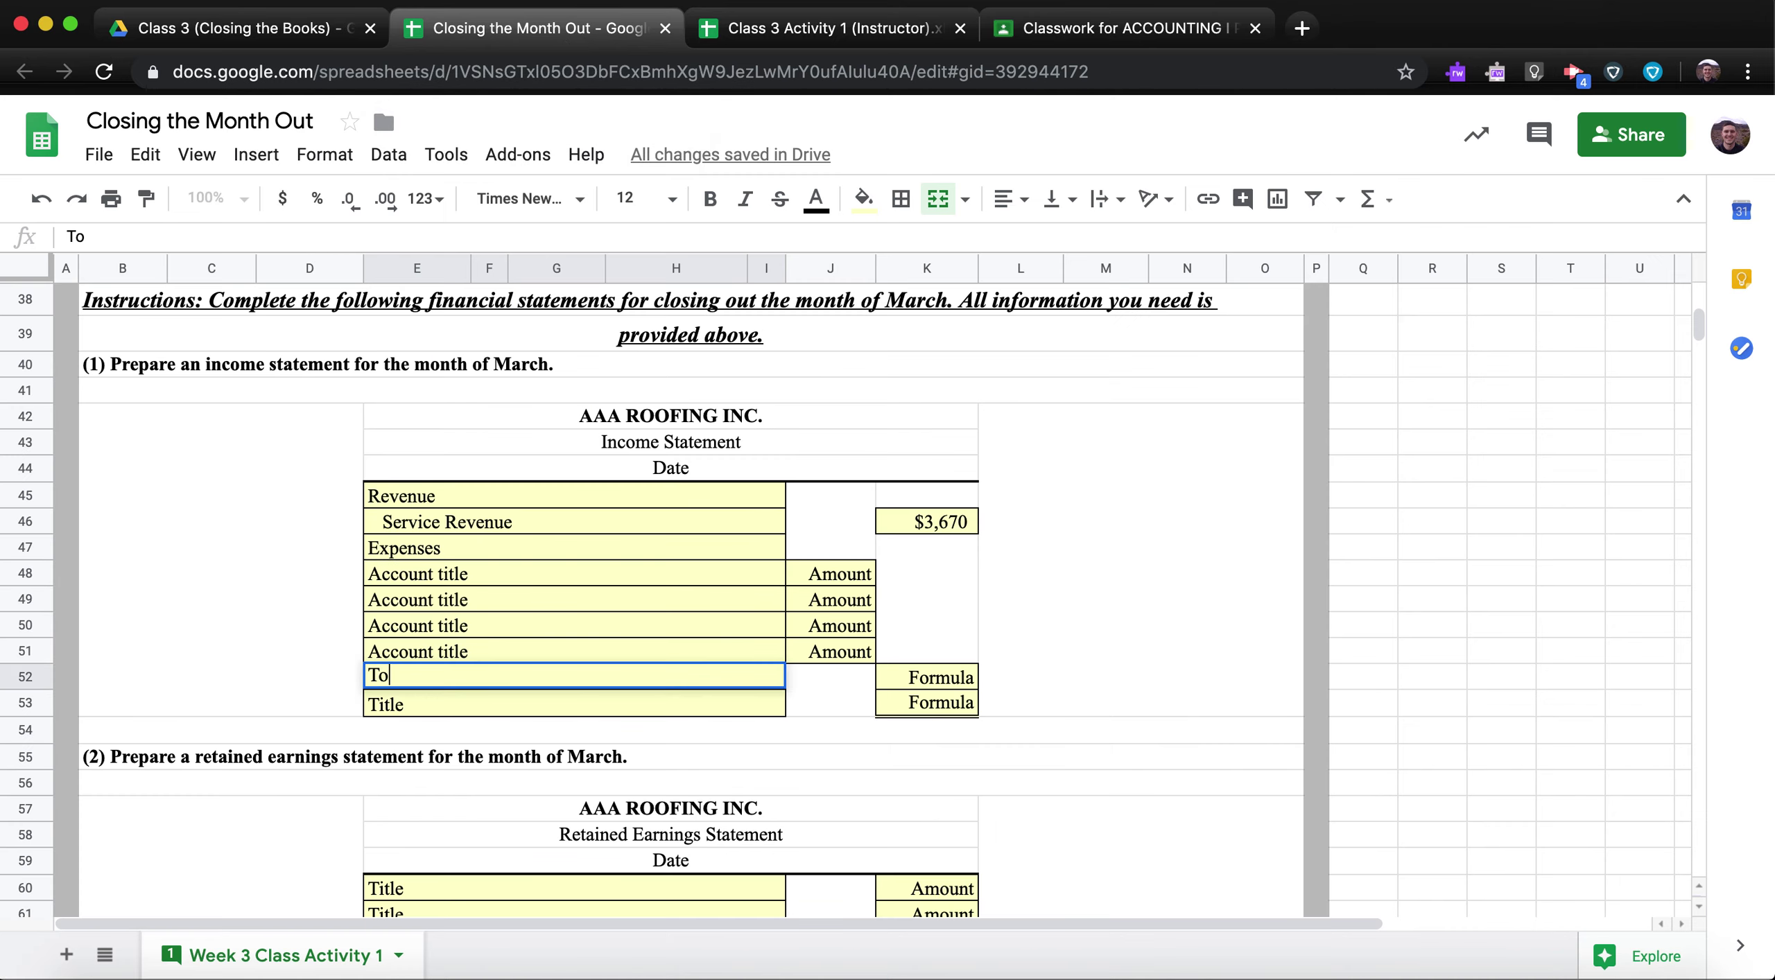
type("tal expenses")
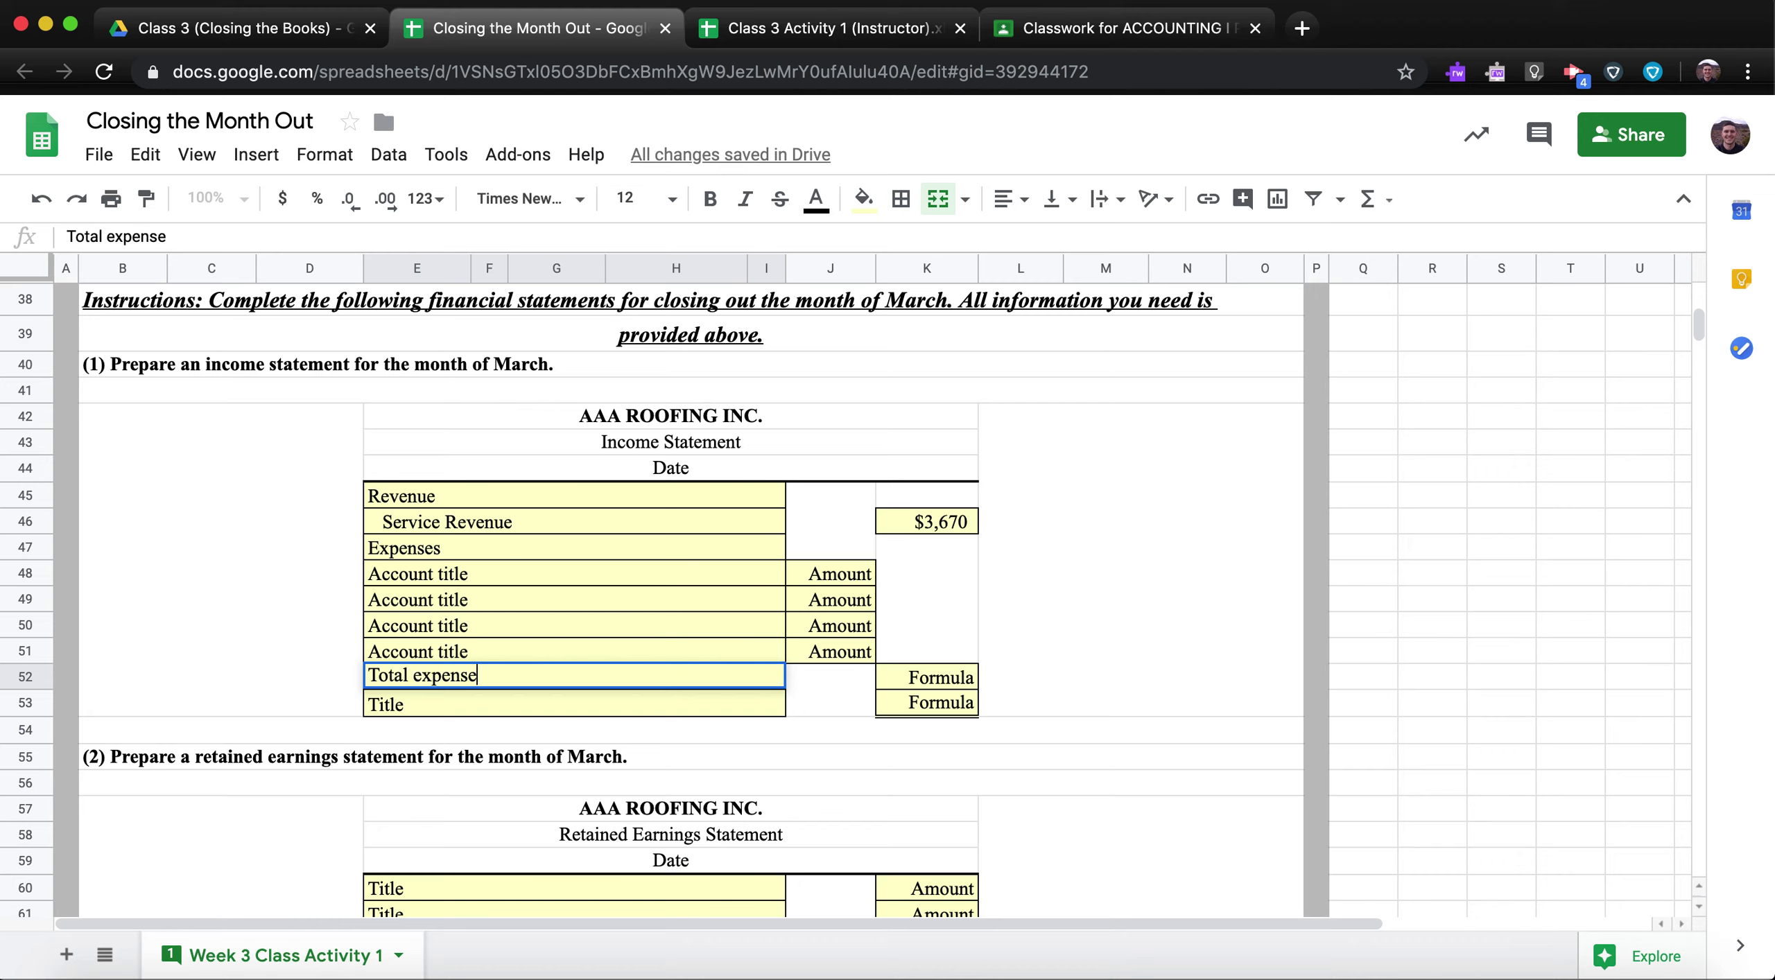
left_click(368, 675)
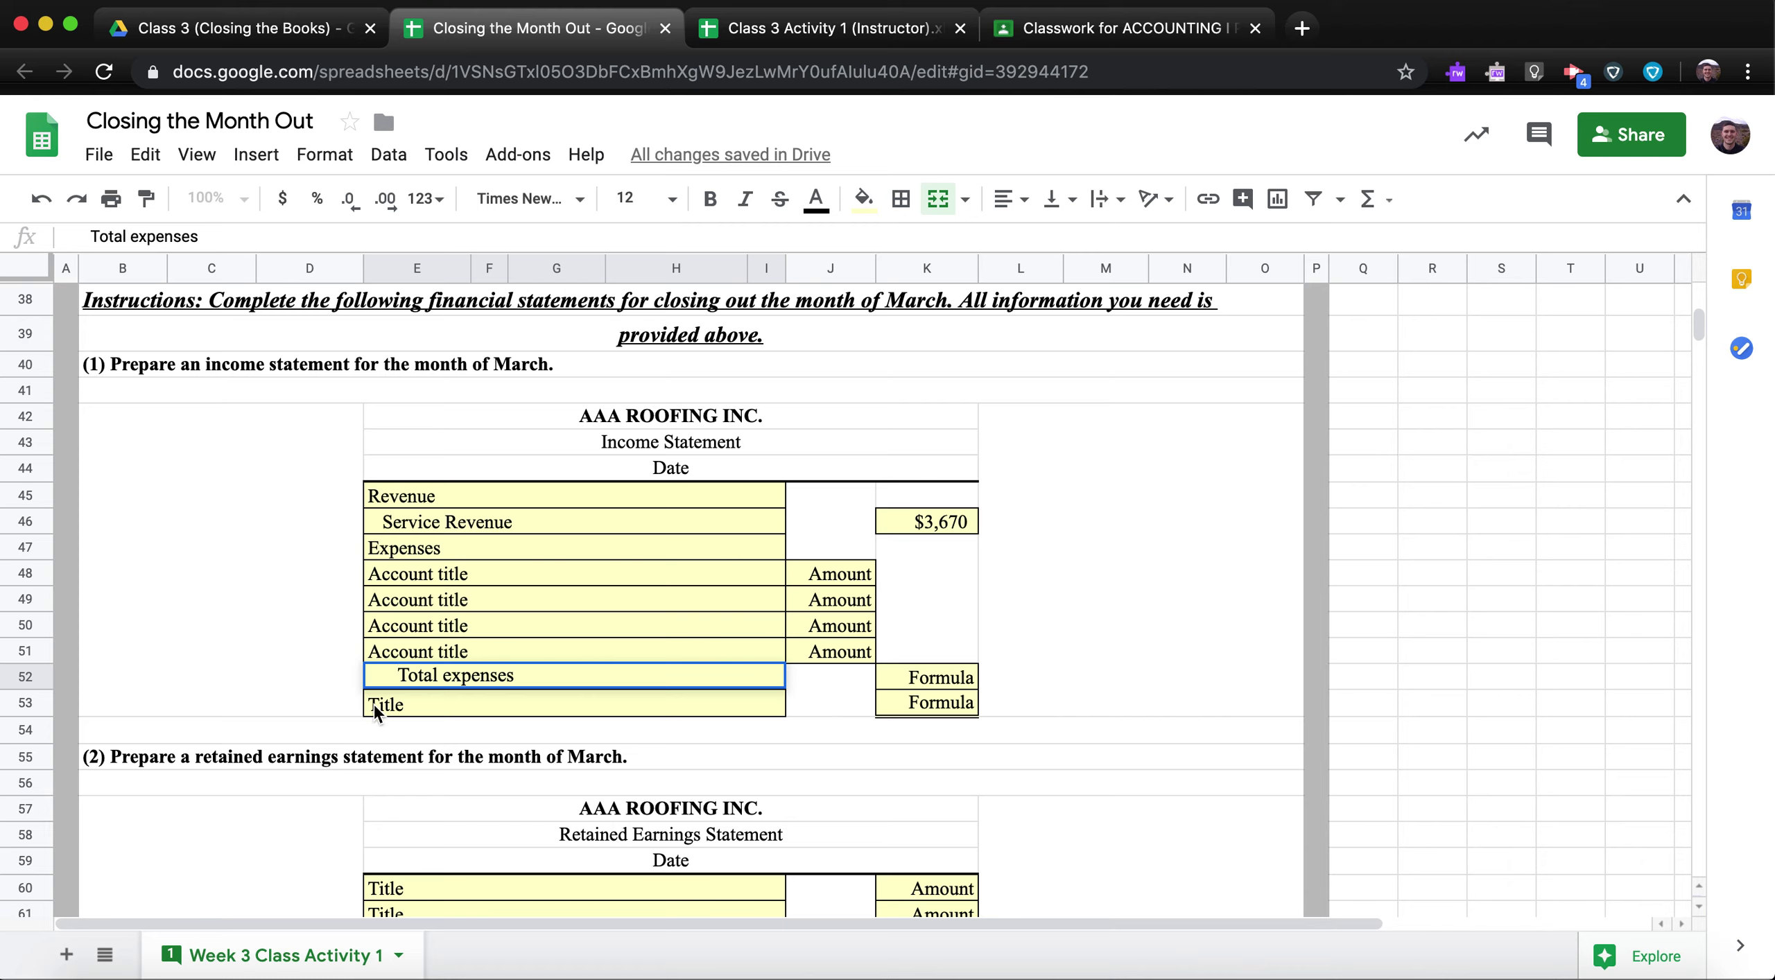
left_click(374, 704)
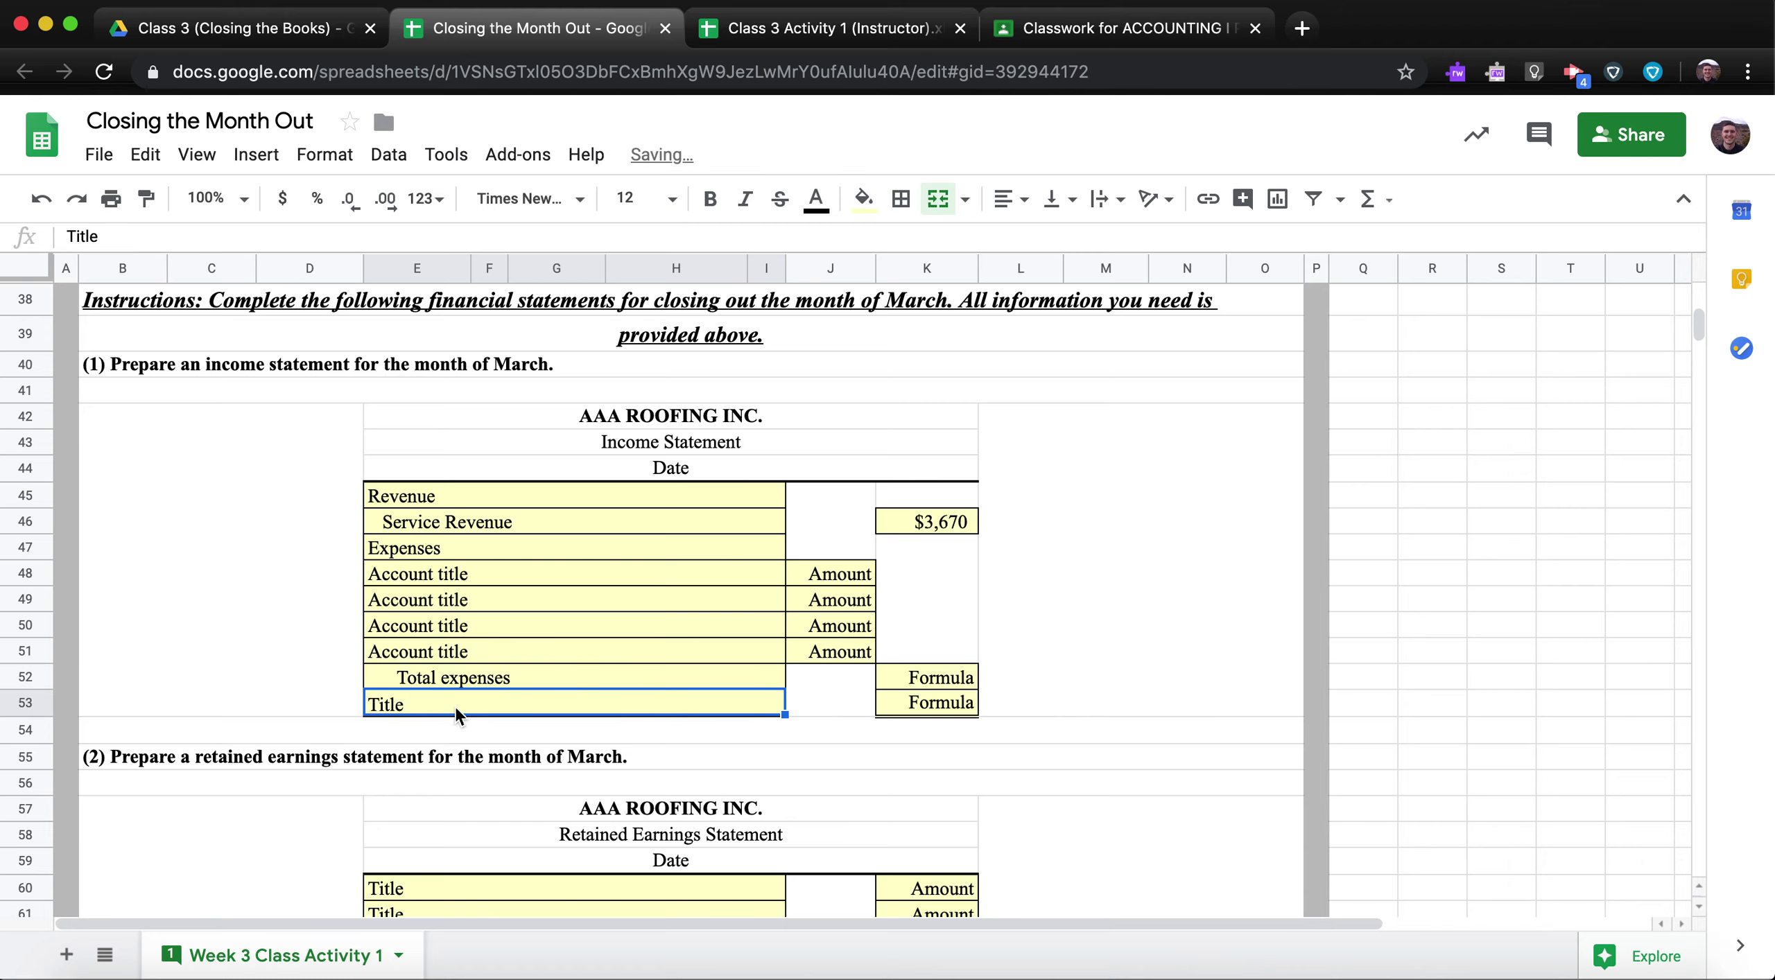
Label E53 Net Income, then recheck the class slides for expense figures.
type("Net Income")
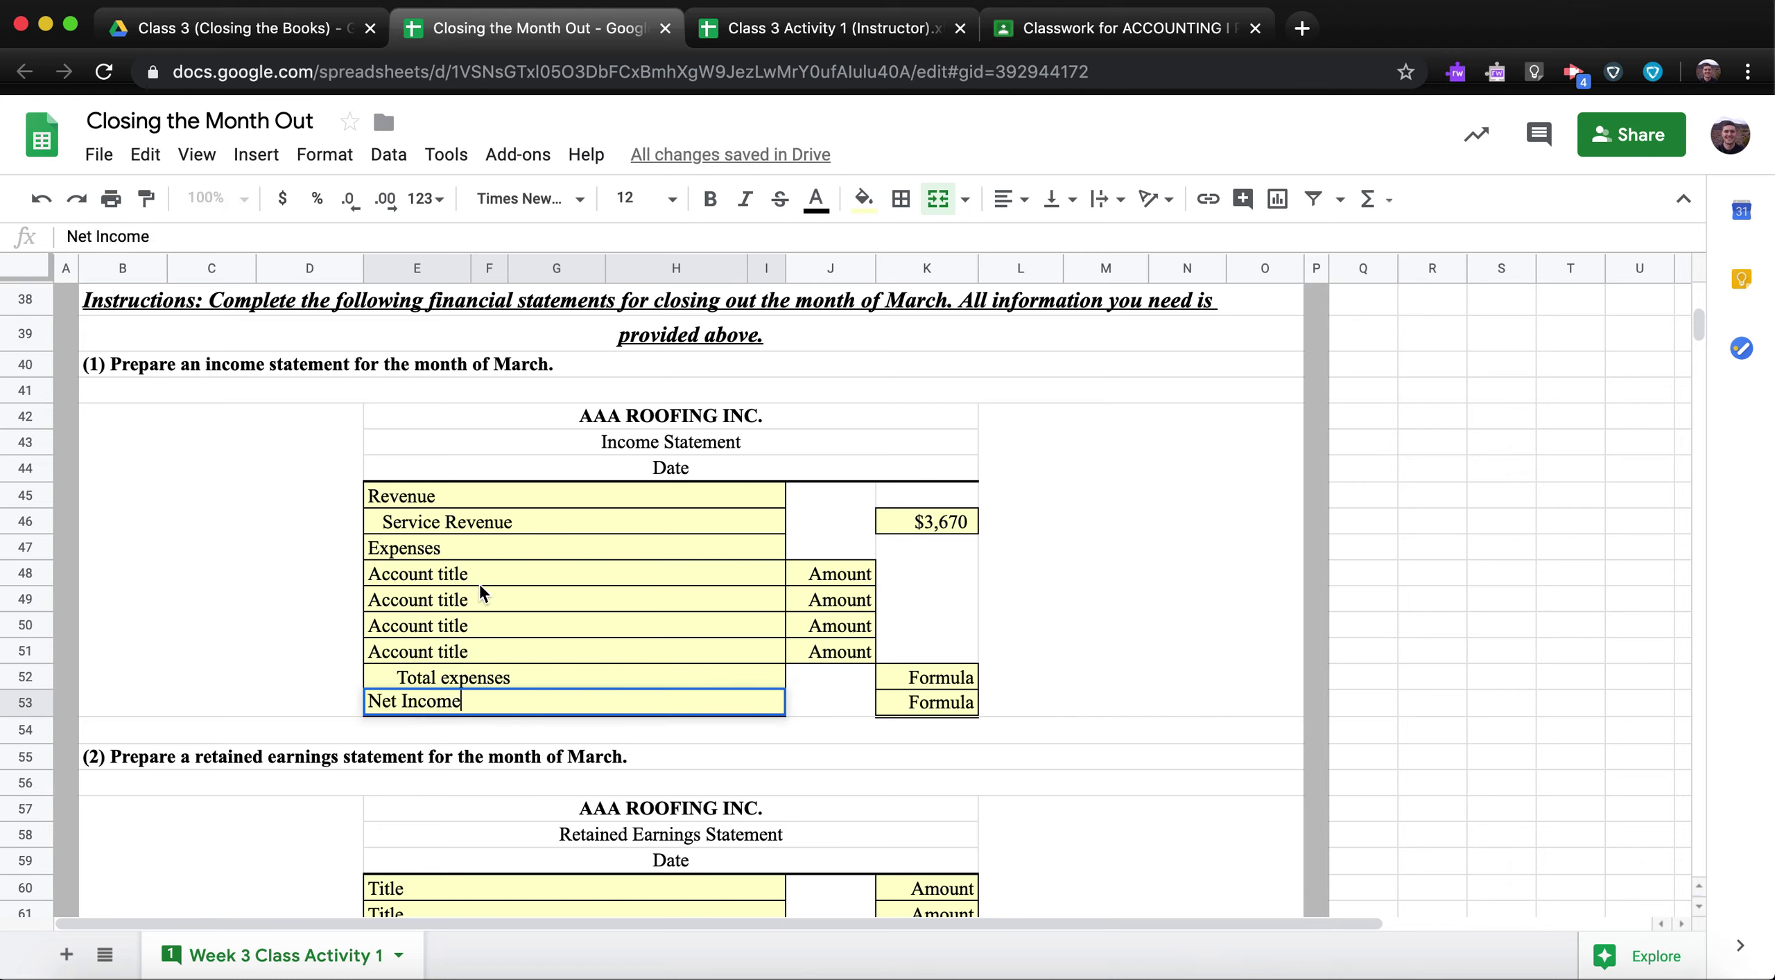
left_click(418, 659)
left_click(444, 581)
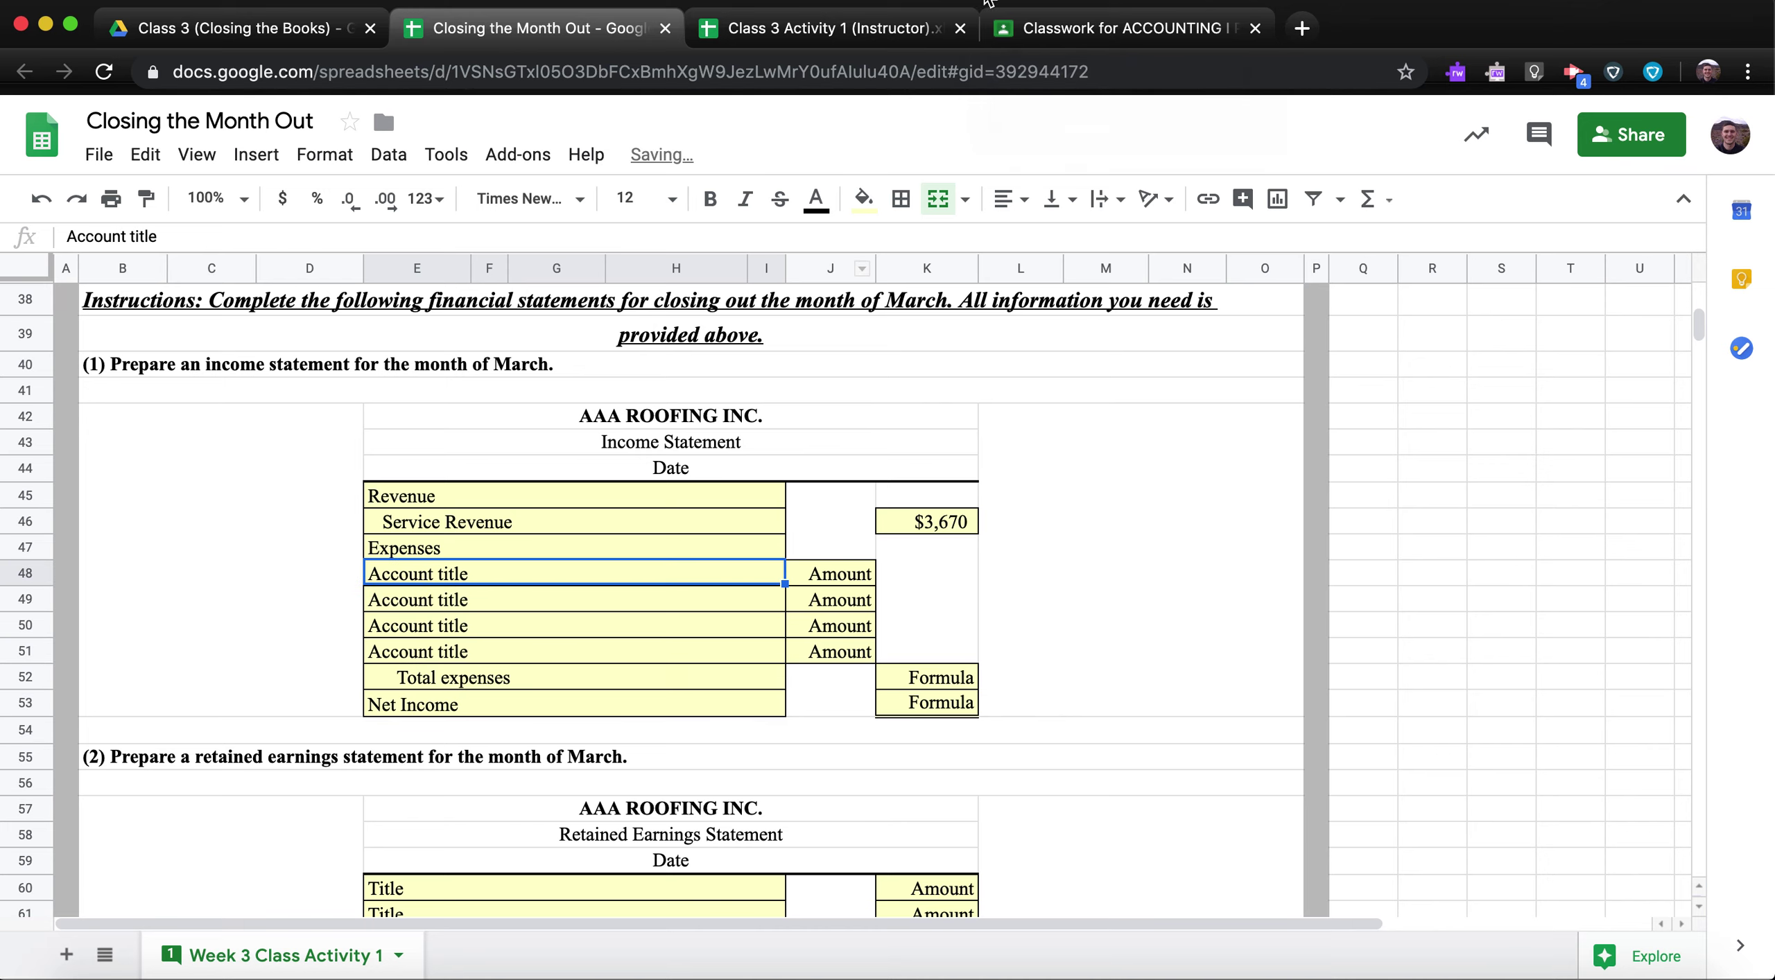
left_click(1092, 29)
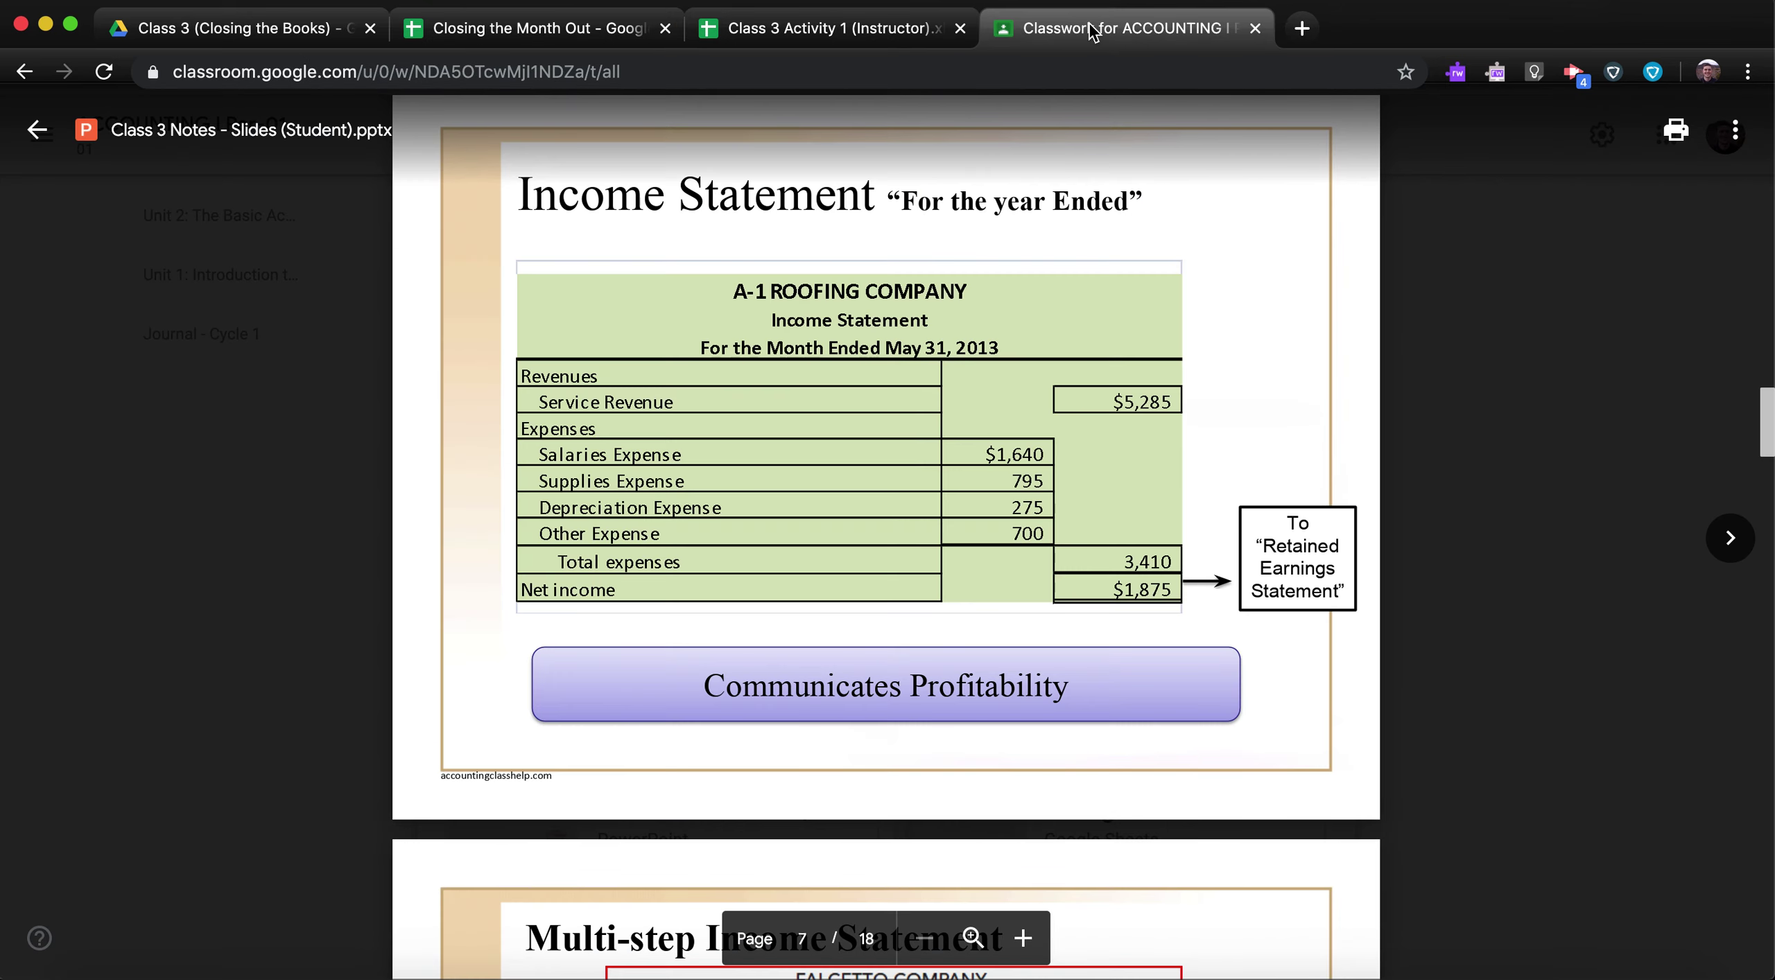
left_click(537, 28)
scroll(632, 538, "up", 5)
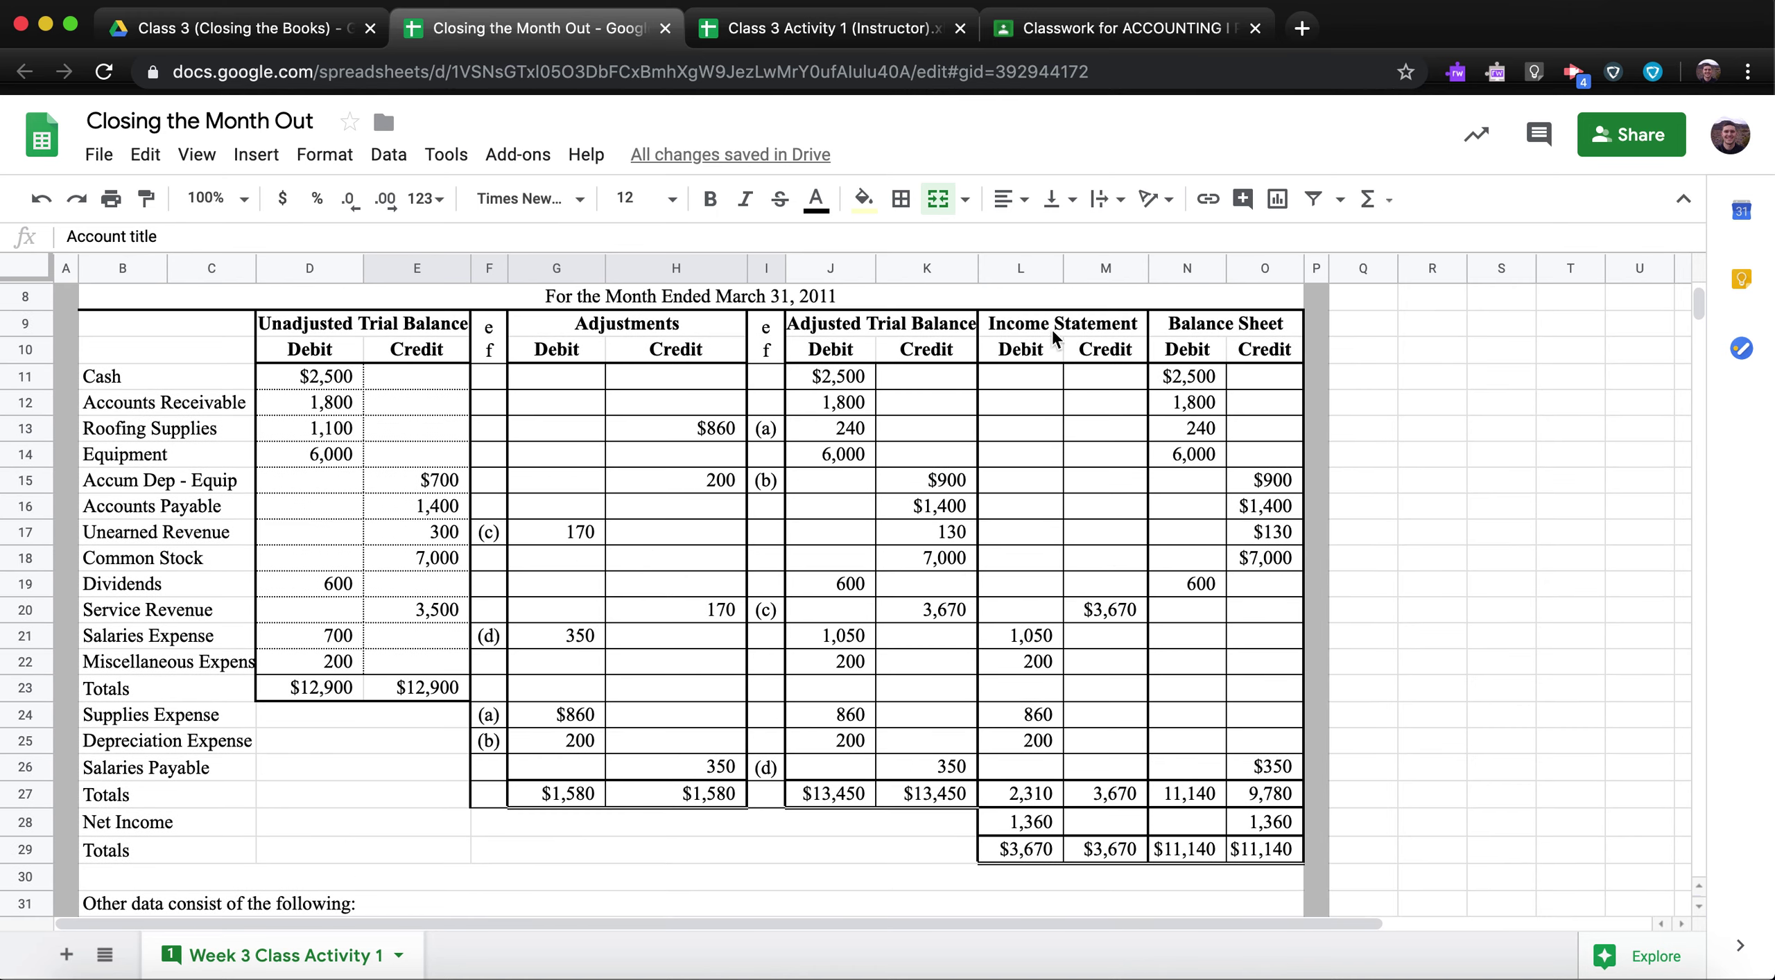
Highlight the Salaries, Miscellaneous, Supplies and Depreciation expense rows and total their debits to 2,310.
mouse_move(1044, 323)
left_mouse_down()
mouse_move(1113, 858)
mouse_move(1038, 326)
left_mouse_up()
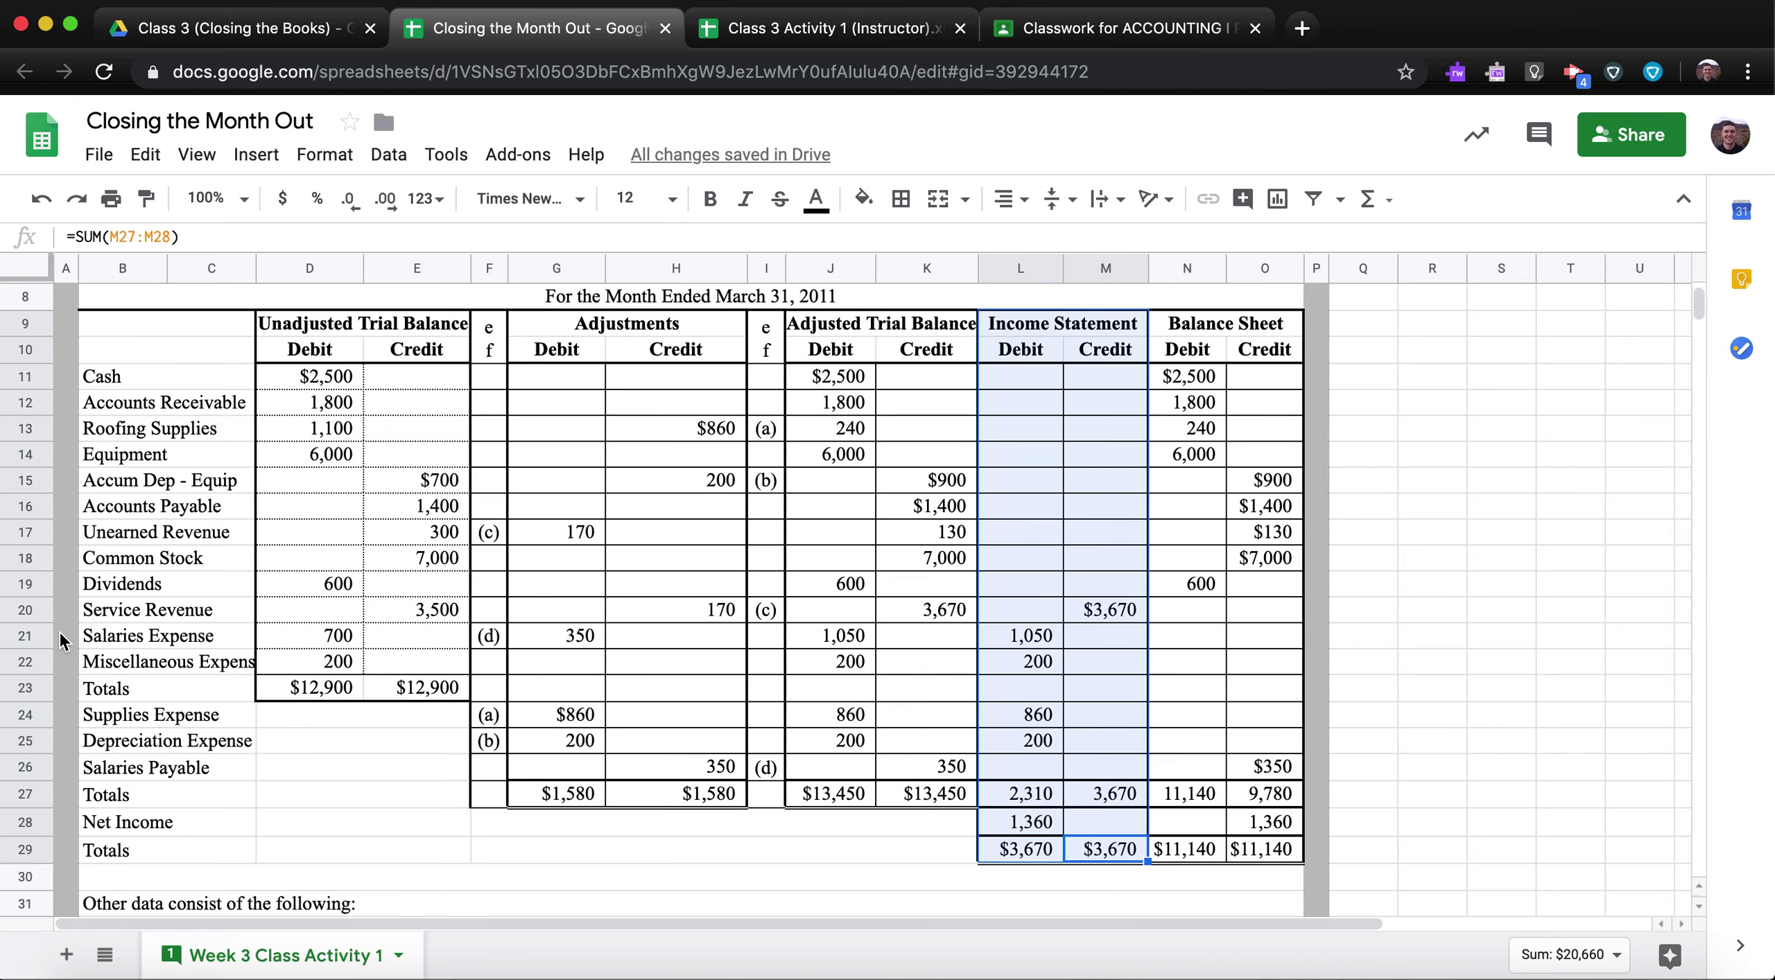
left_click(27, 635)
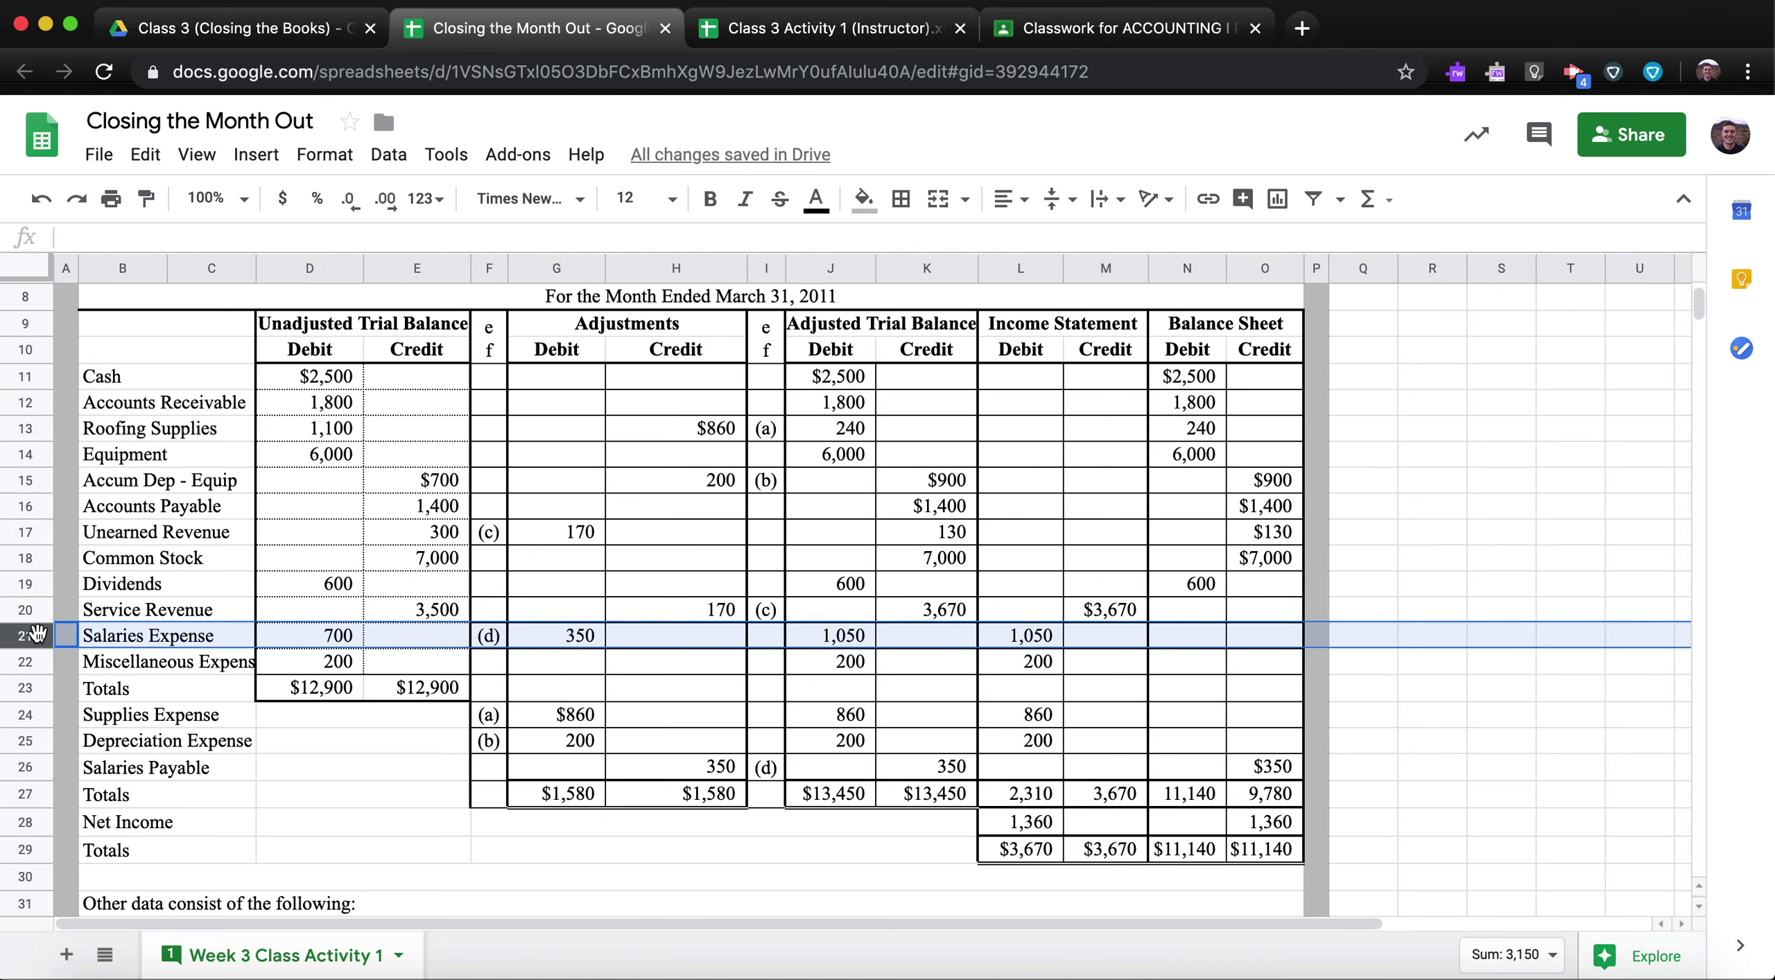
left_click(31, 668)
left_click(27, 716)
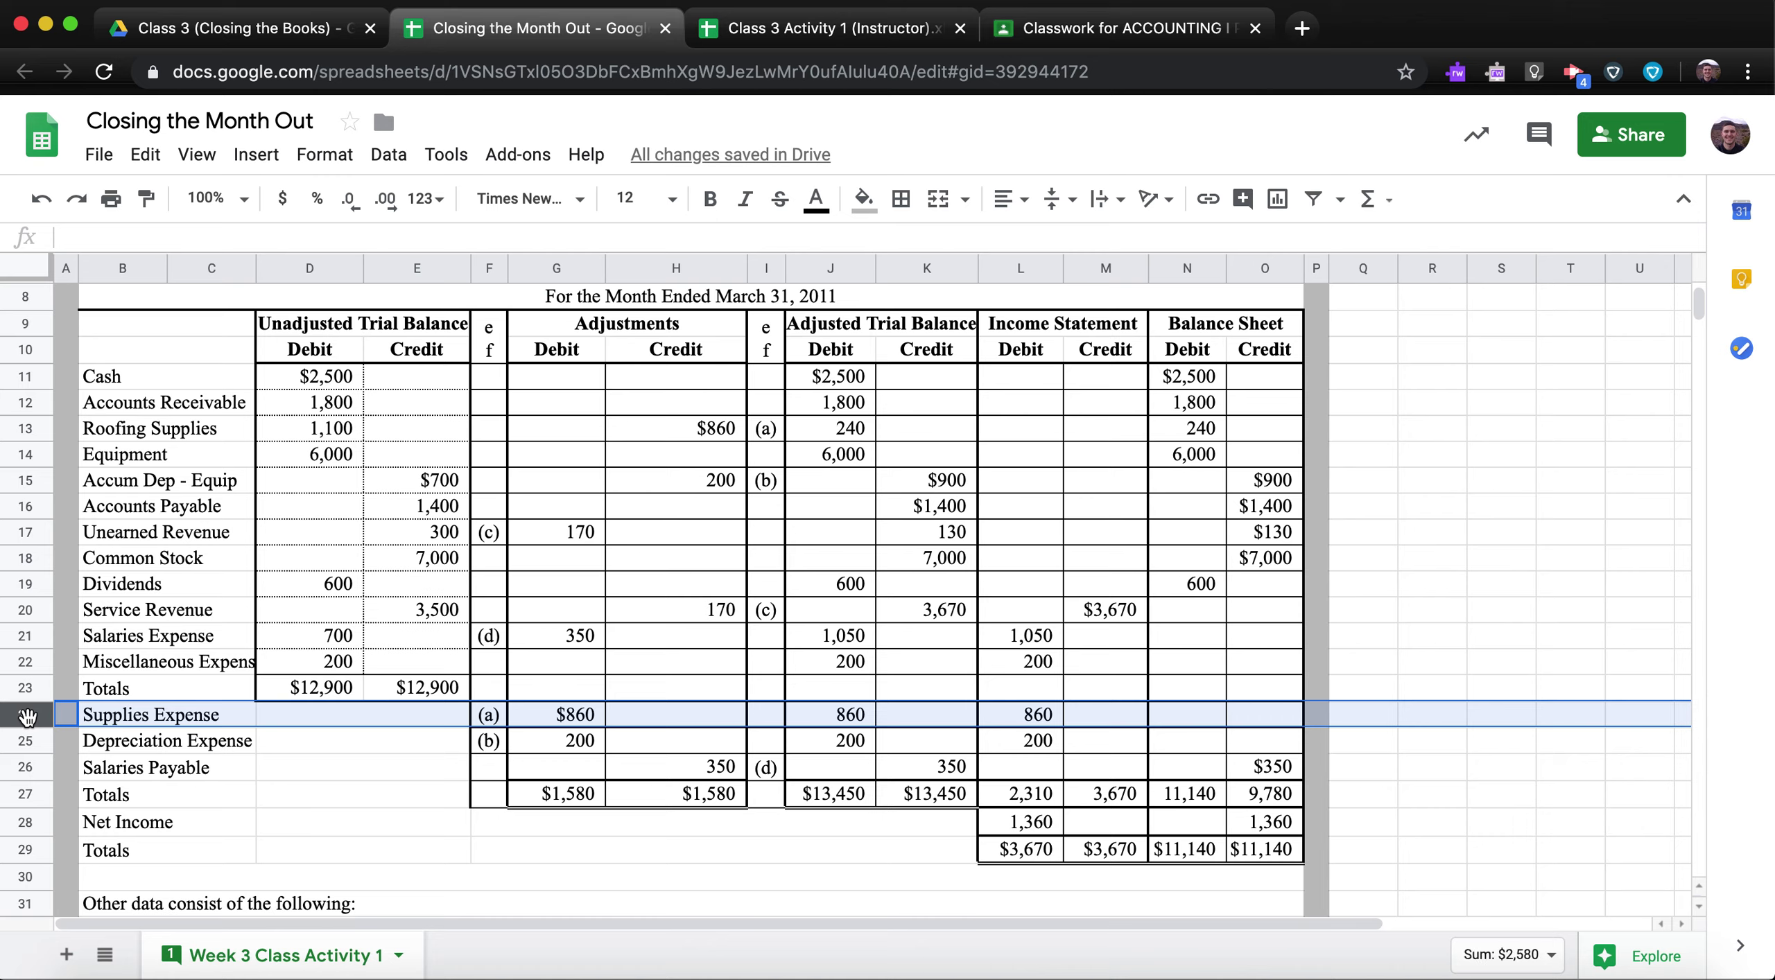
left_click(29, 741)
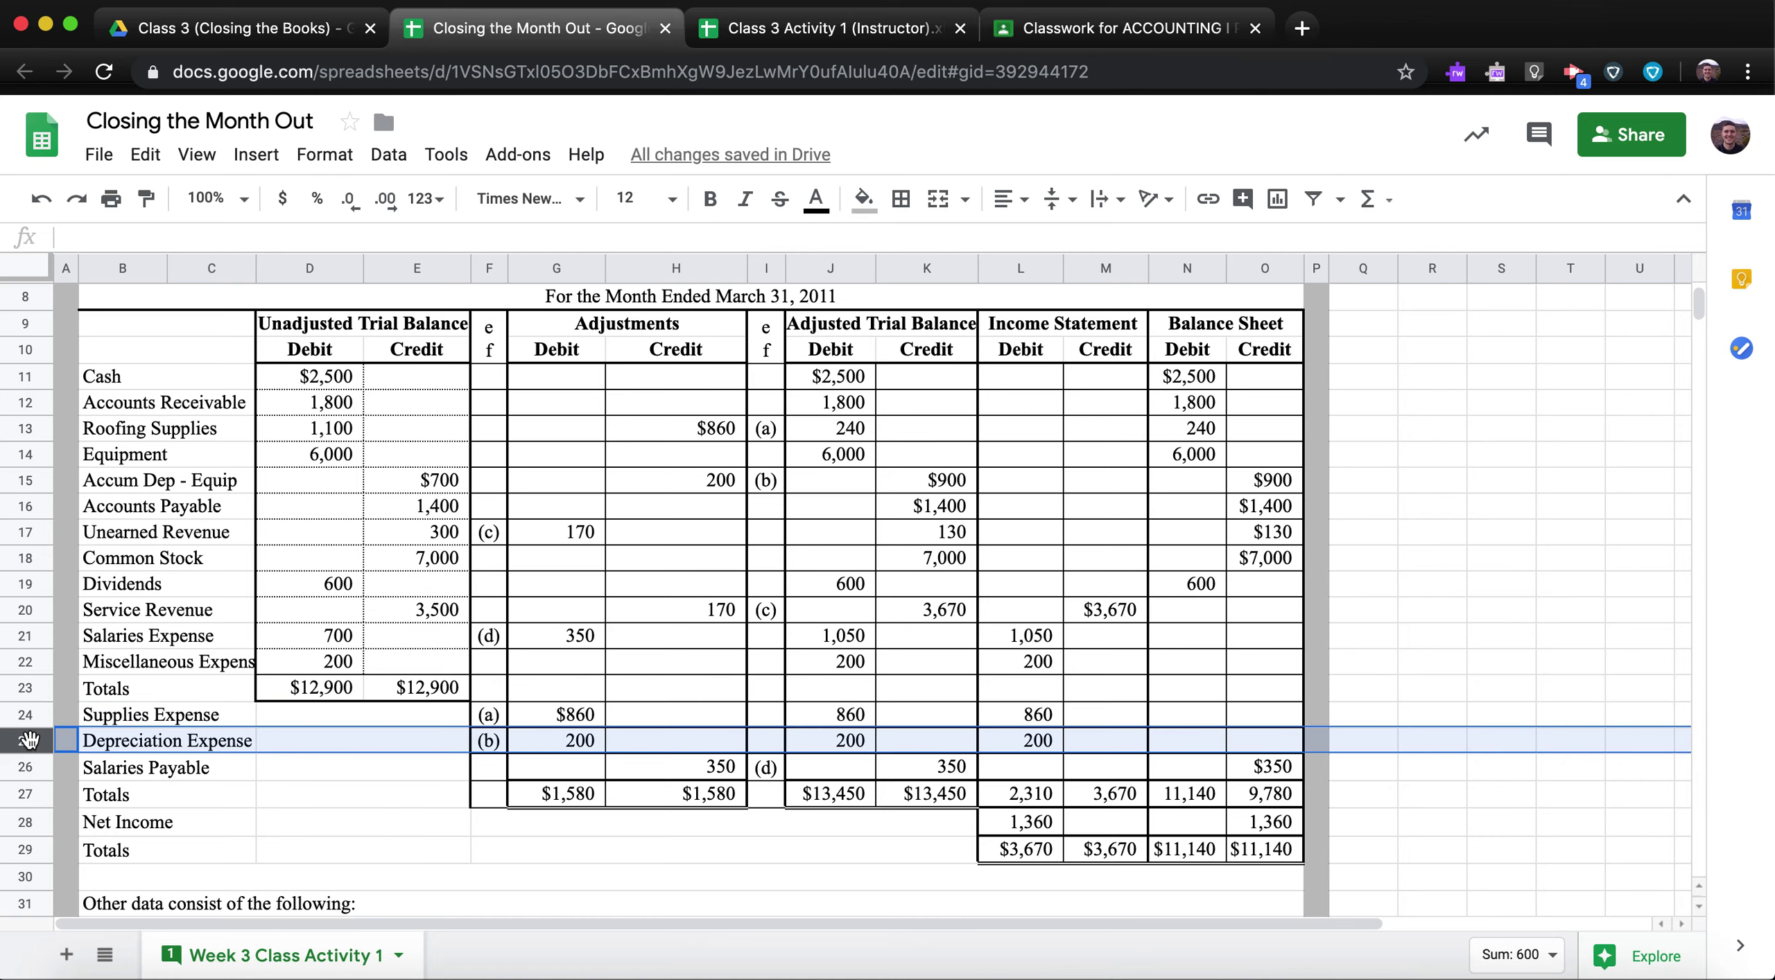
left_click(1030, 636)
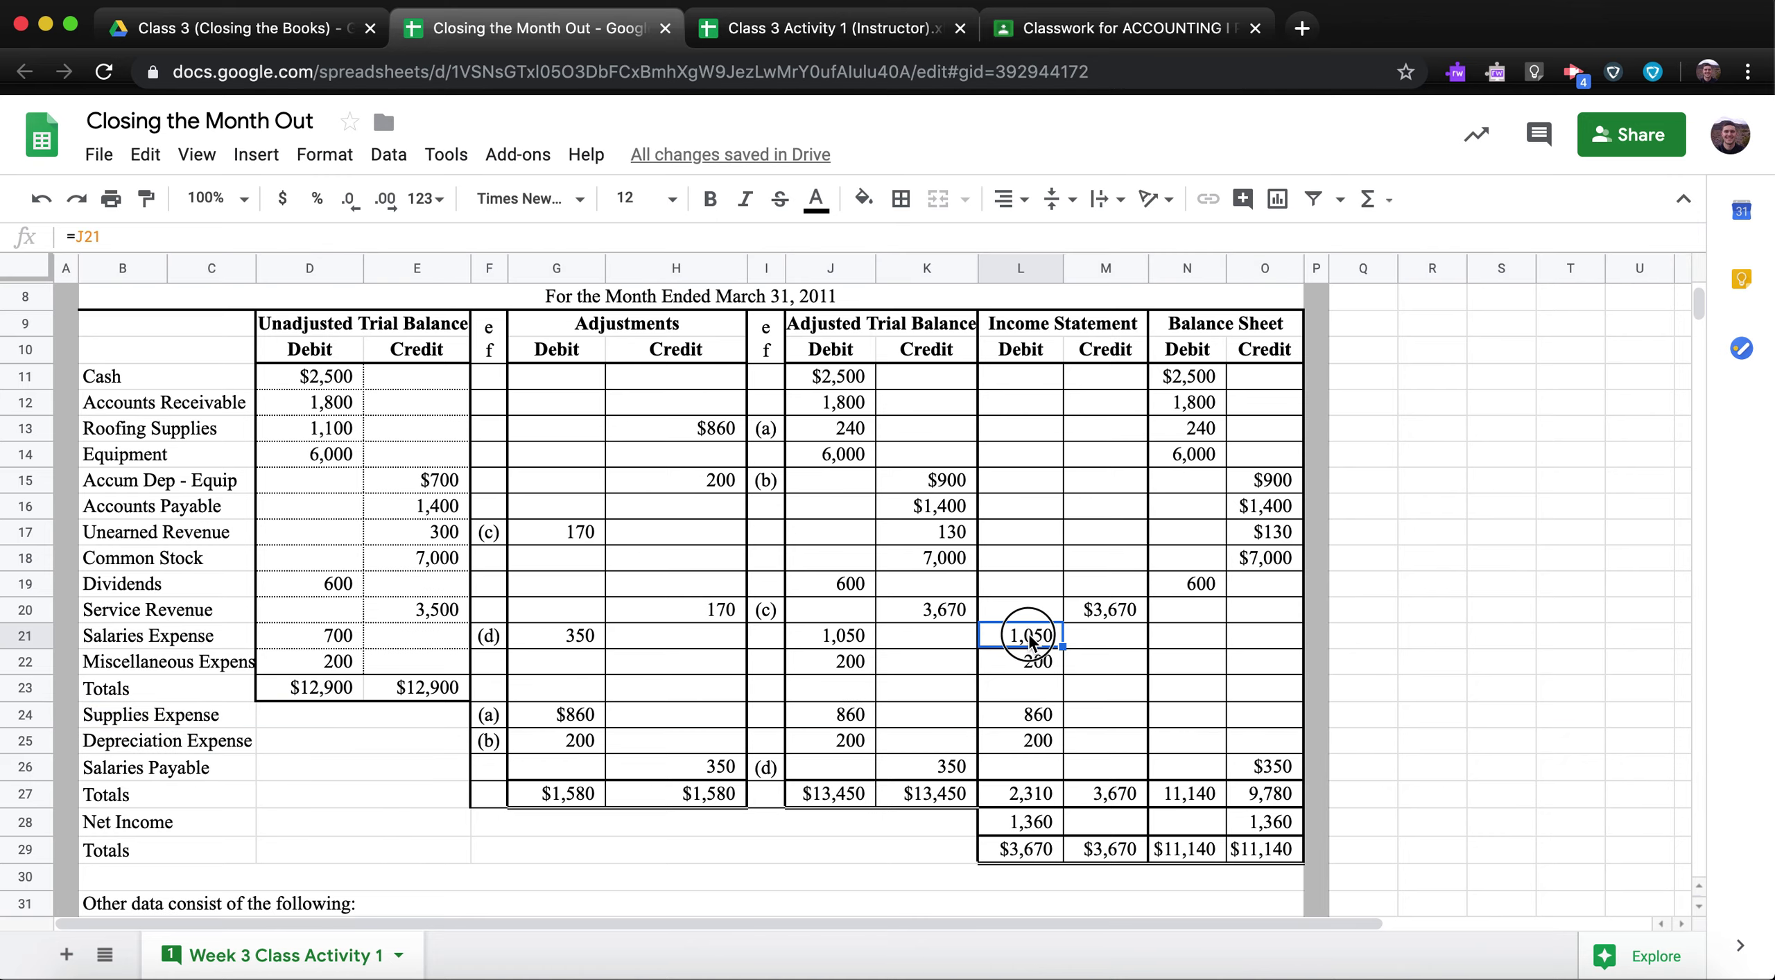
left_click_drag(1029, 636, 1033, 750)
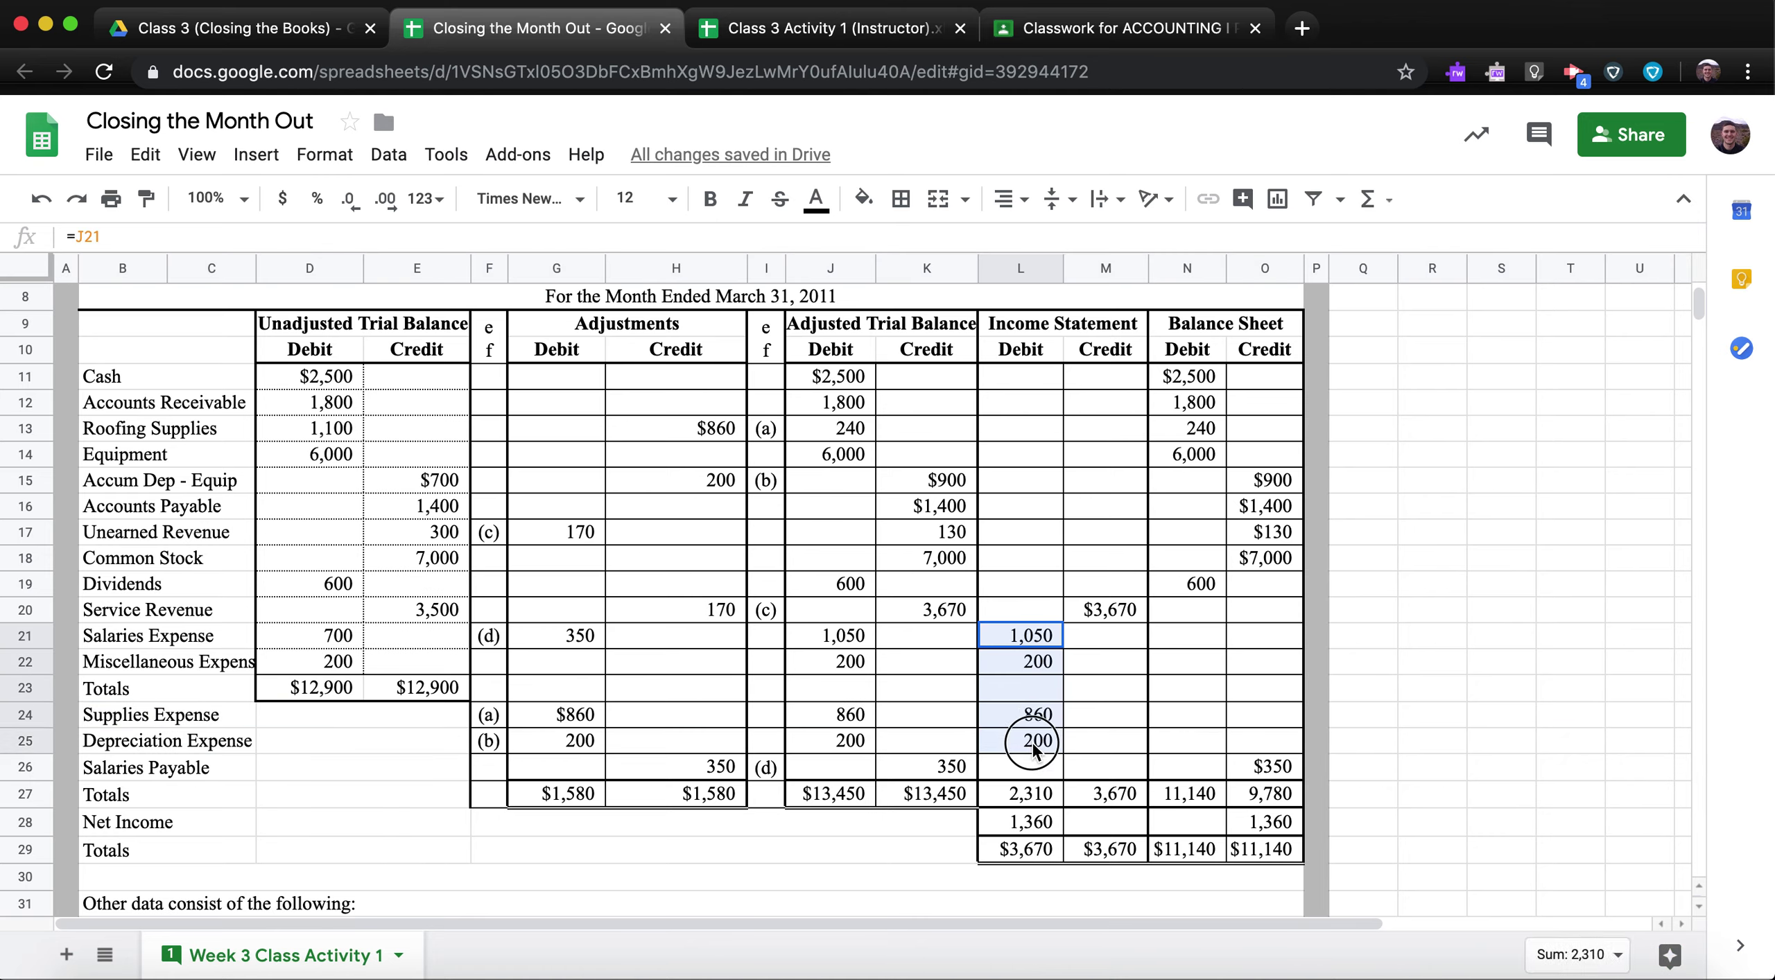
scroll(694, 603, "down", 10)
left_click(574, 572)
Enter an indented Salaries Expense in E48 as the first expense line.
type("Sa")
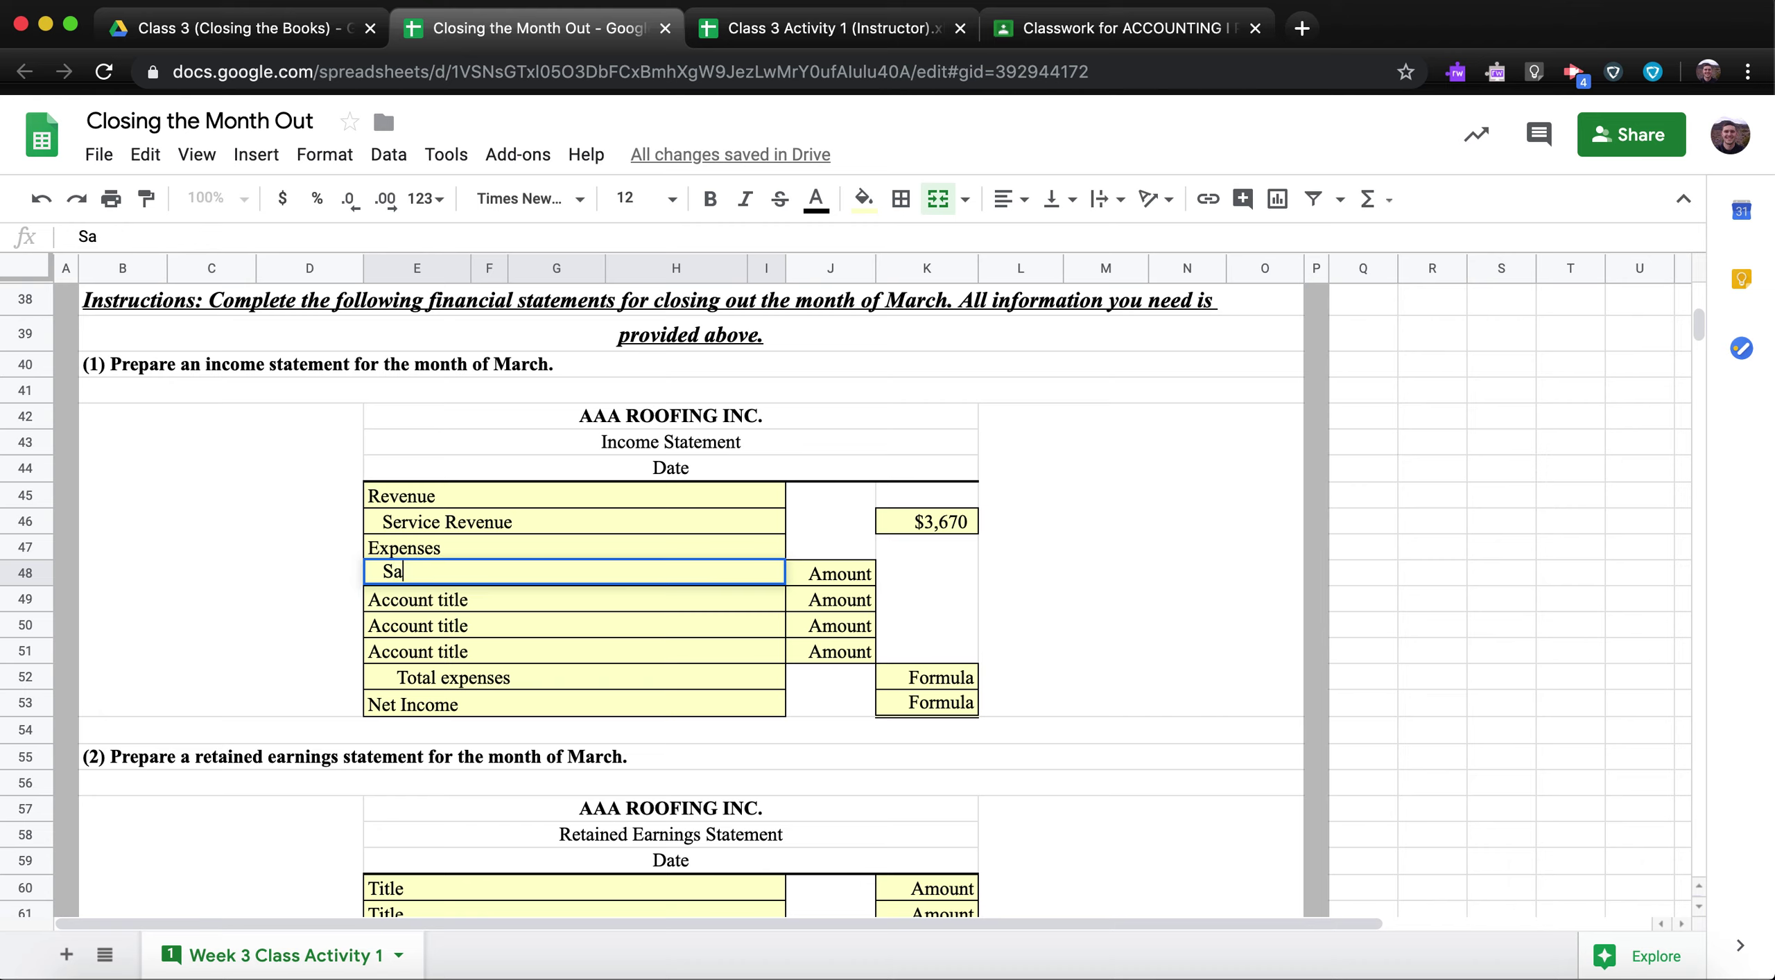
type("laries Expense")
key("Return")
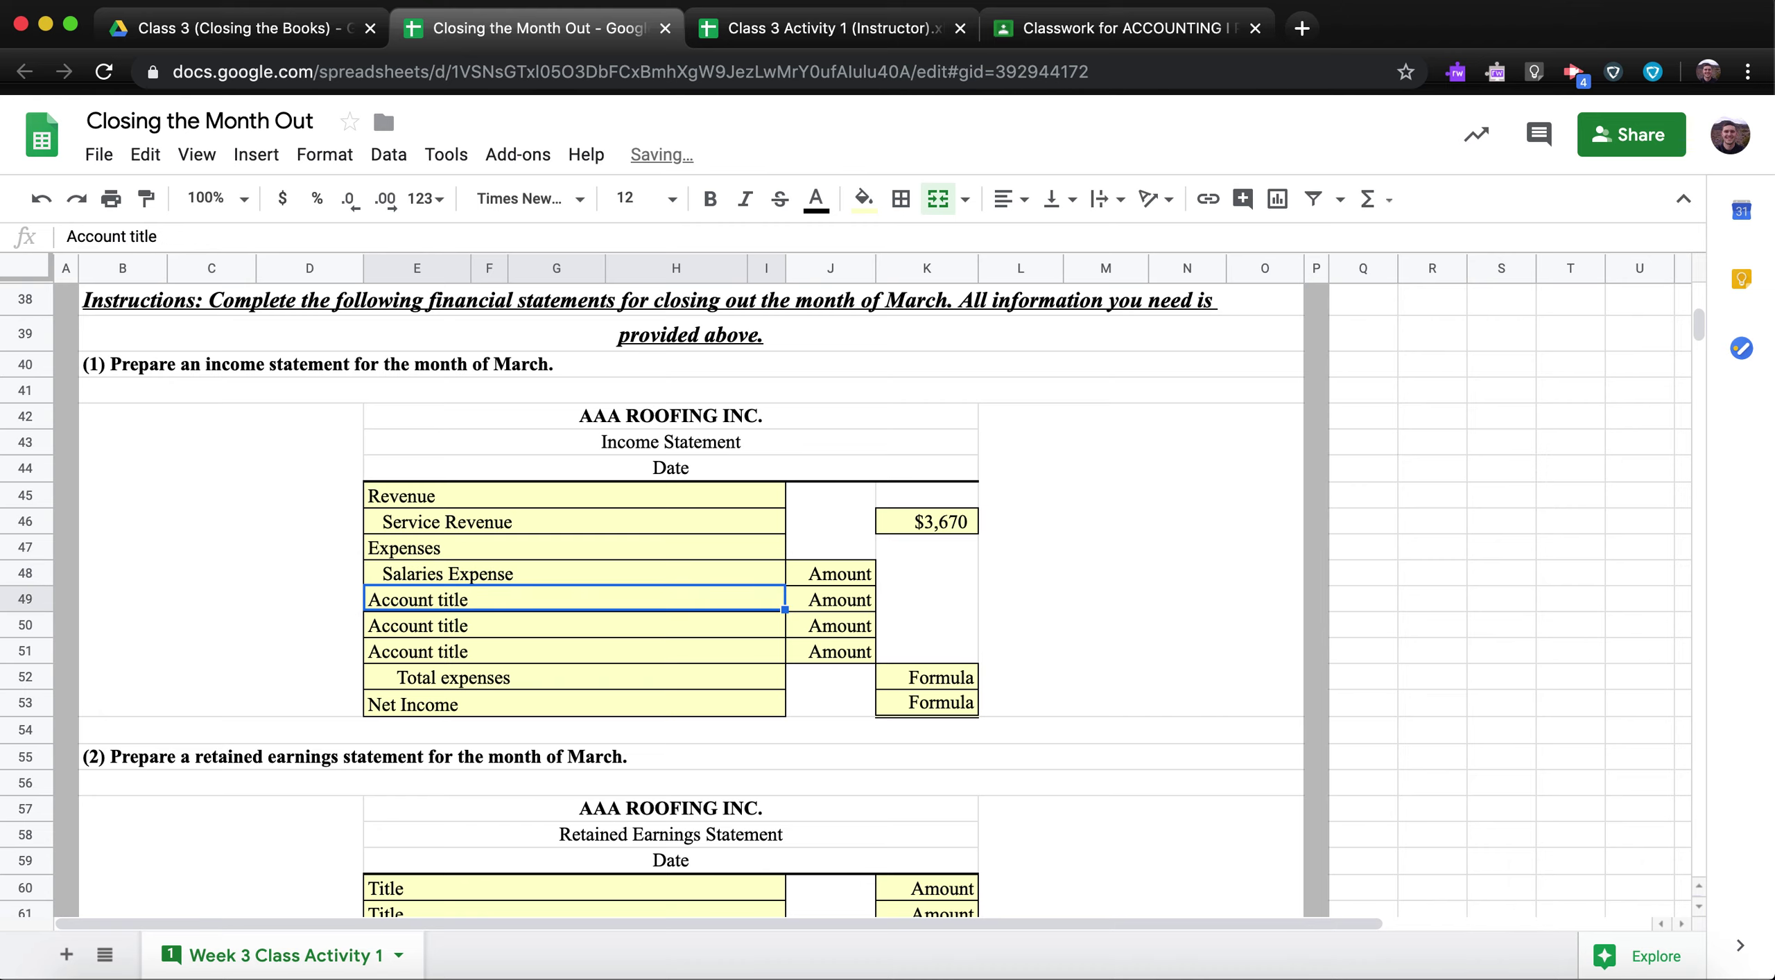